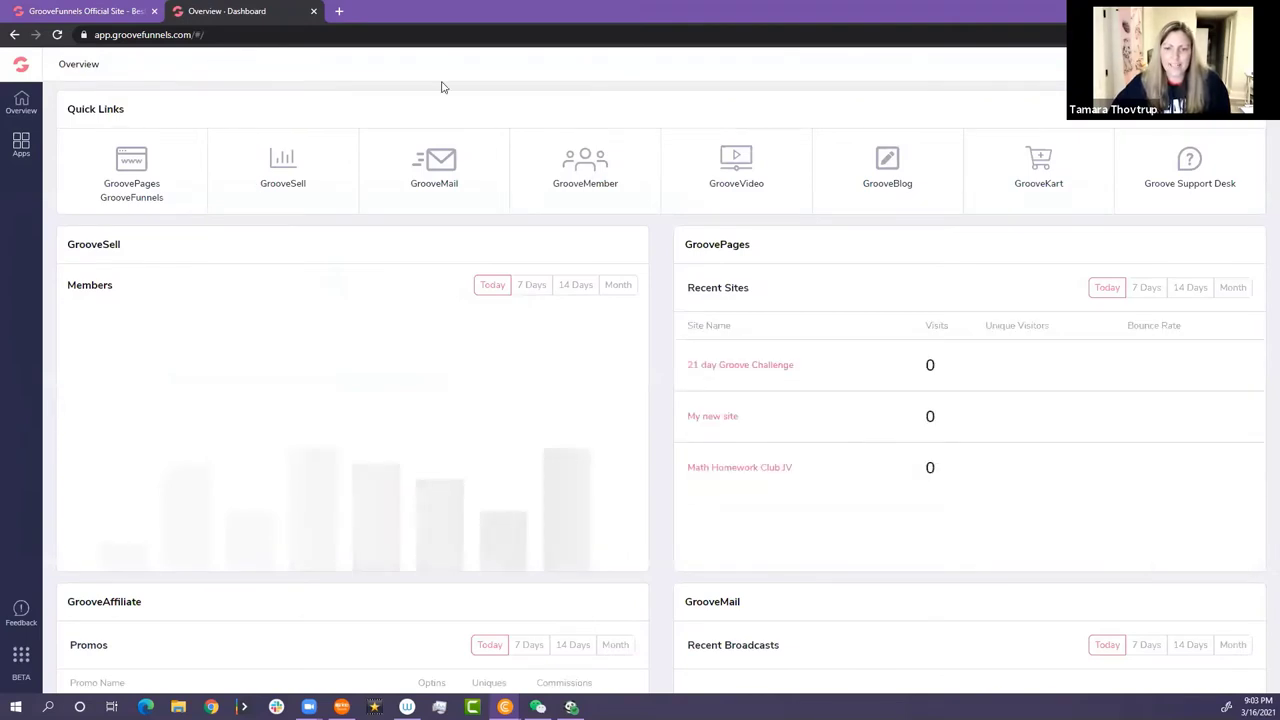
- Open the Groove 21 Day Challenge membership from GrooveMember in the membership builder
click(580, 165)
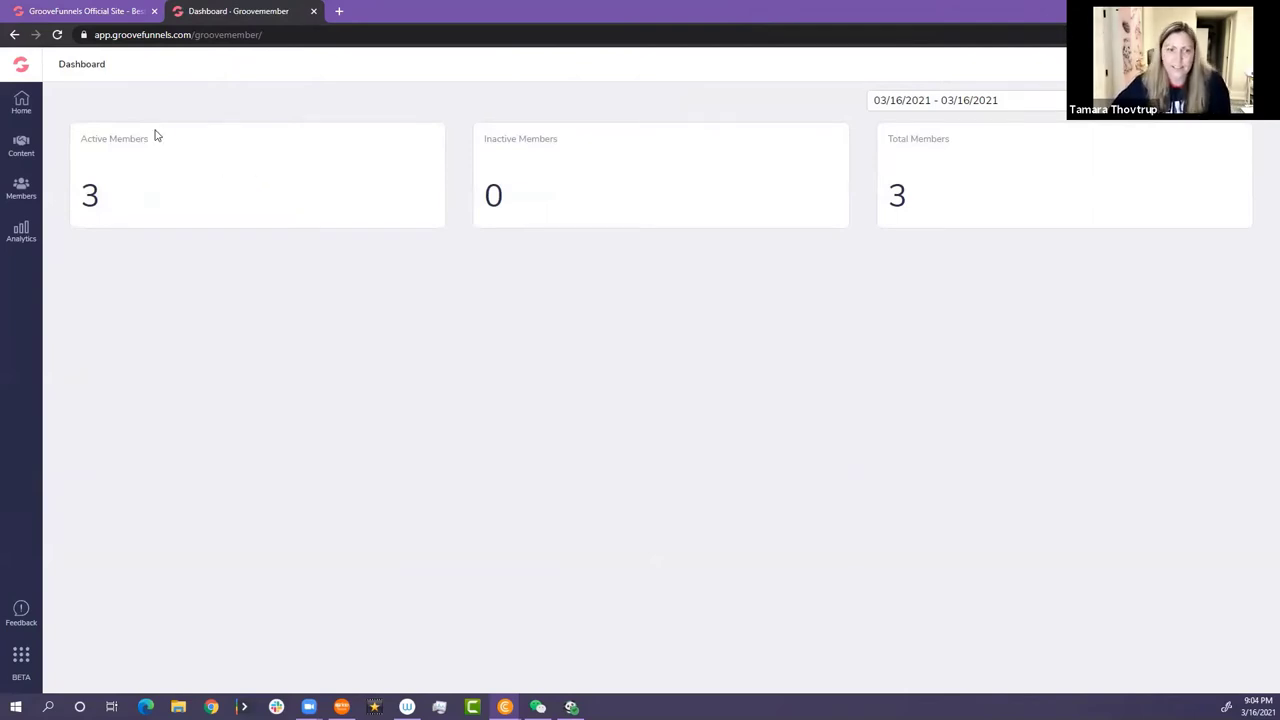
click(20, 145)
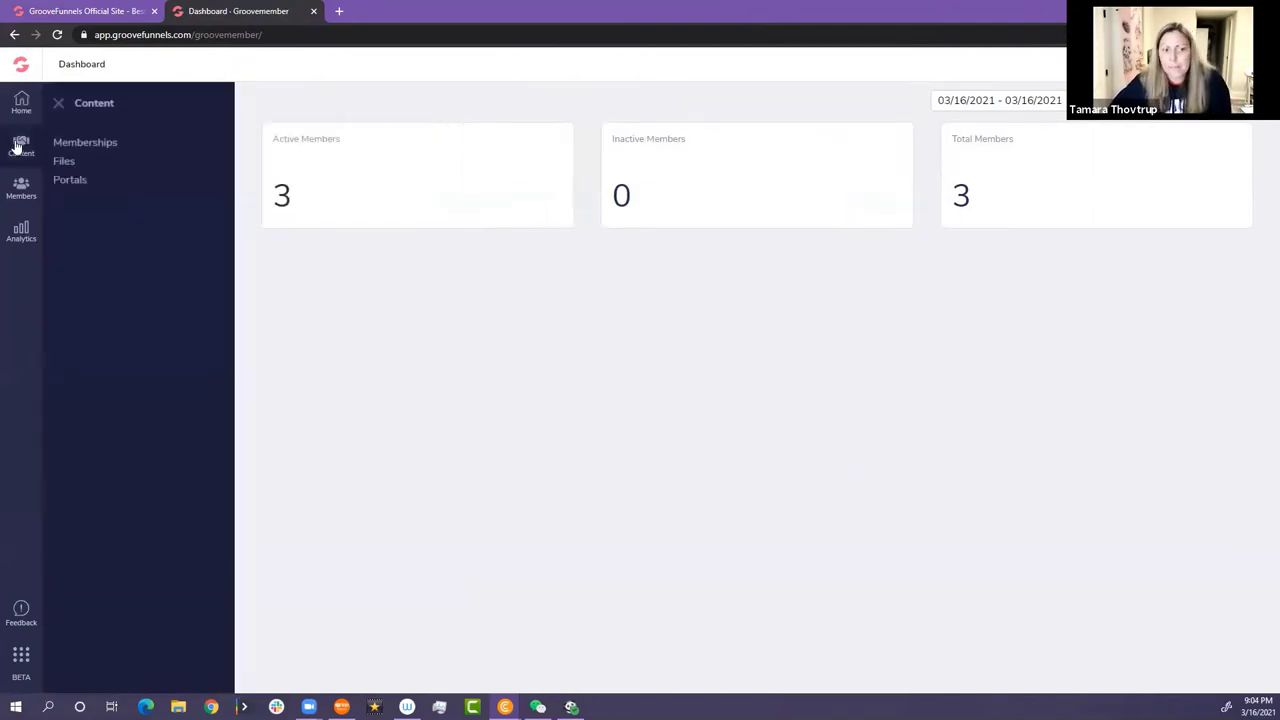
click(88, 145)
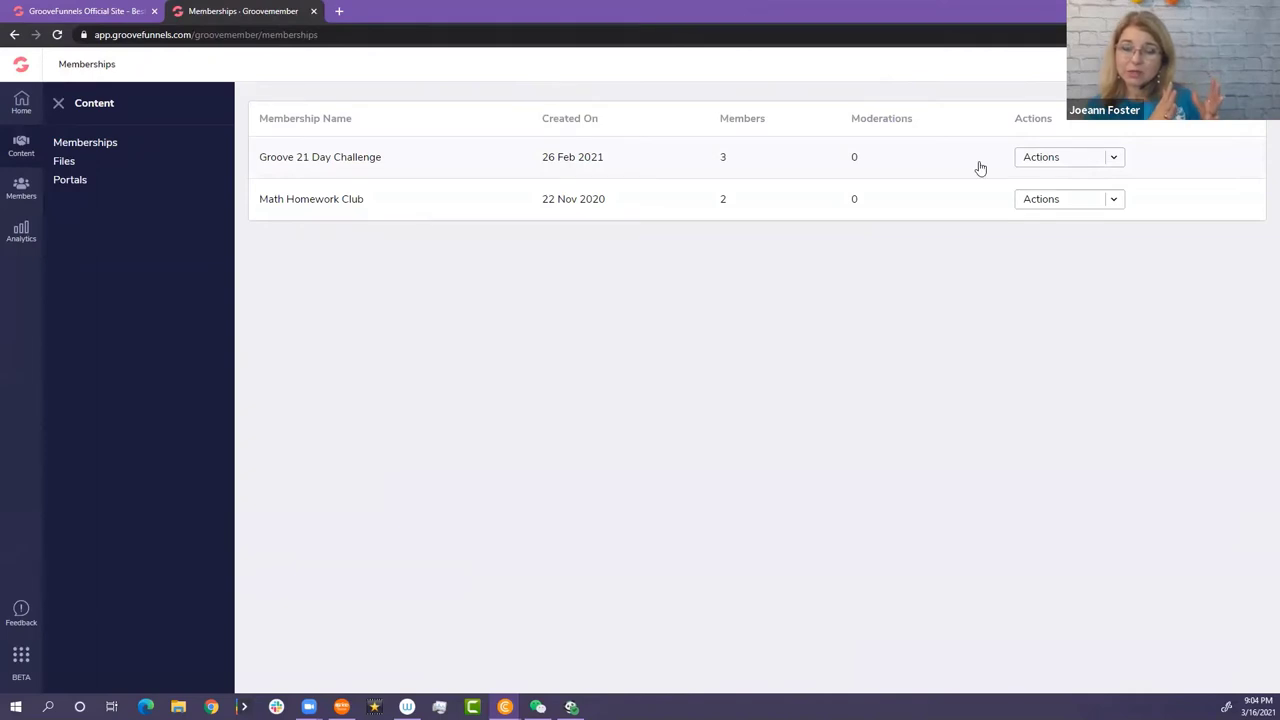
click(1066, 162)
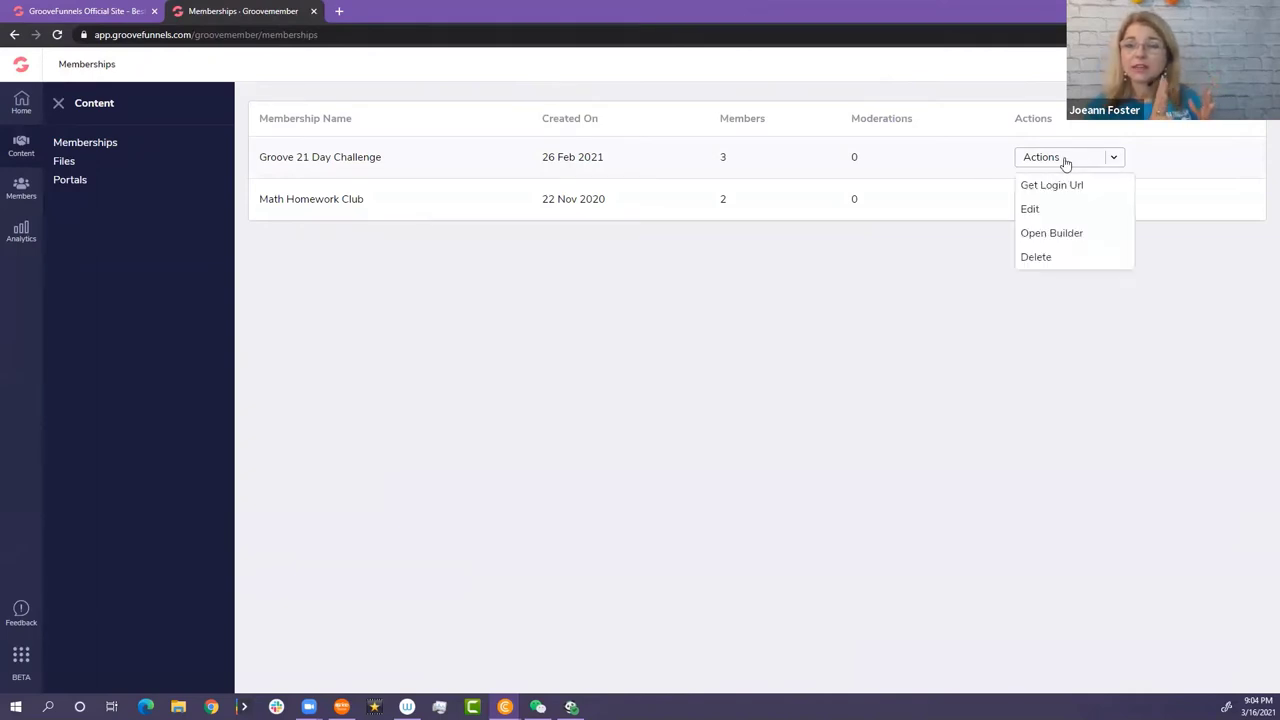
click(1052, 234)
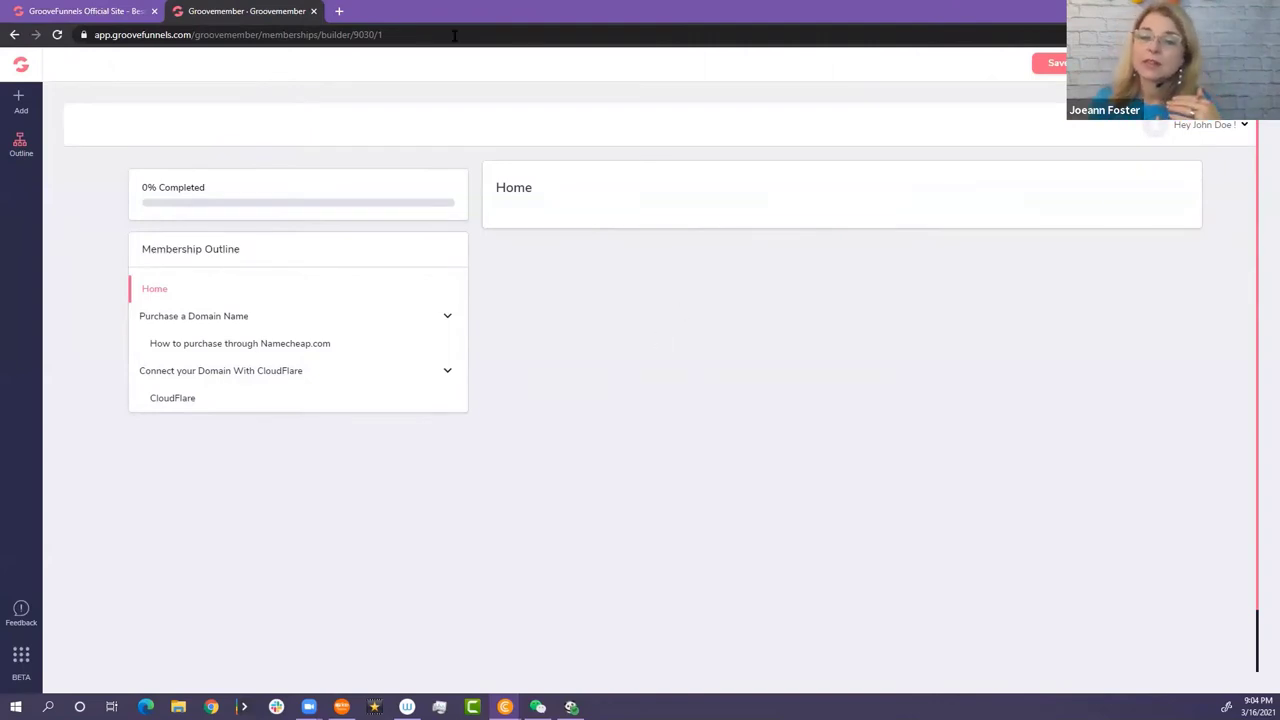
- Open the membership's outline and examine its Home page and its domain and CloudFlare sections
click(700, 182)
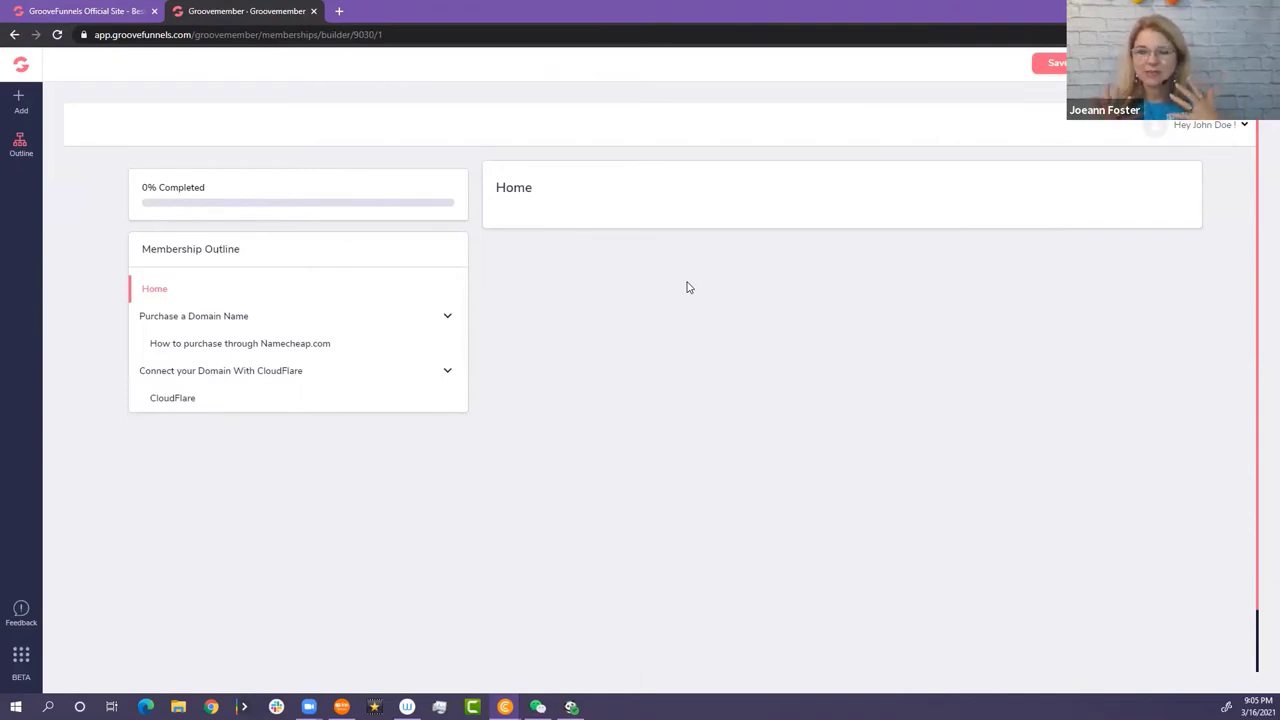
click(544, 205)
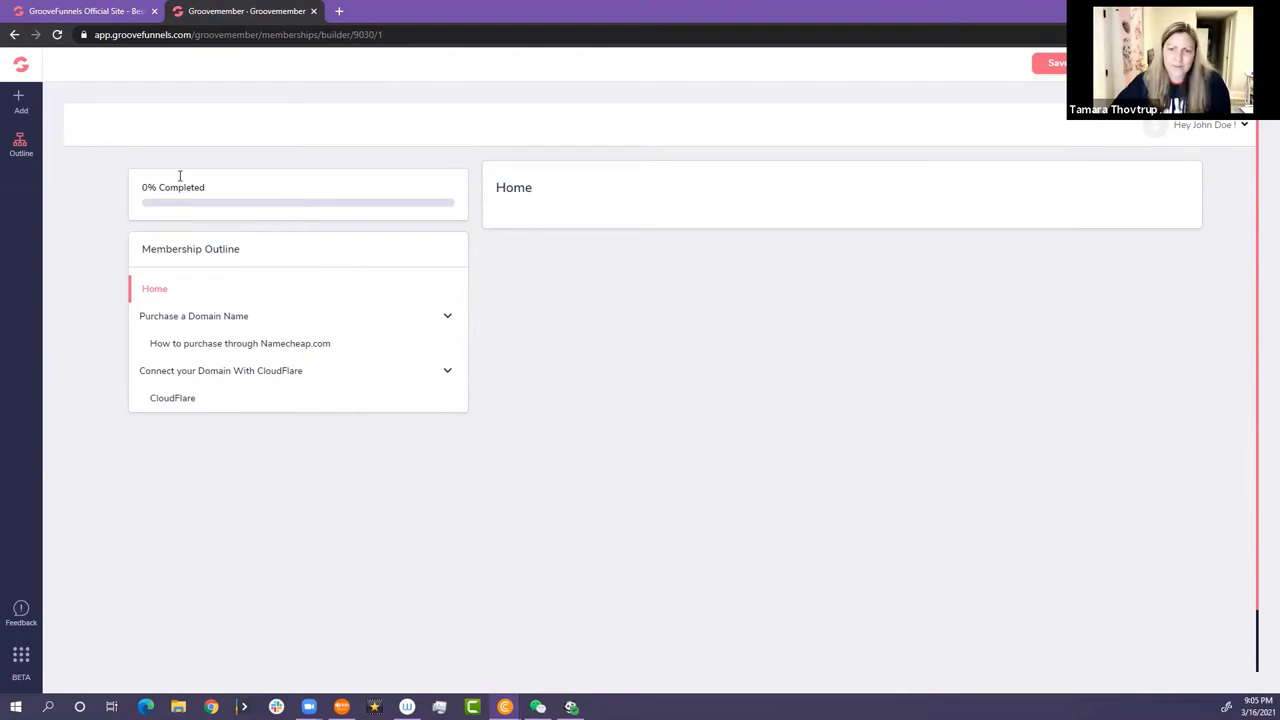
click(19, 145)
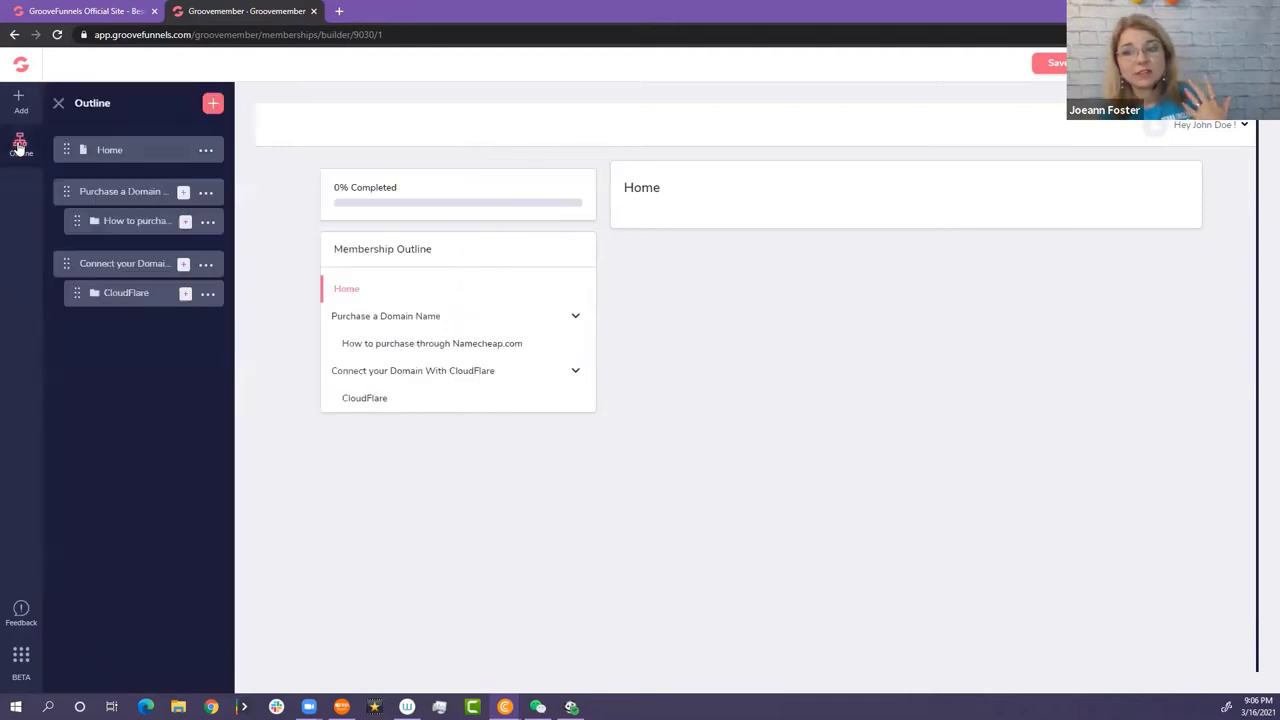
right_click(330, 187)
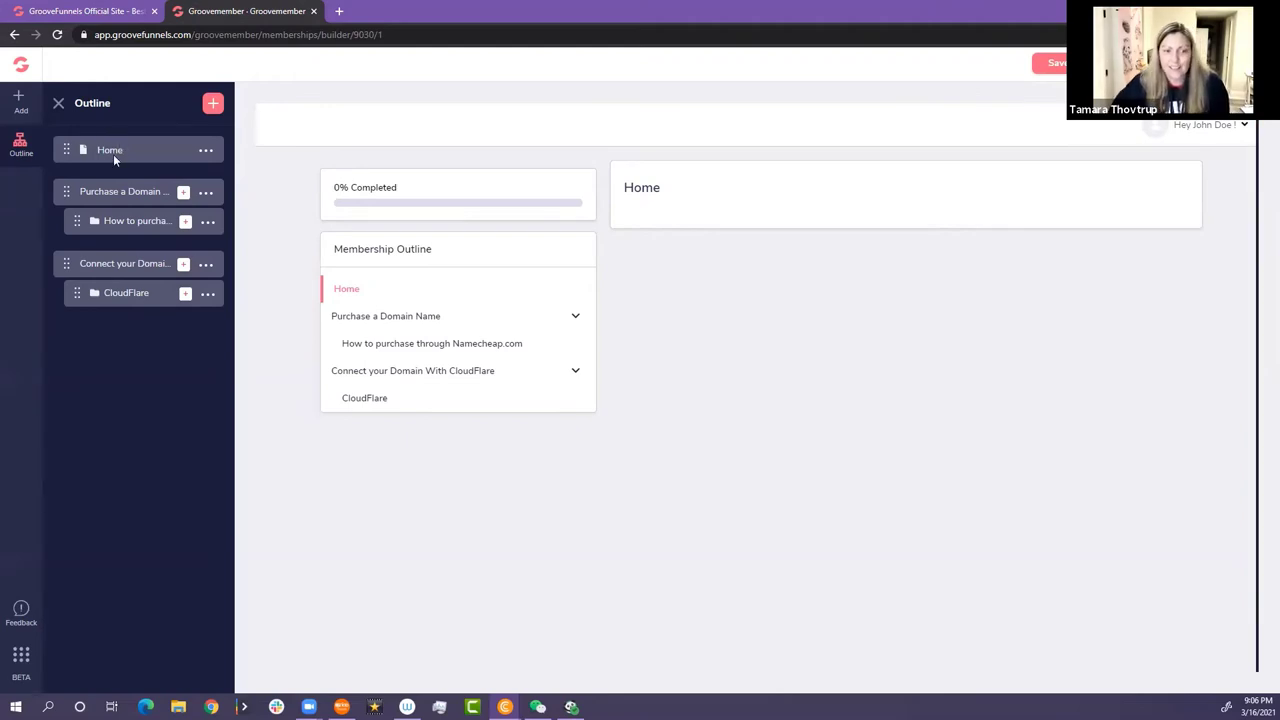
click(419, 157)
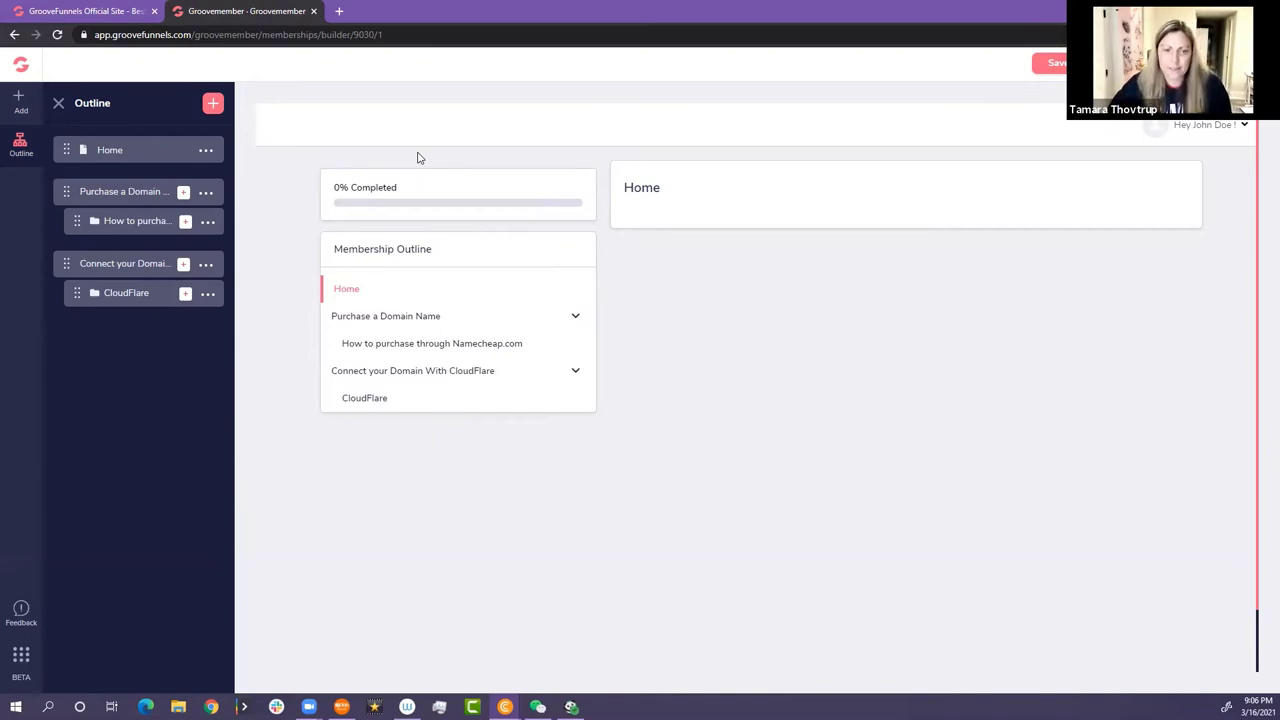
click(205, 150)
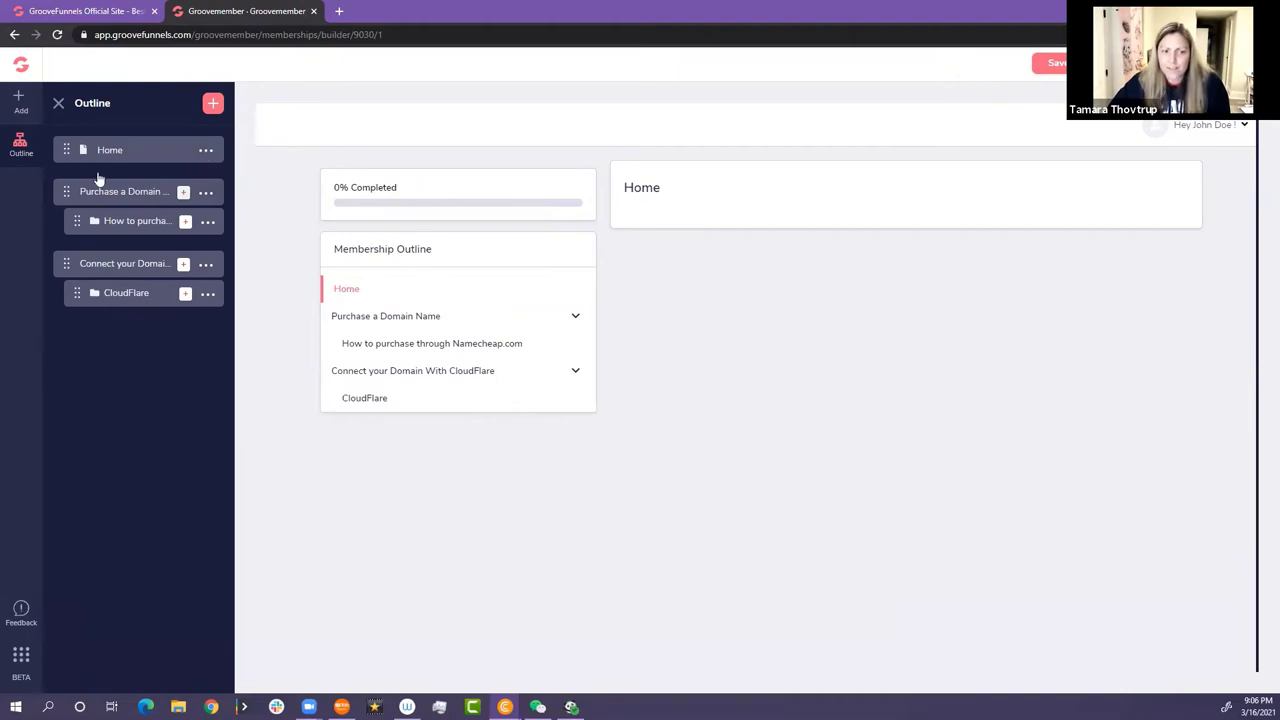
click(165, 152)
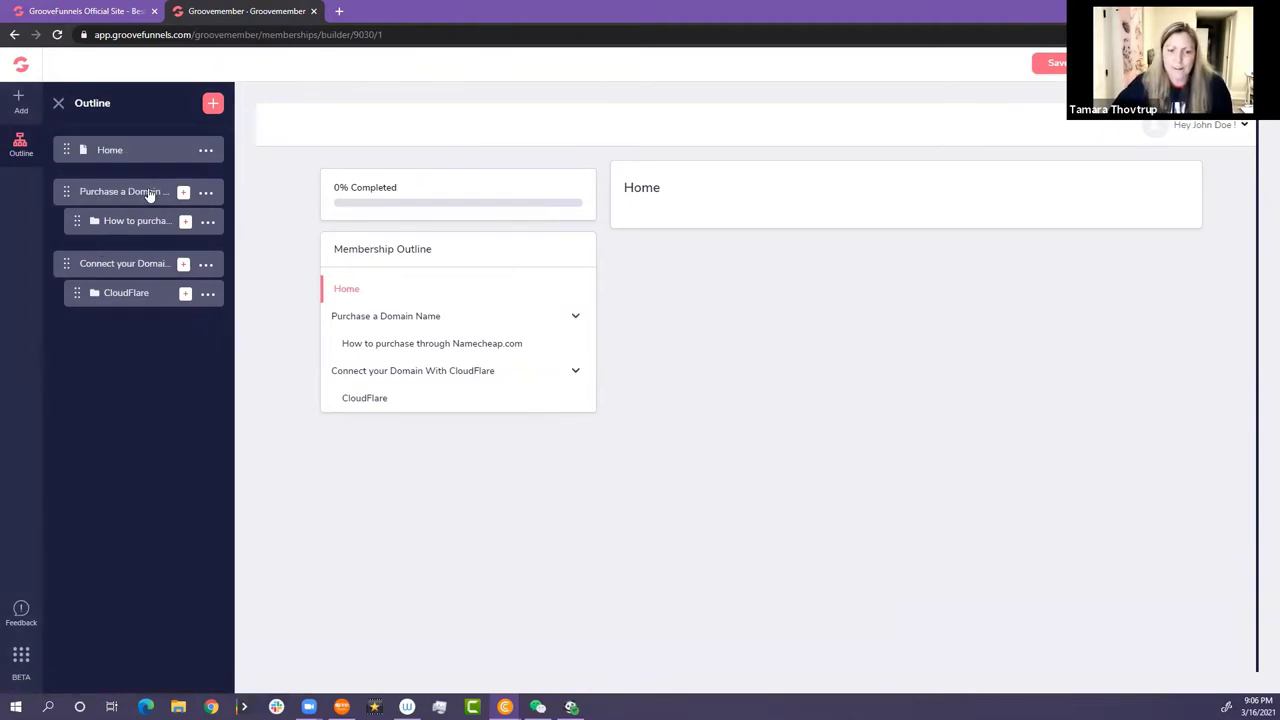
click(120, 149)
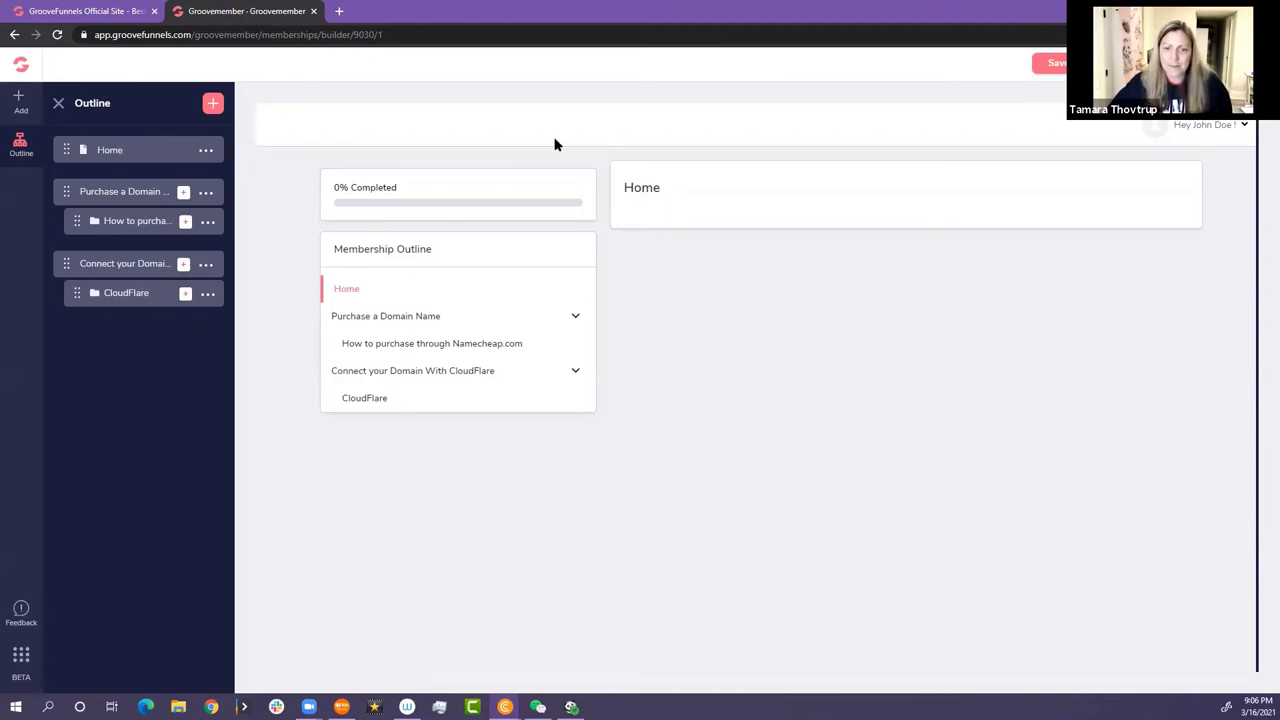
- Add a YouTube video element to the Home page and place it inside the container beneath the Home heading
click(17, 101)
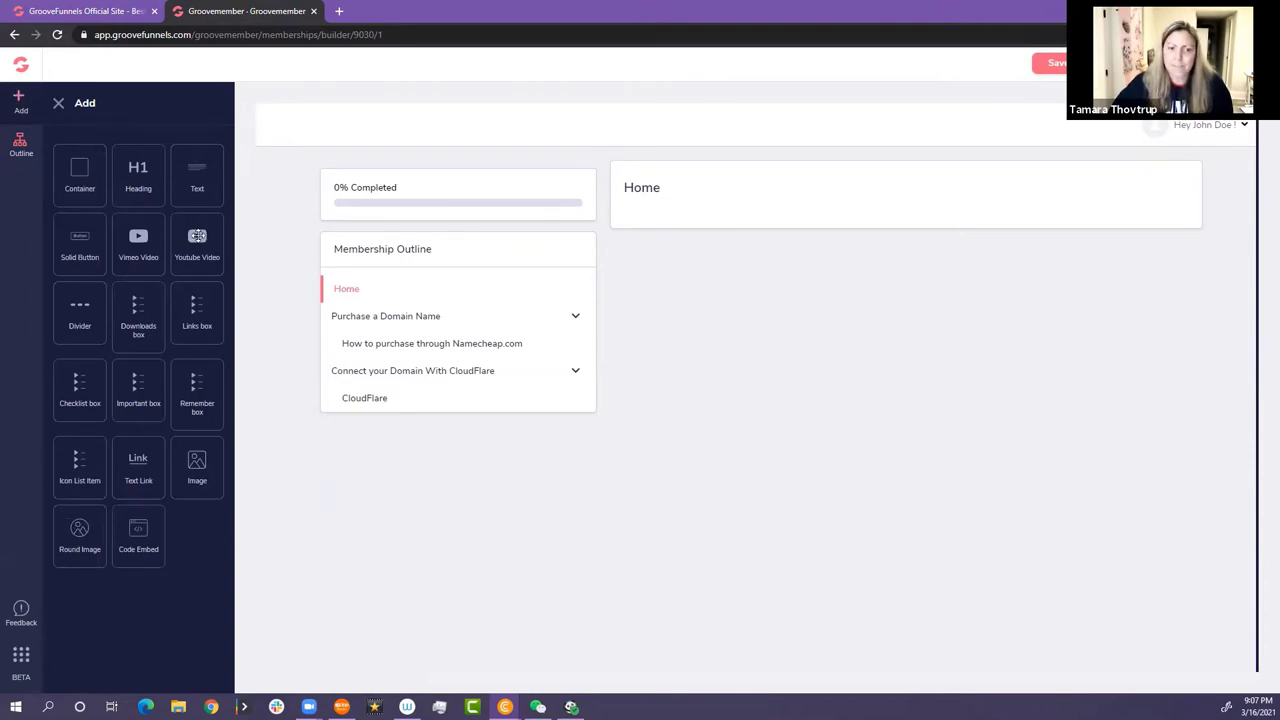
drag(197, 236, 858, 374)
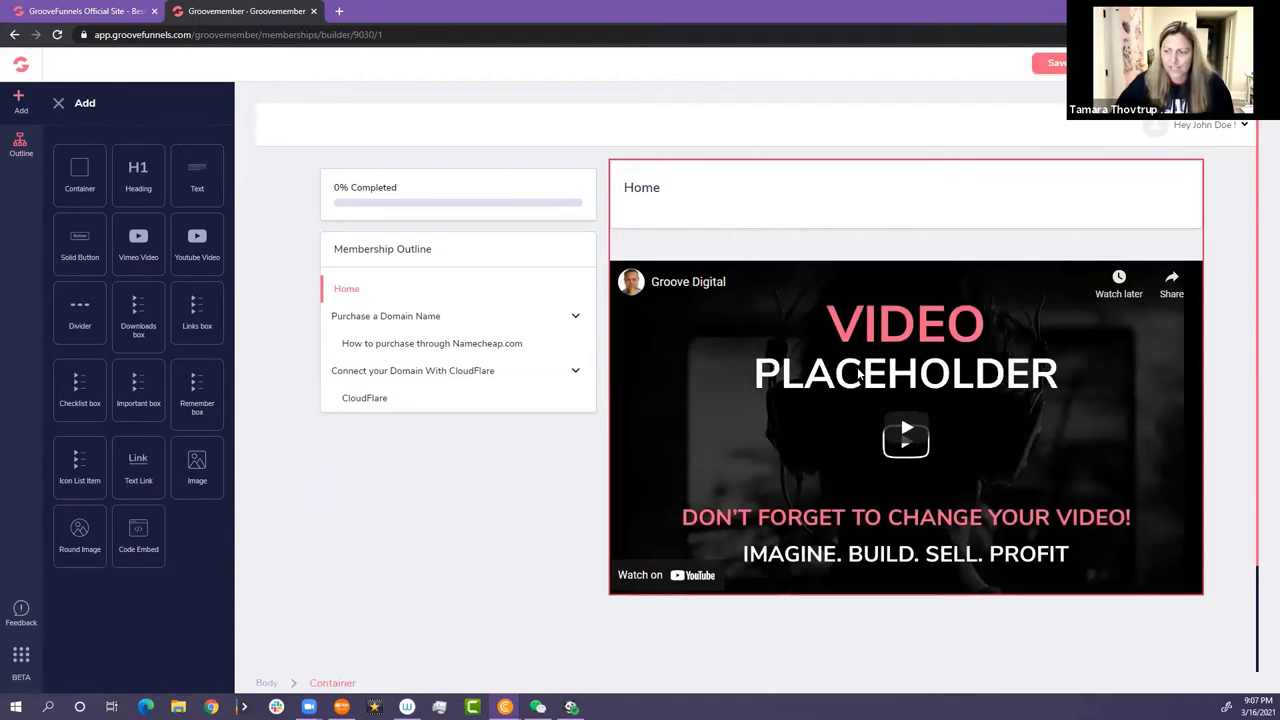
click(1128, 342)
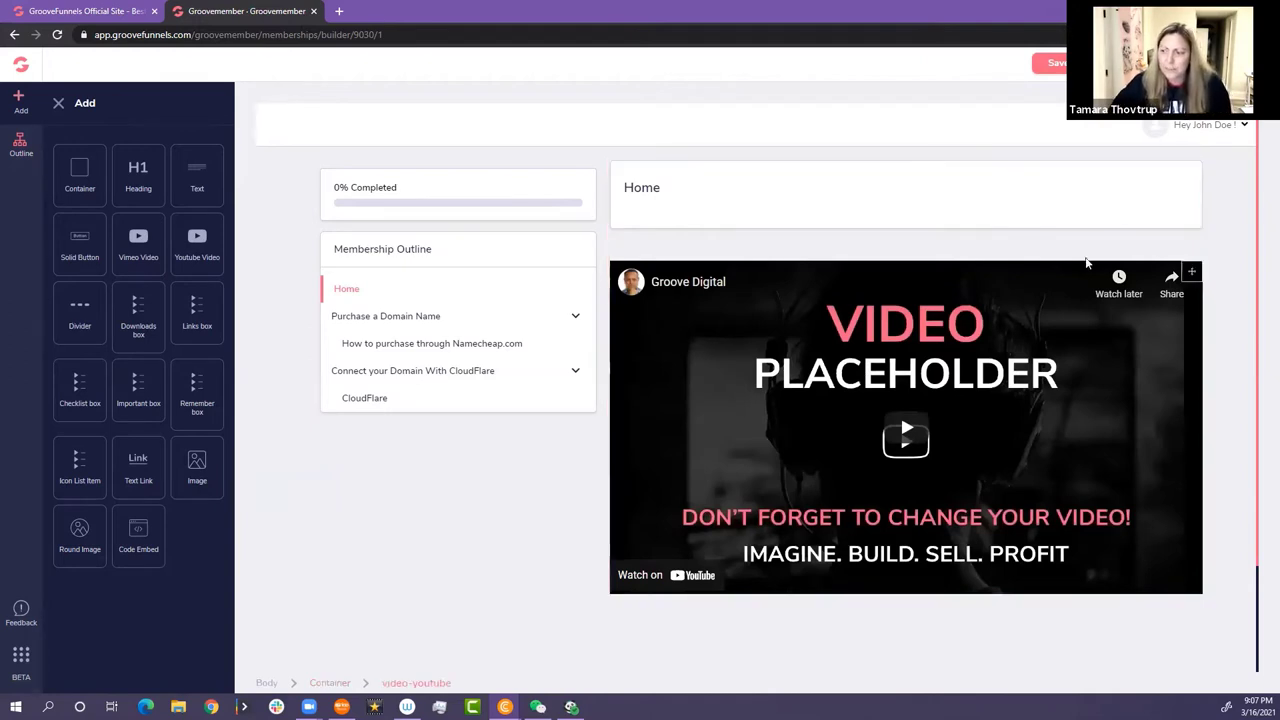
click(1192, 276)
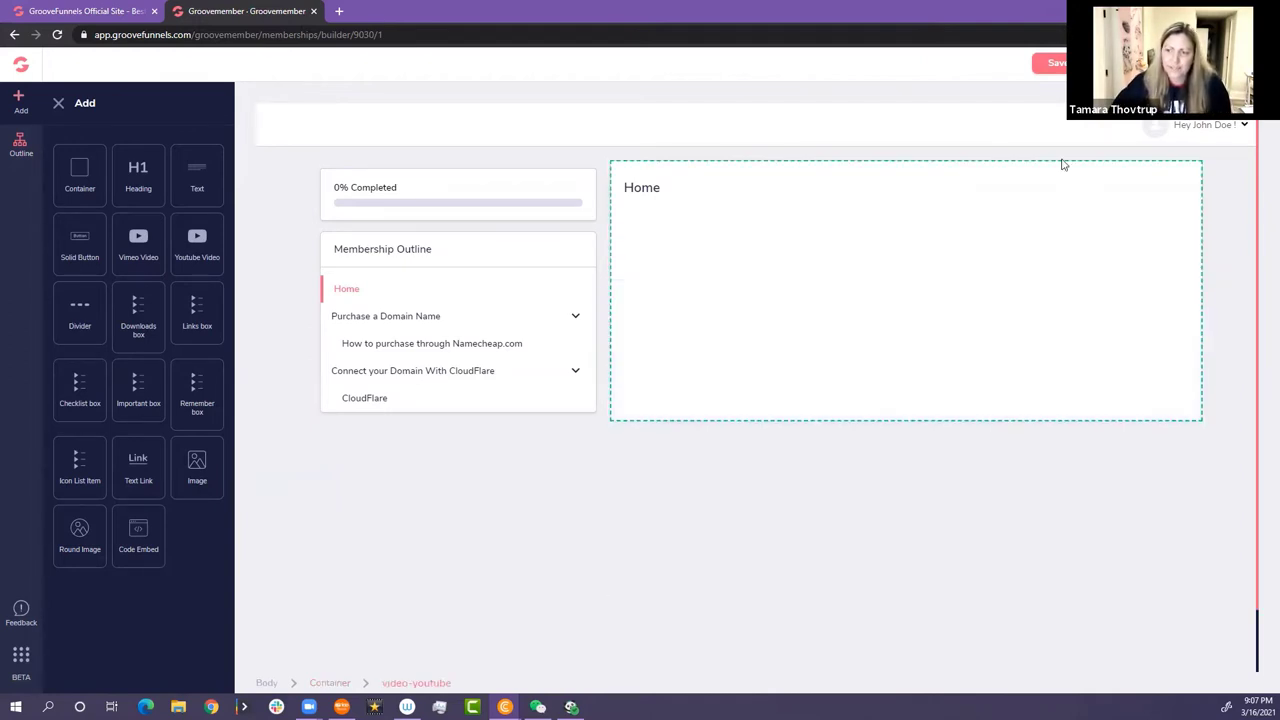
key(ctrl+z)
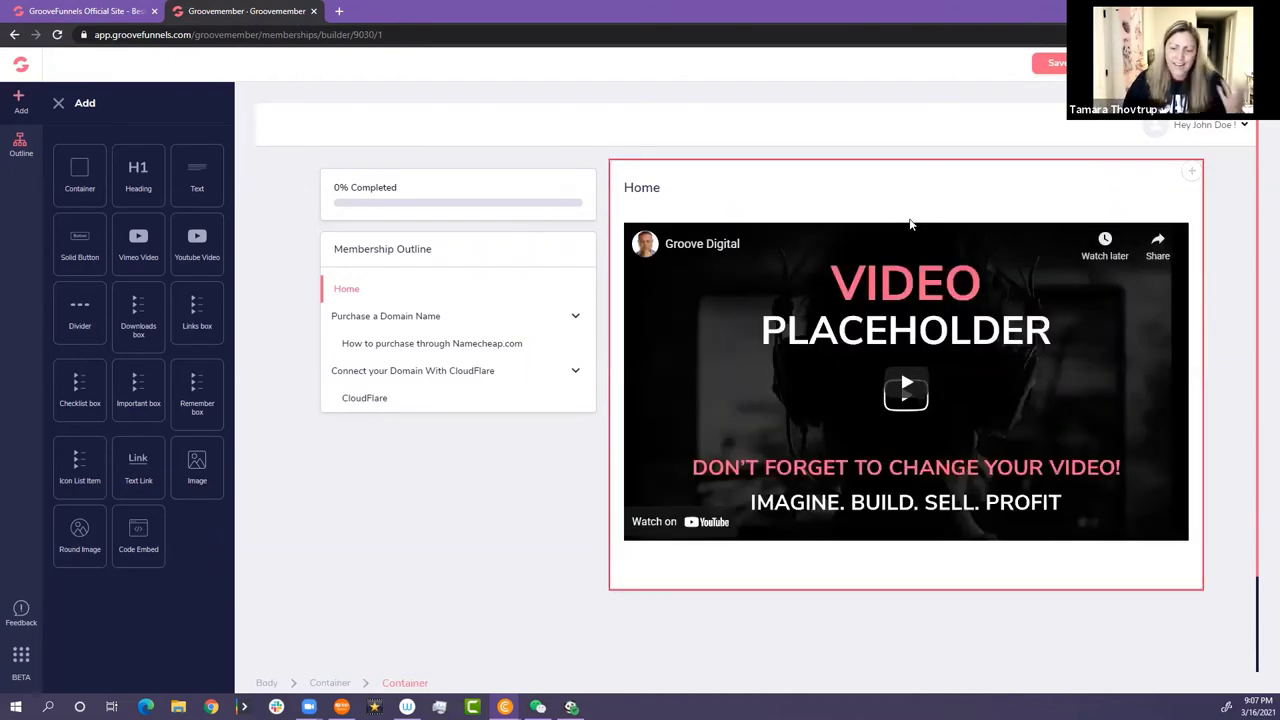
click(818, 282)
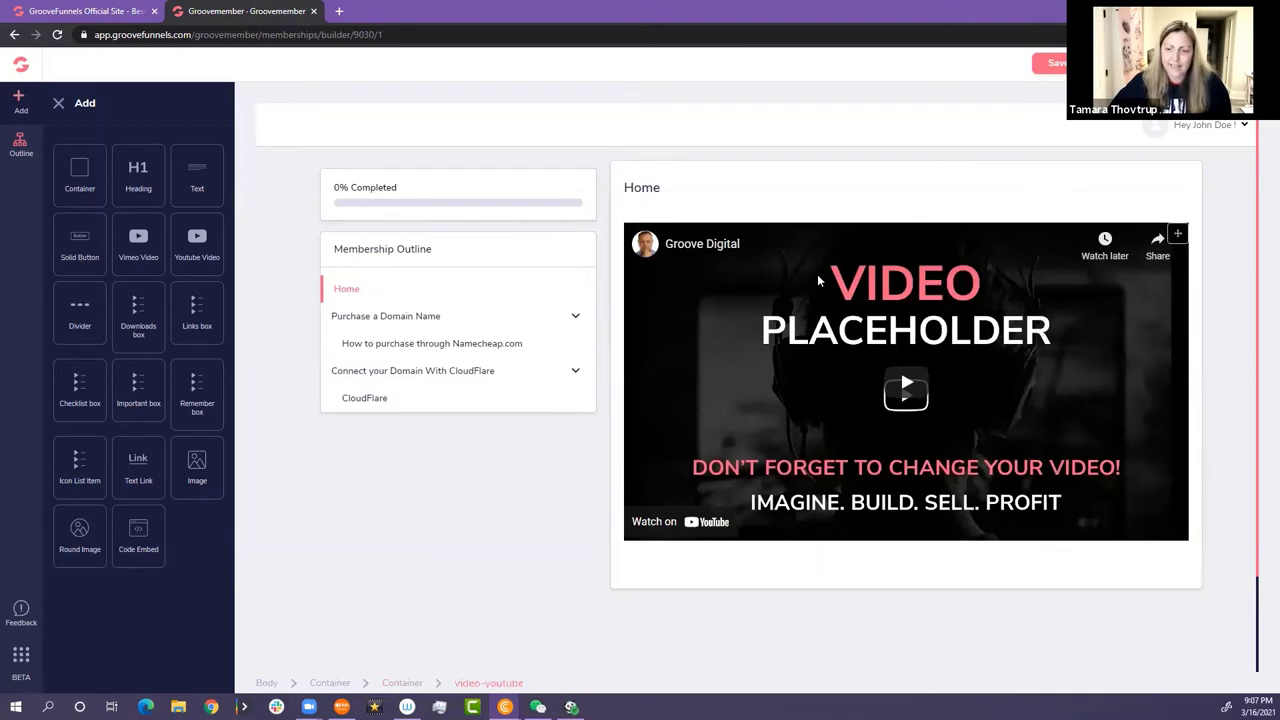
scroll(812, 278, down, 1)
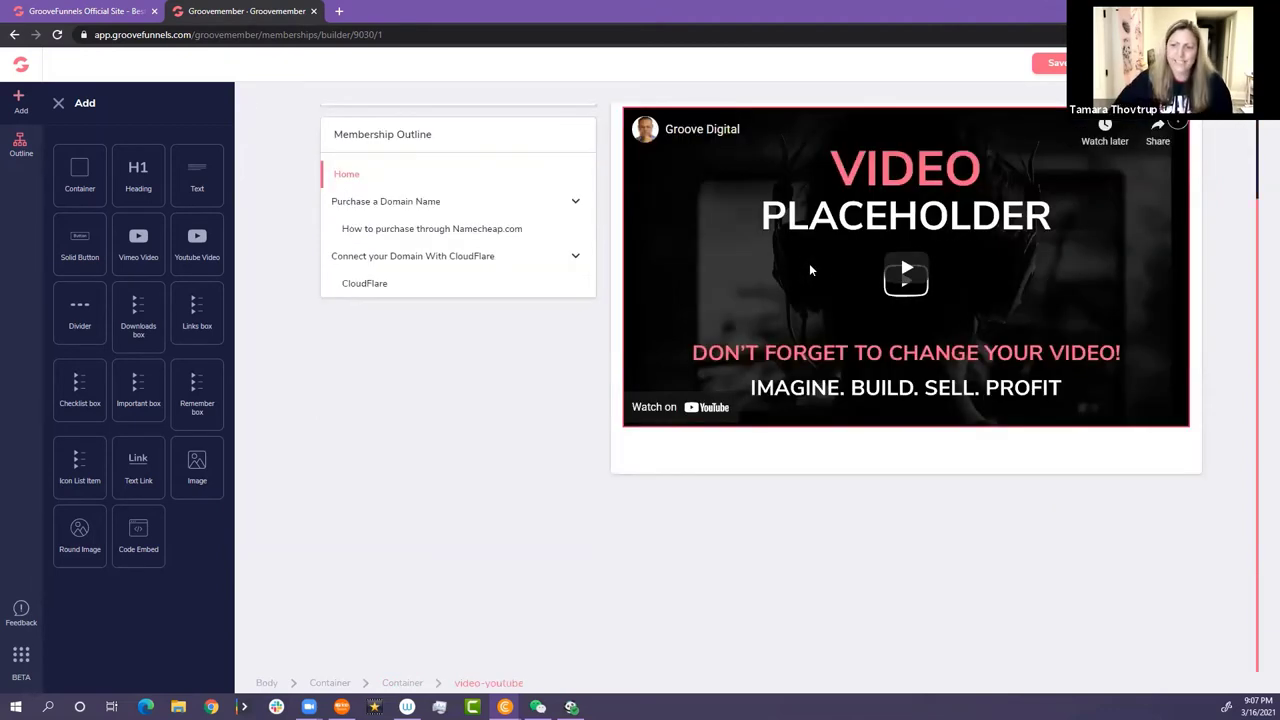
scroll(823, 225, up, 1)
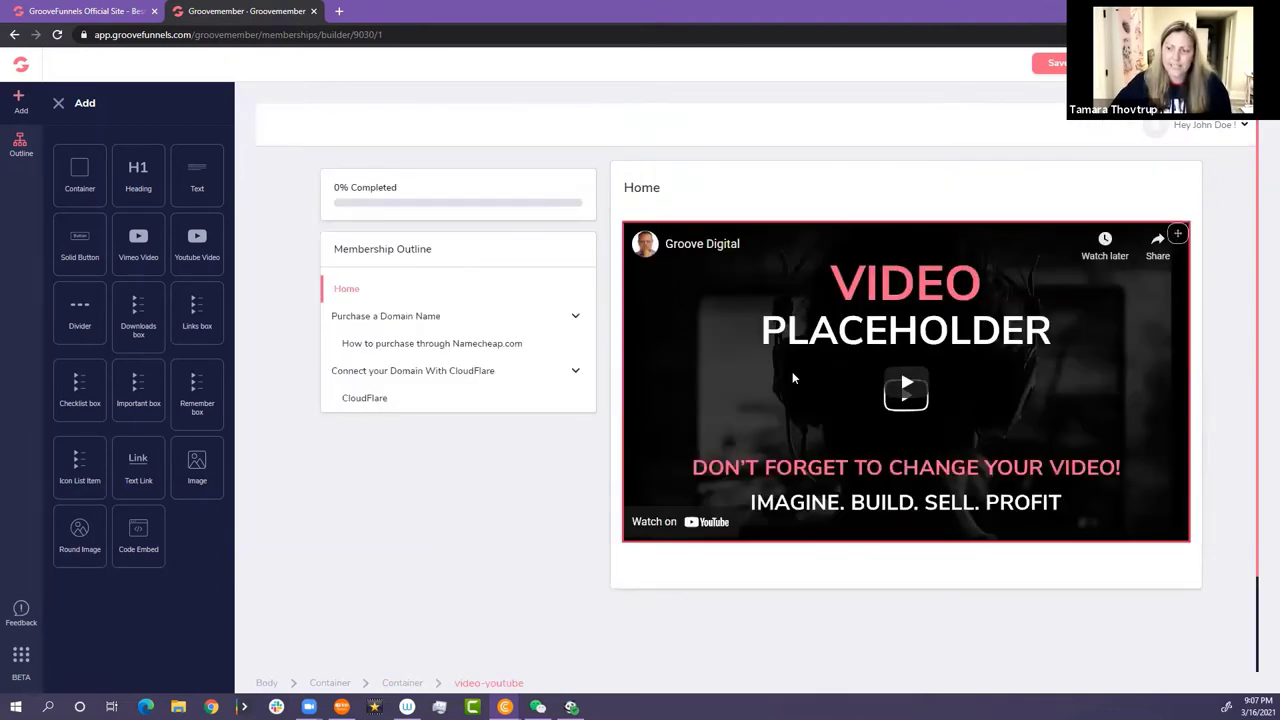
- Set the background color of the Home content container to dark green #082B15
click(655, 187)
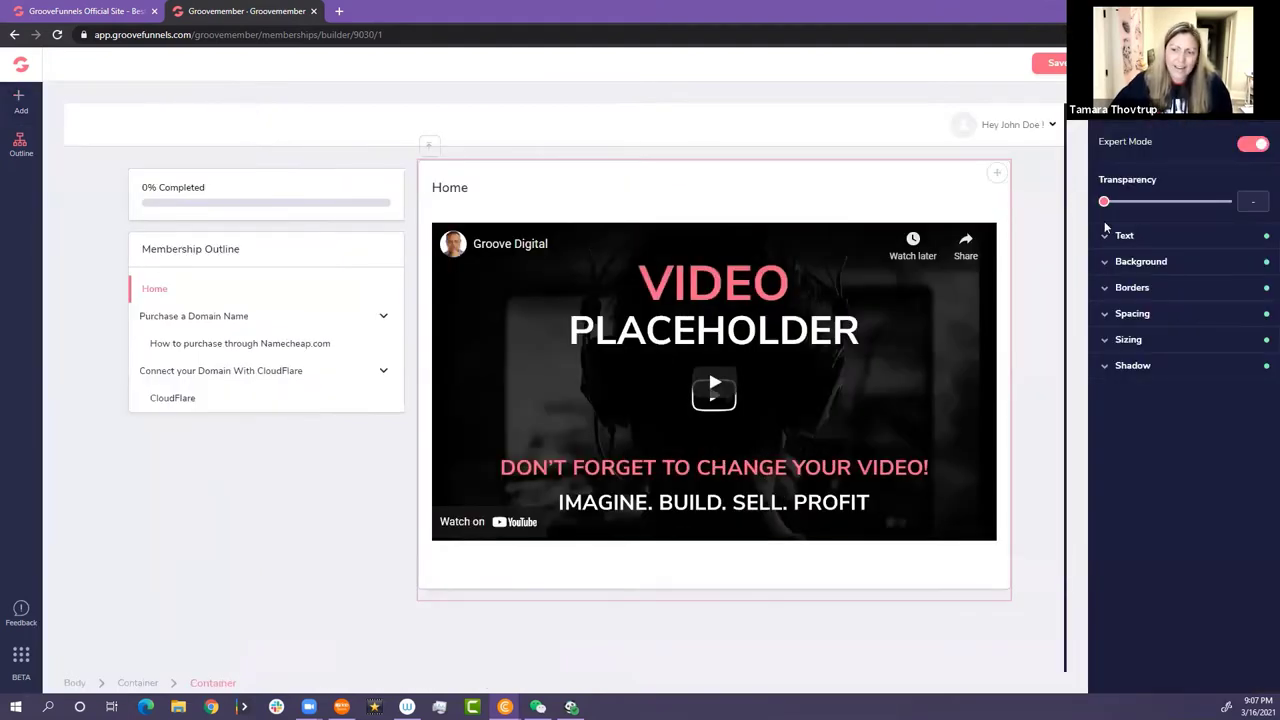
click(1165, 263)
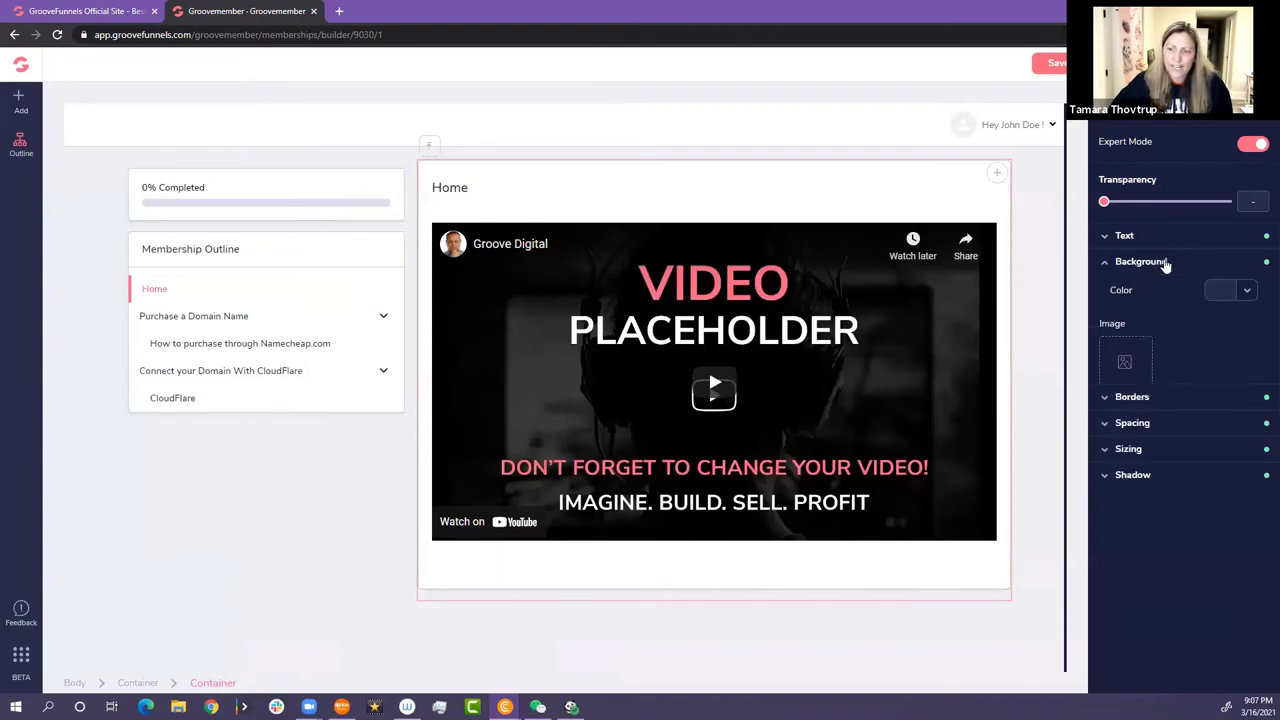
click(1240, 291)
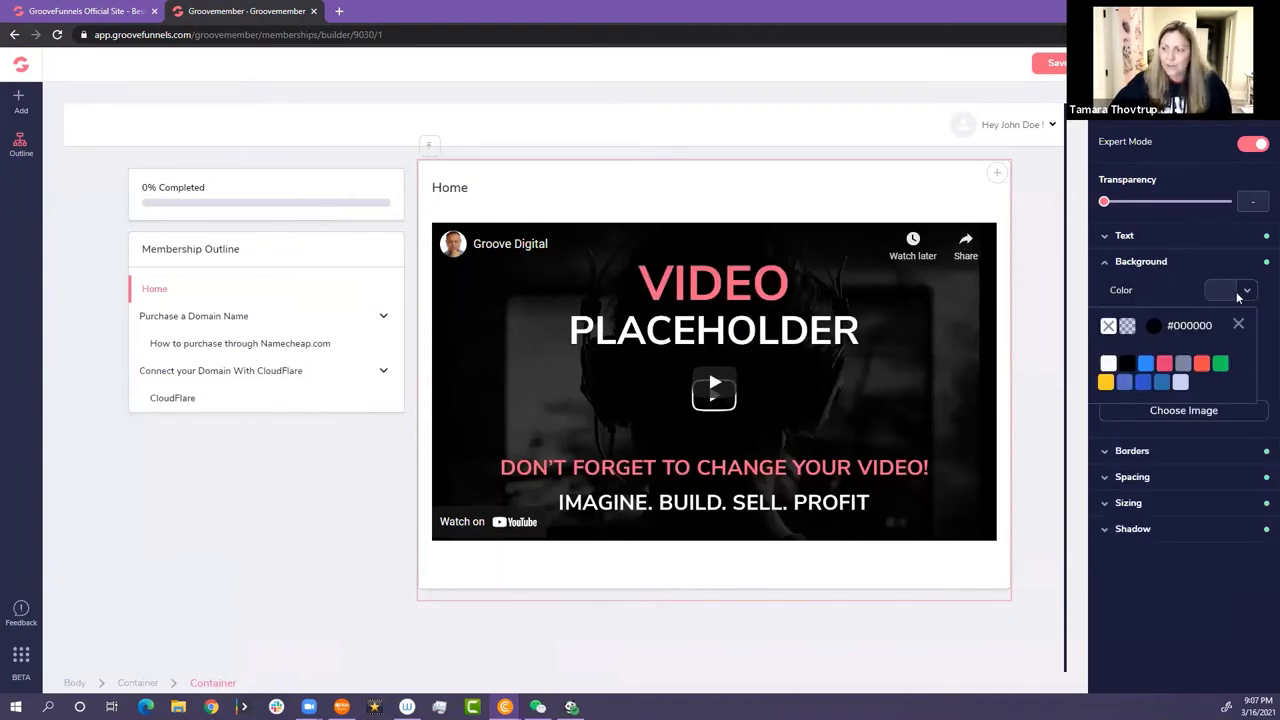
mouse_move(1222, 368)
click(1221, 426)
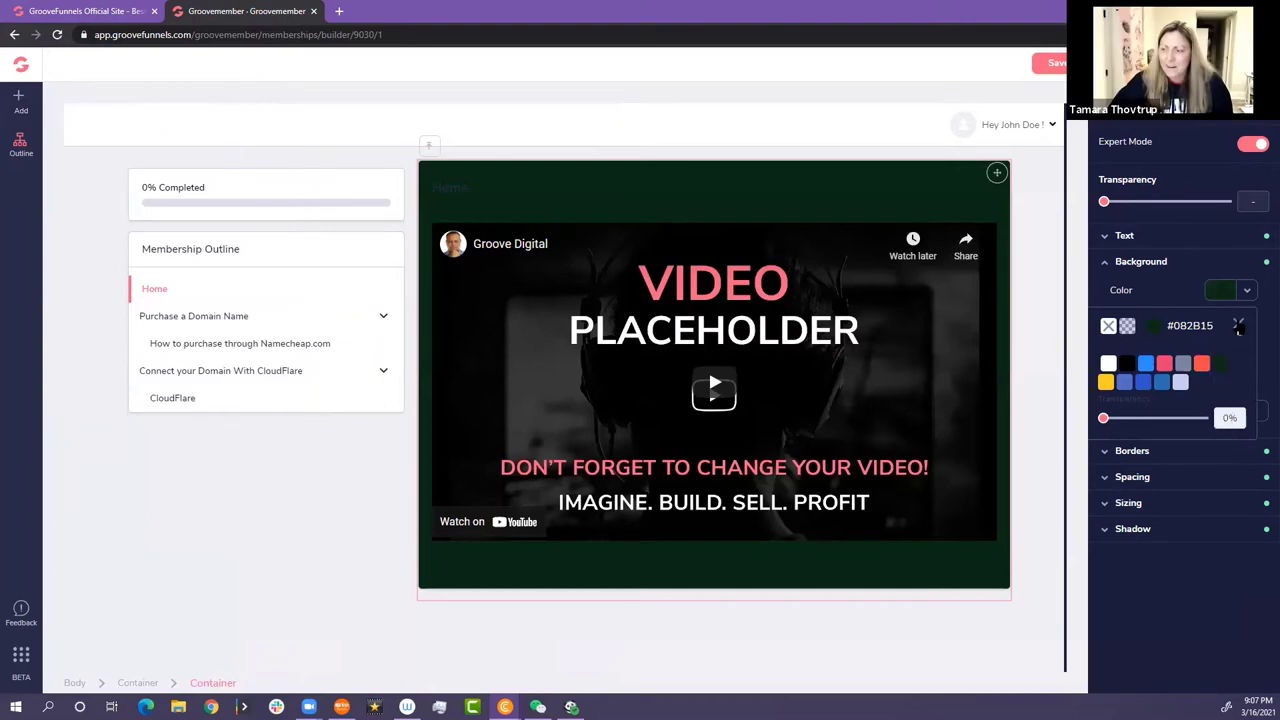
click(1148, 400)
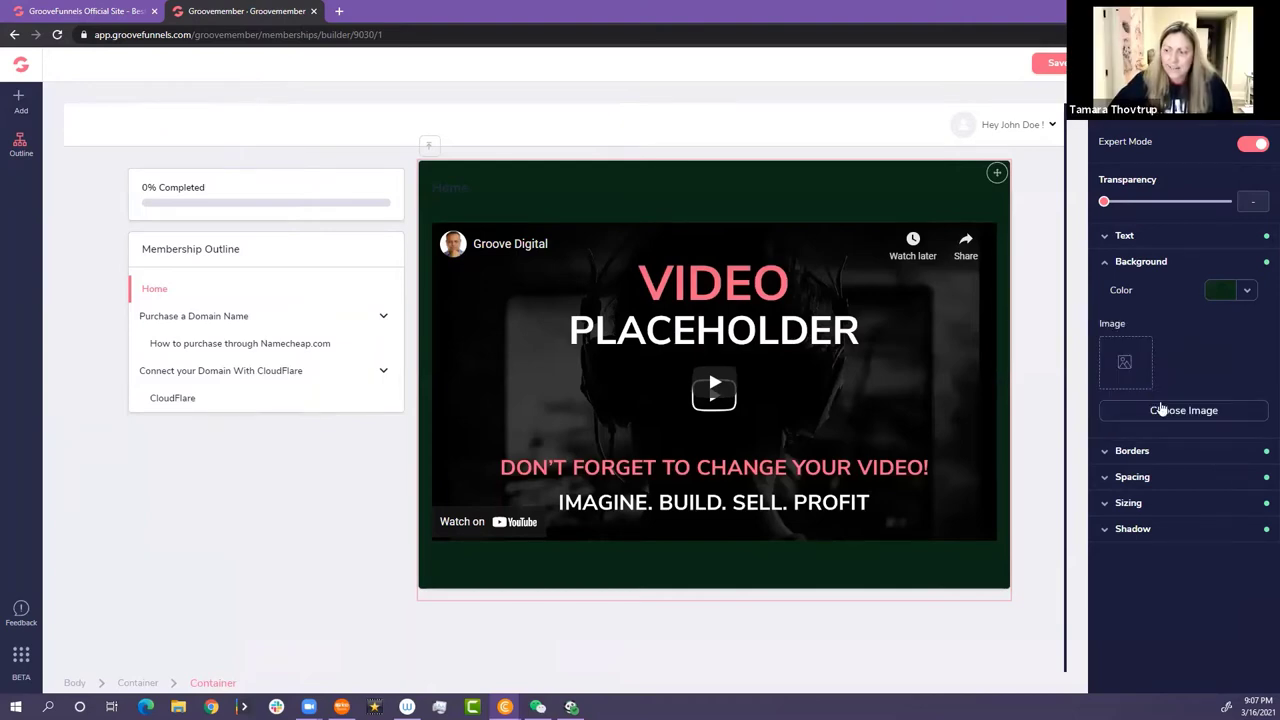
- Set the round Groove 21 Day logo from the image library as the Home container's background image
click(1161, 409)
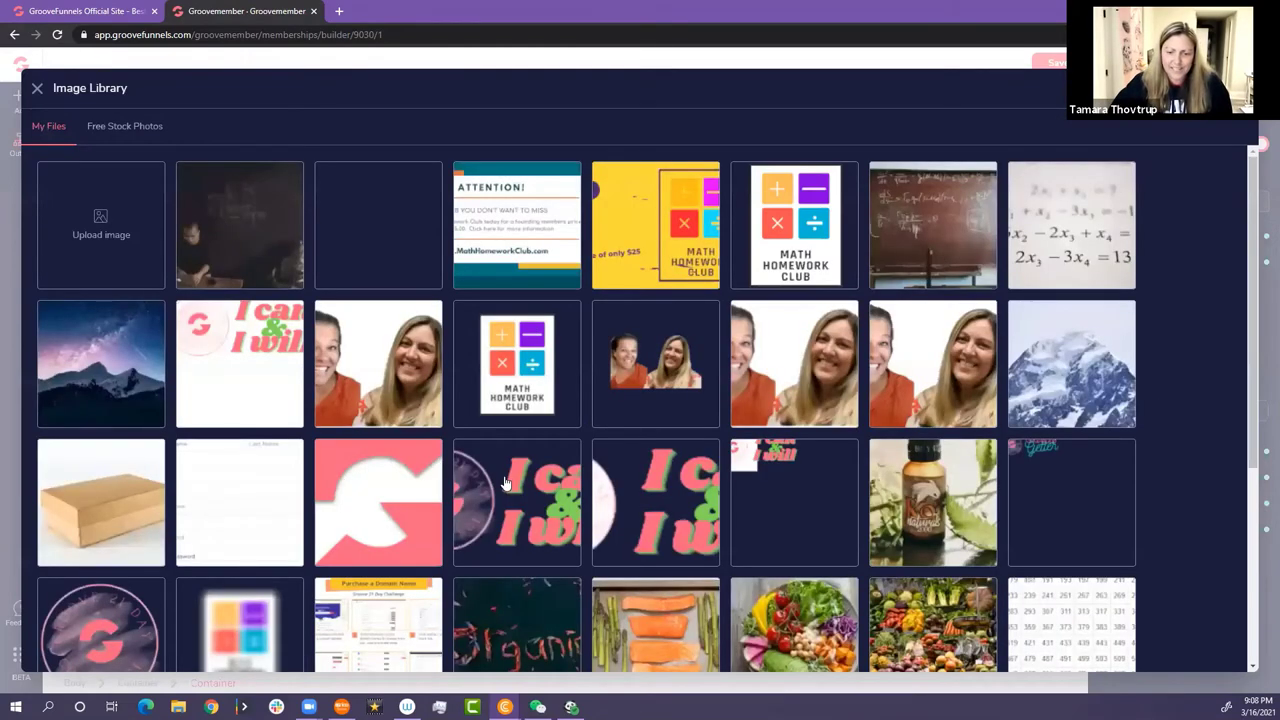
click(128, 622)
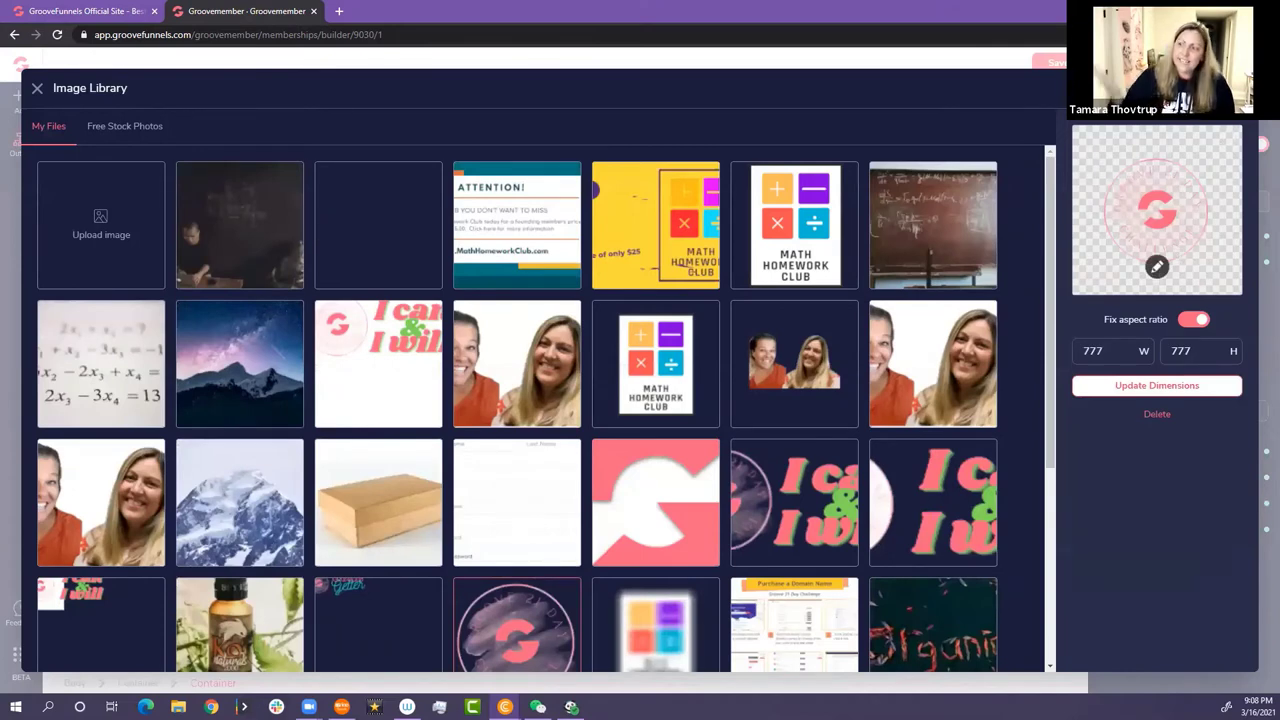
click(1157, 200)
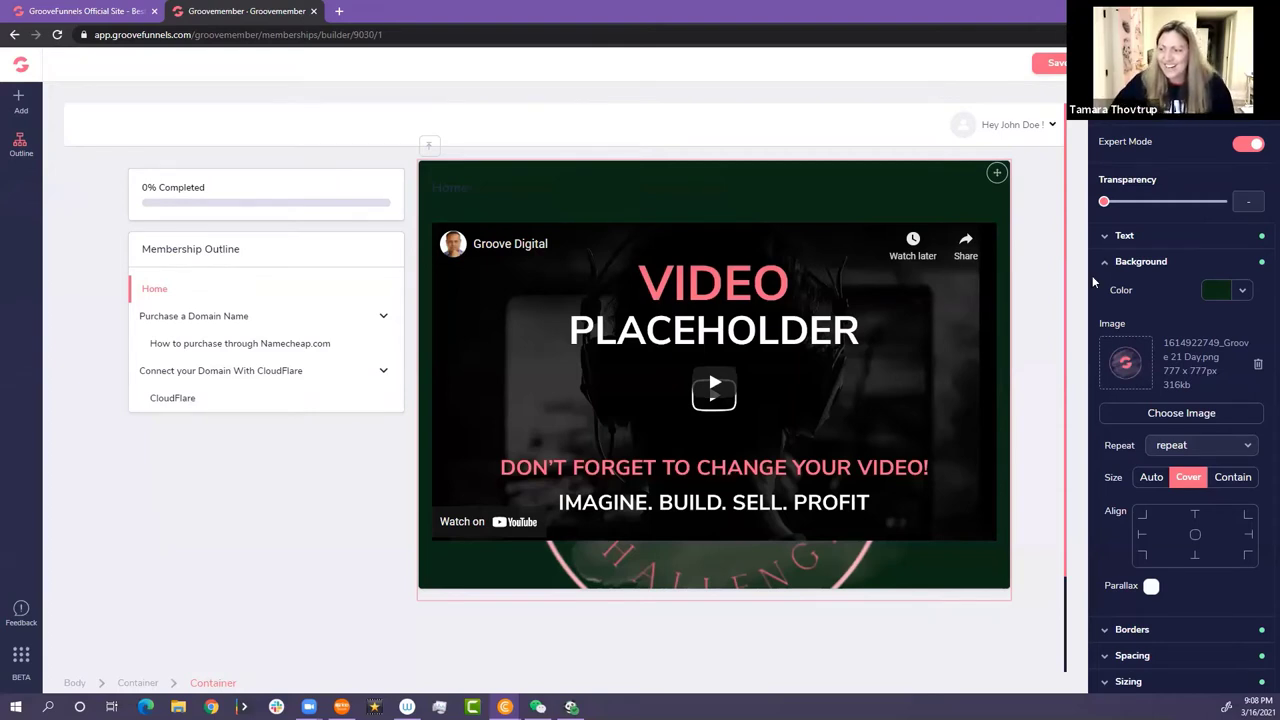
- Enable Parallax for the Home container's background image and check the effect on the page
scroll(1195, 517, down, 1)
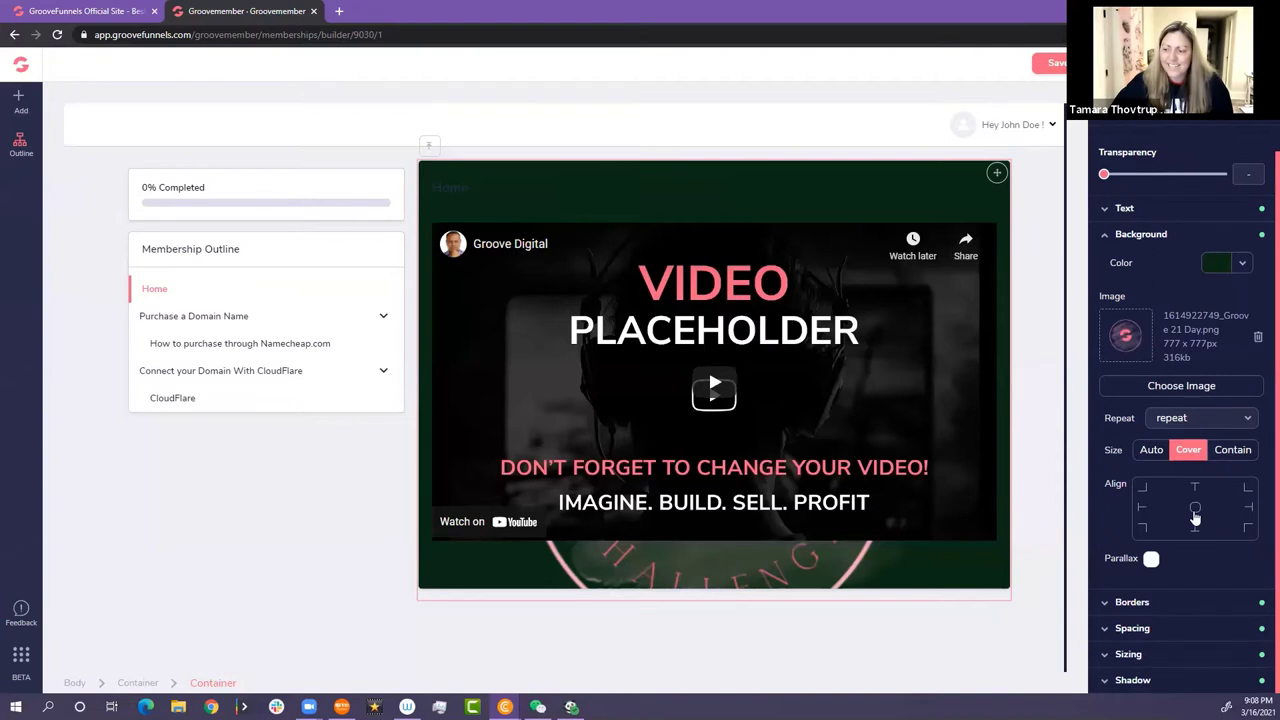
click(1151, 560)
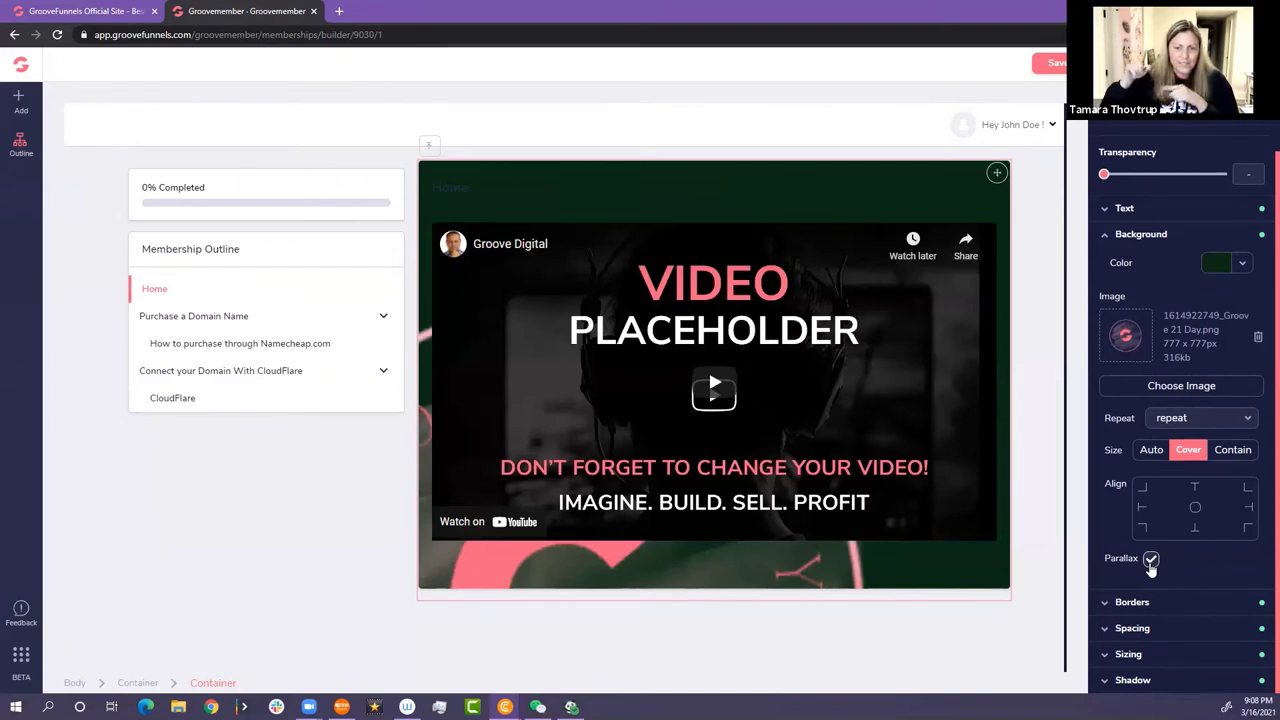
scroll(1150, 560, up, 1)
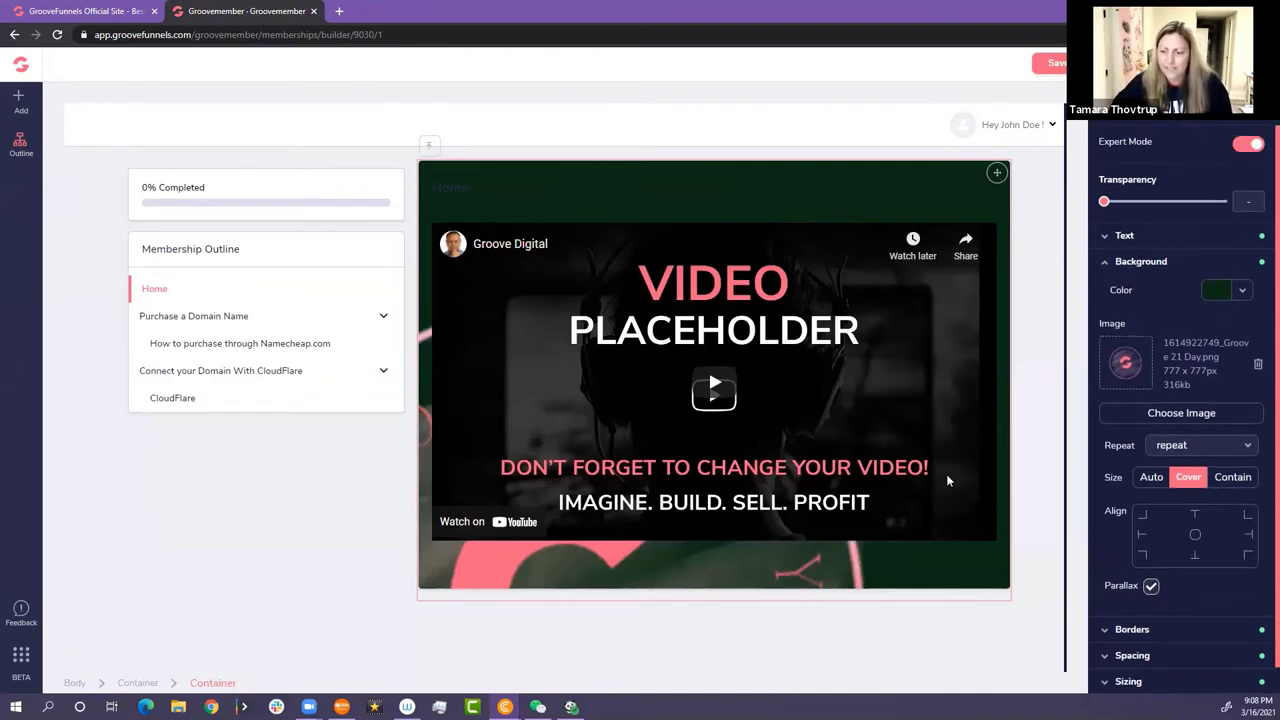
scroll(817, 465, down, 1)
scroll(817, 465, up, 1)
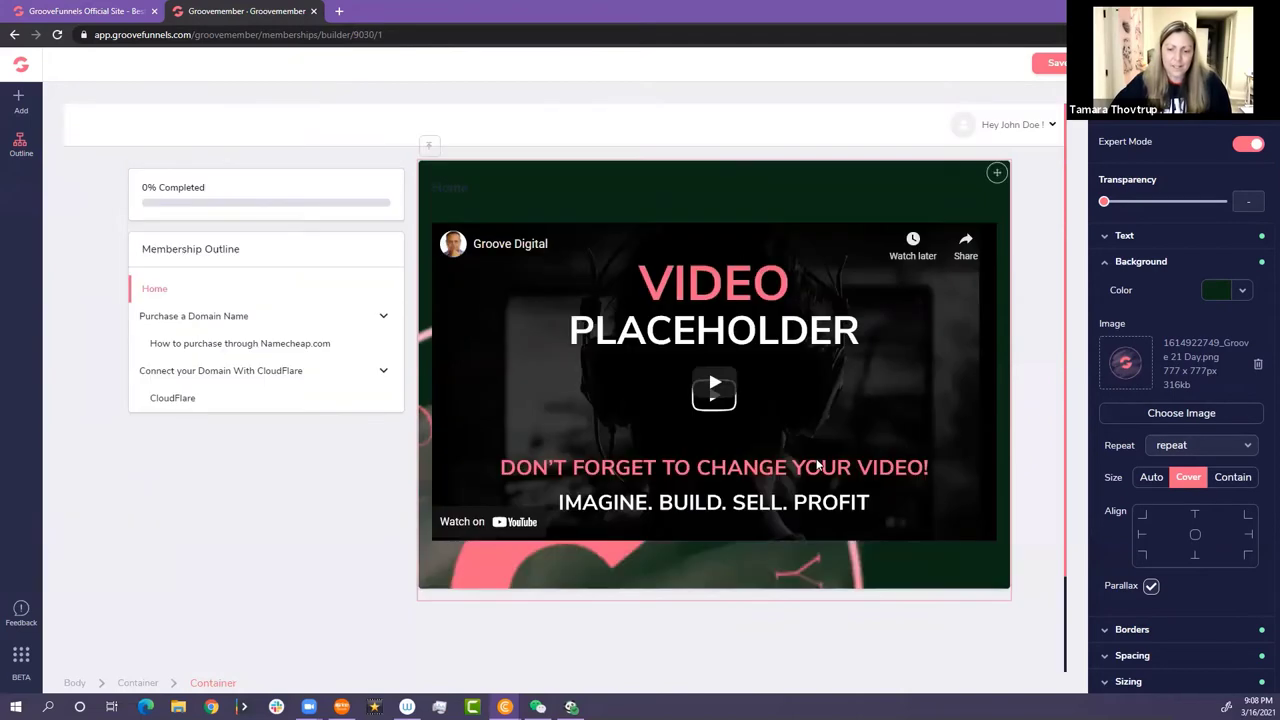
scroll(817, 465, down, 1)
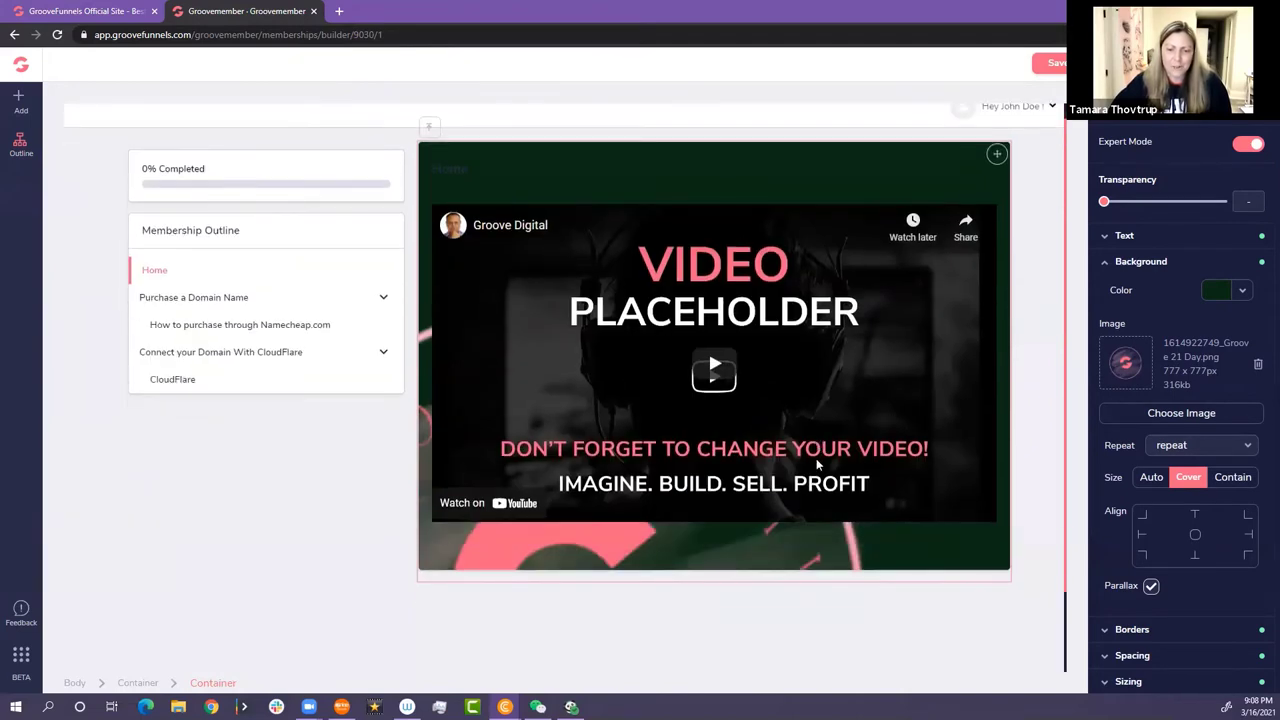
scroll(817, 465, down, 1)
scroll(817, 465, up, 1)
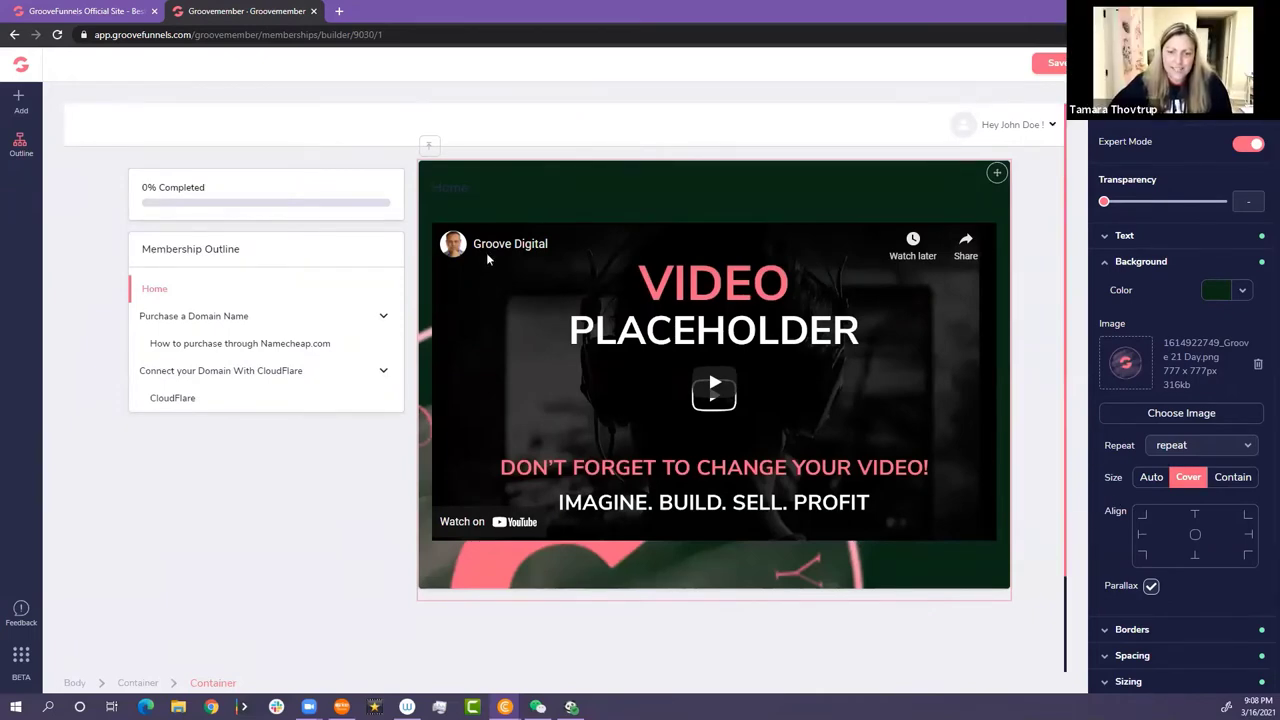
- Delete the YouTube video element from the Home content container
click(466, 216)
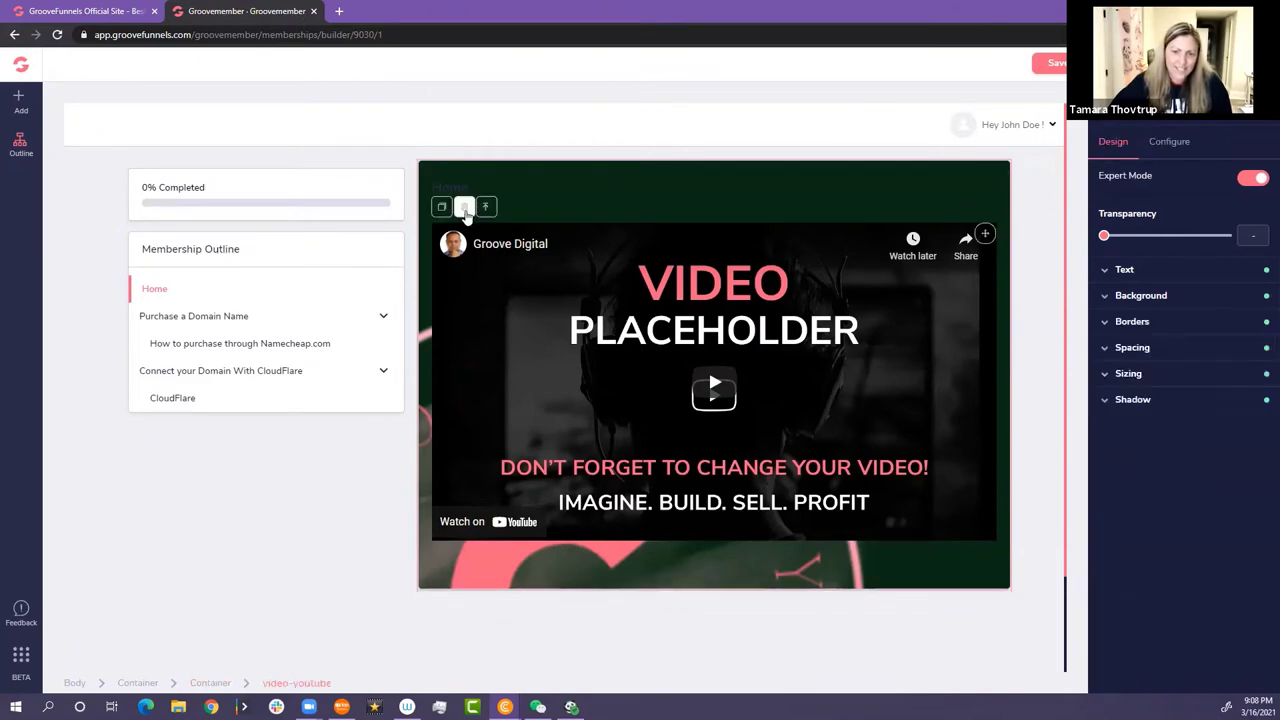
click(464, 207)
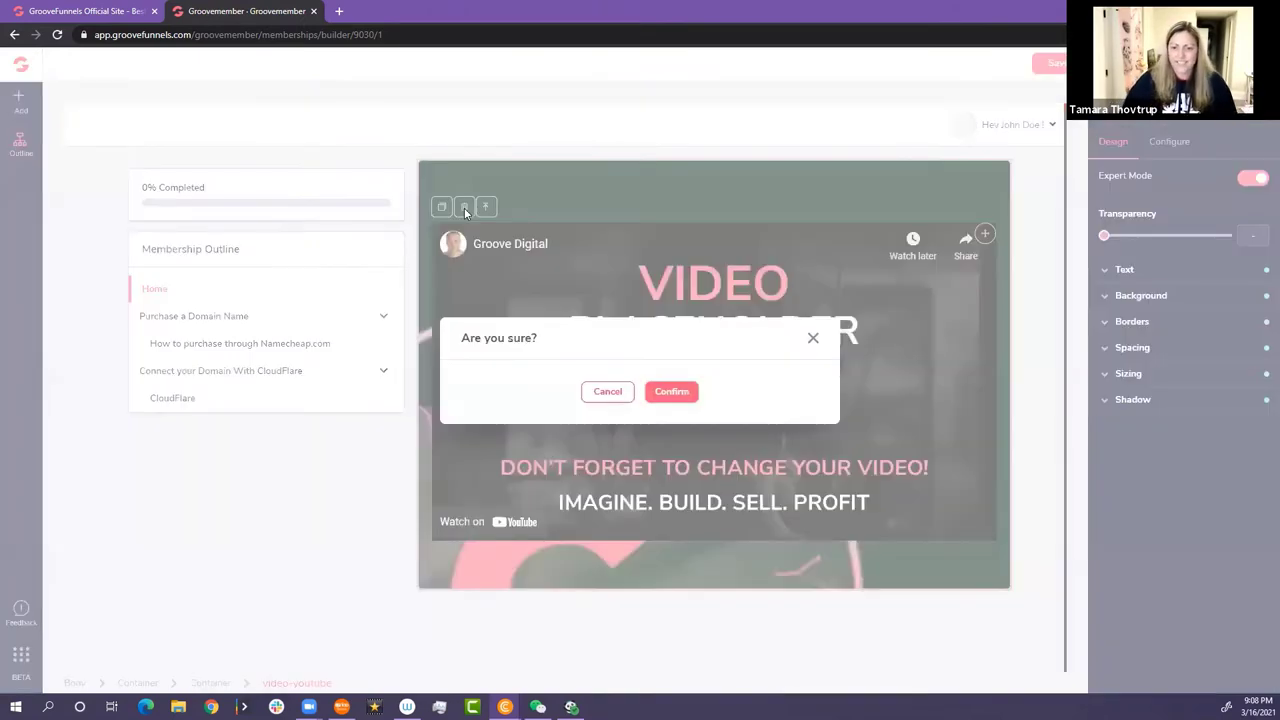
click(671, 392)
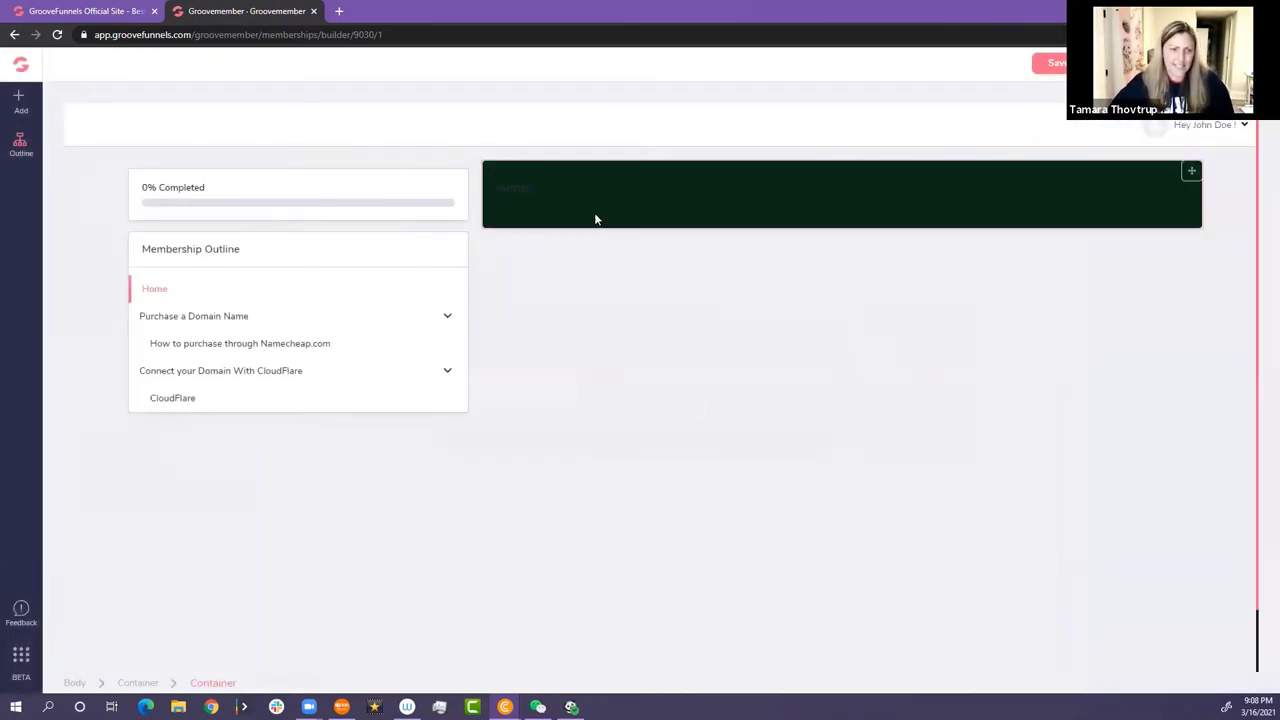
- Review the "How to purchase through Namecheap.com" lesson page, including its video, step-by-step instruction image and membership outline
click(18, 104)
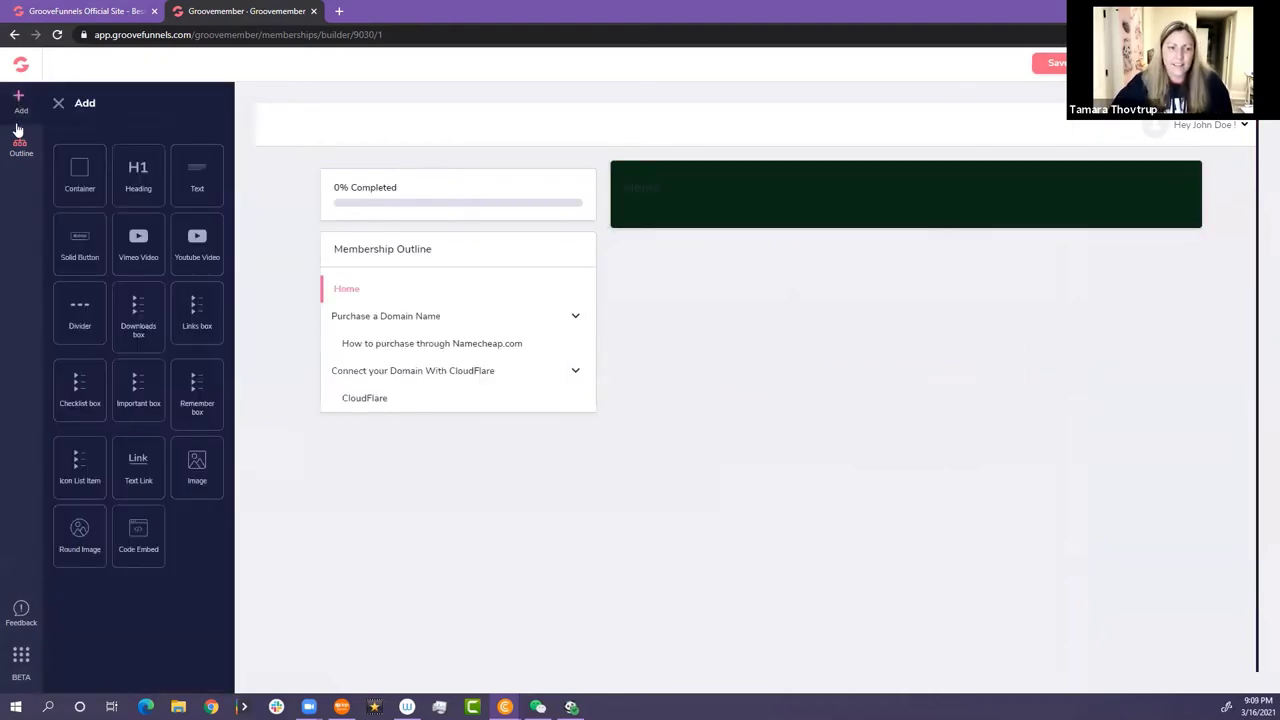
click(19, 143)
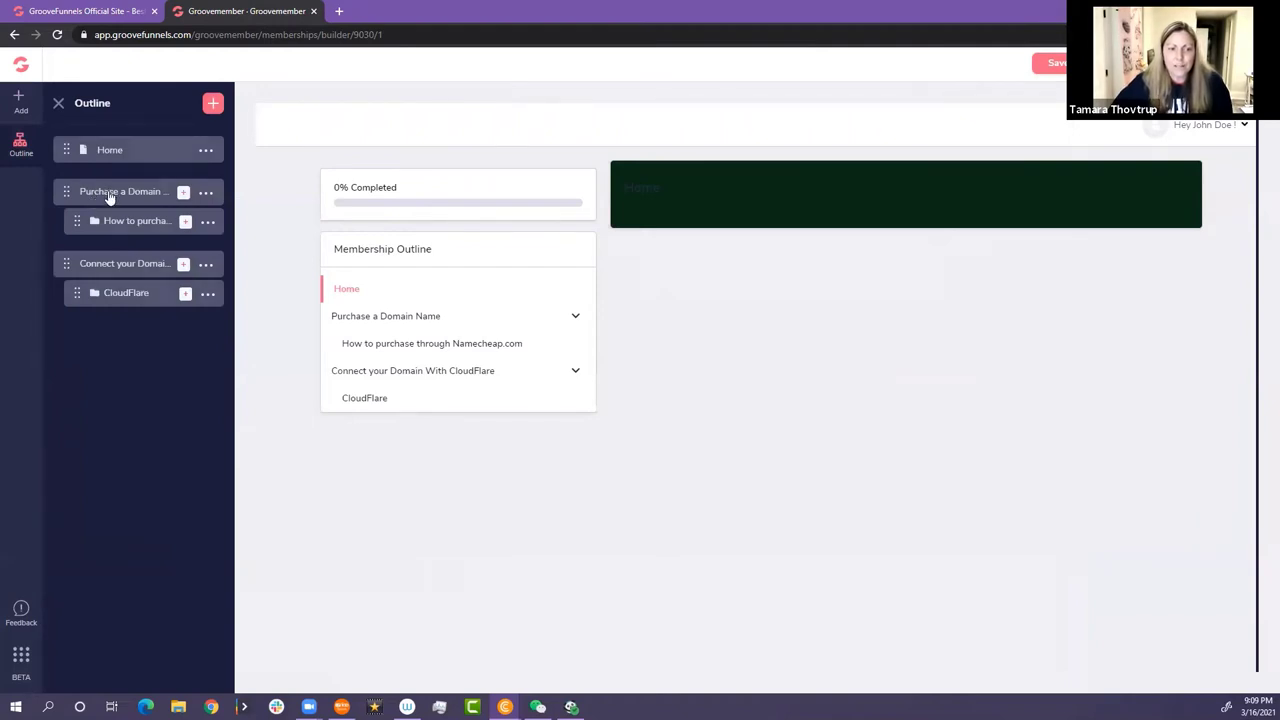
click(110, 197)
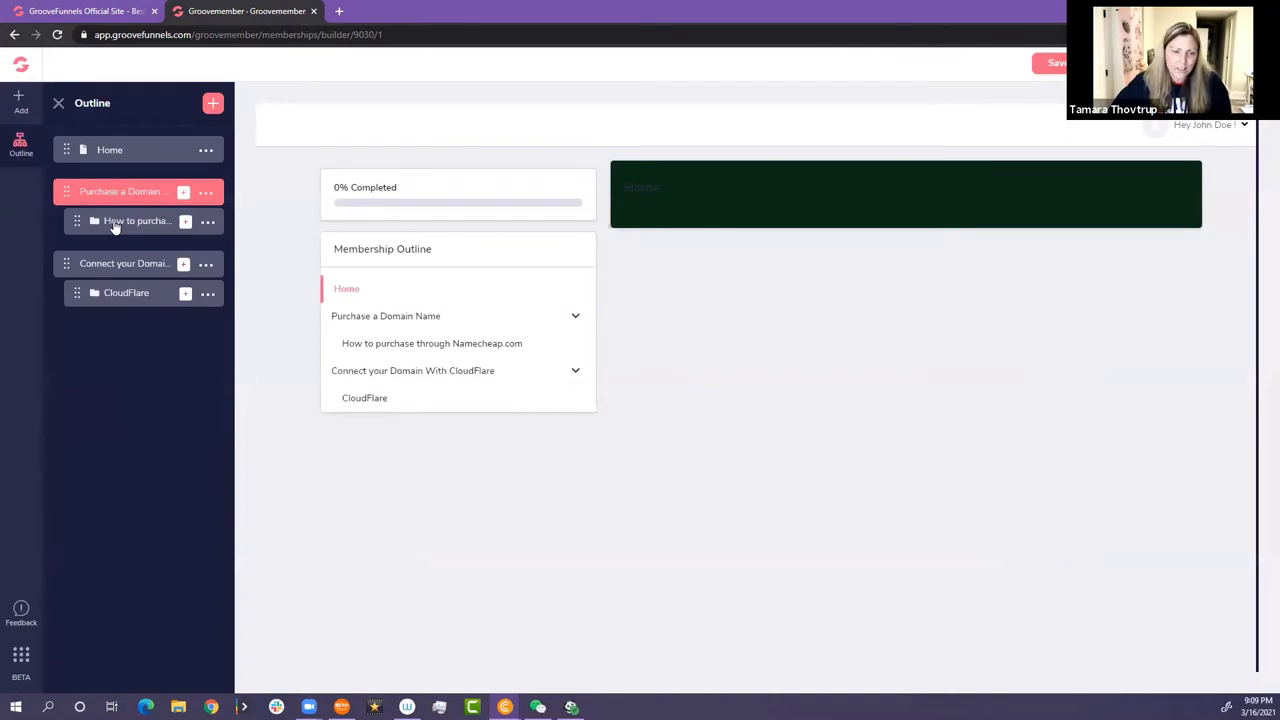
click(115, 227)
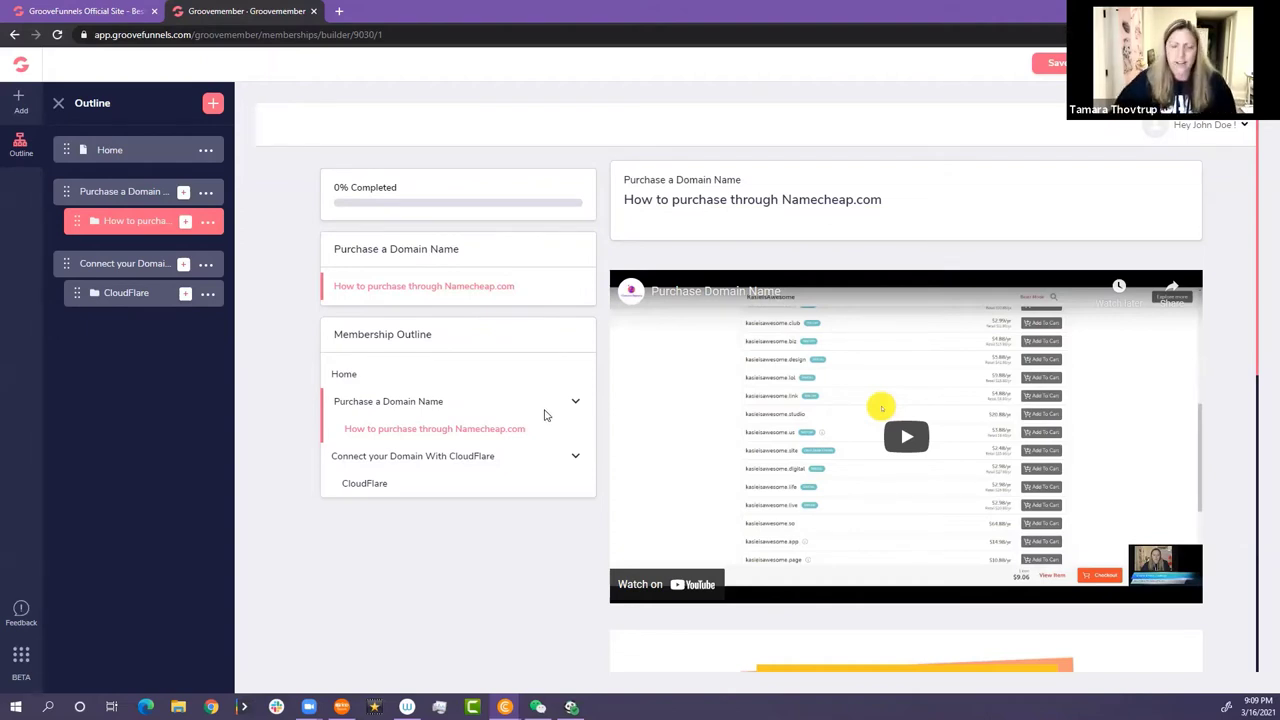
scroll(545, 397, down, 2)
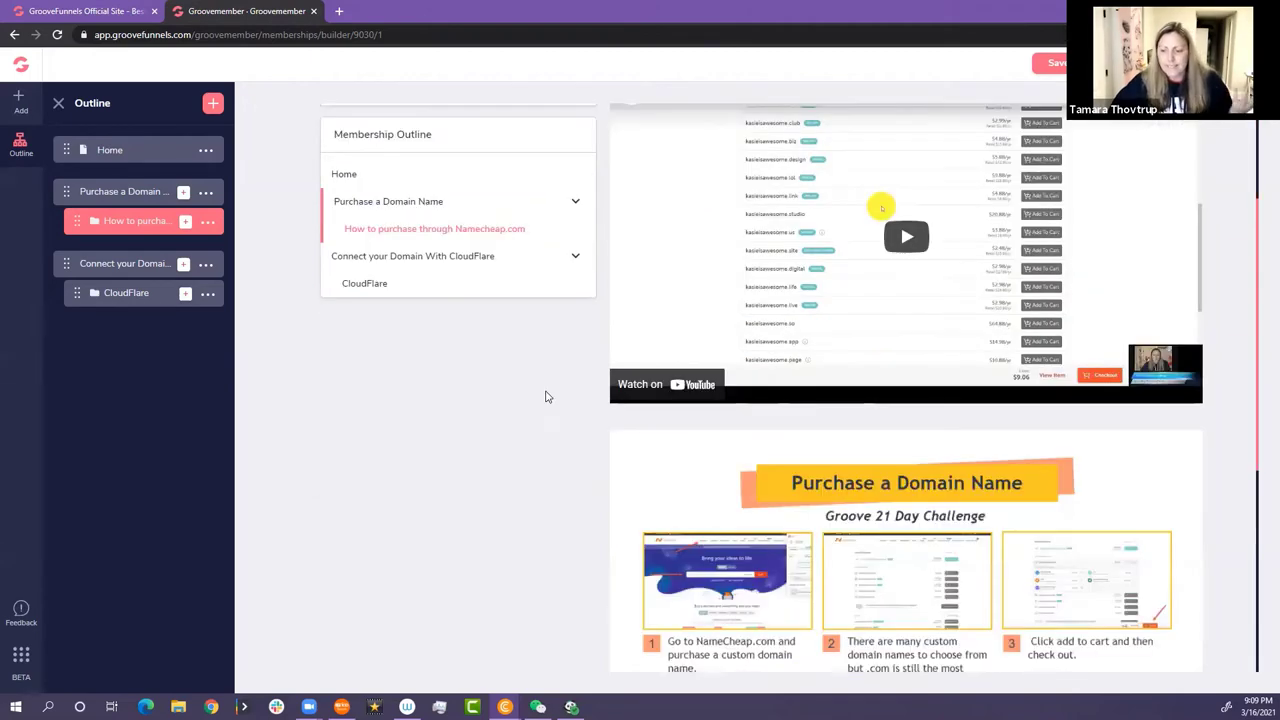
scroll(631, 297, down, 2)
scroll(1000, 310, down, 1)
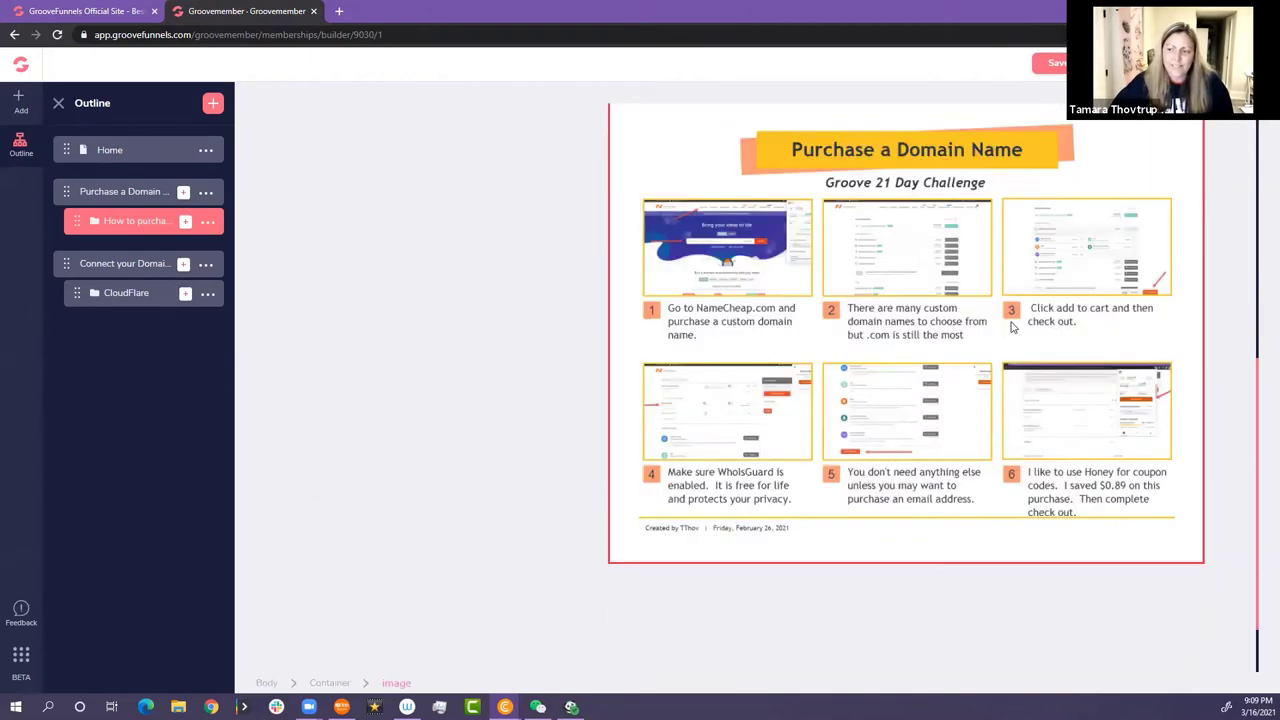
scroll(808, 404, down, 1)
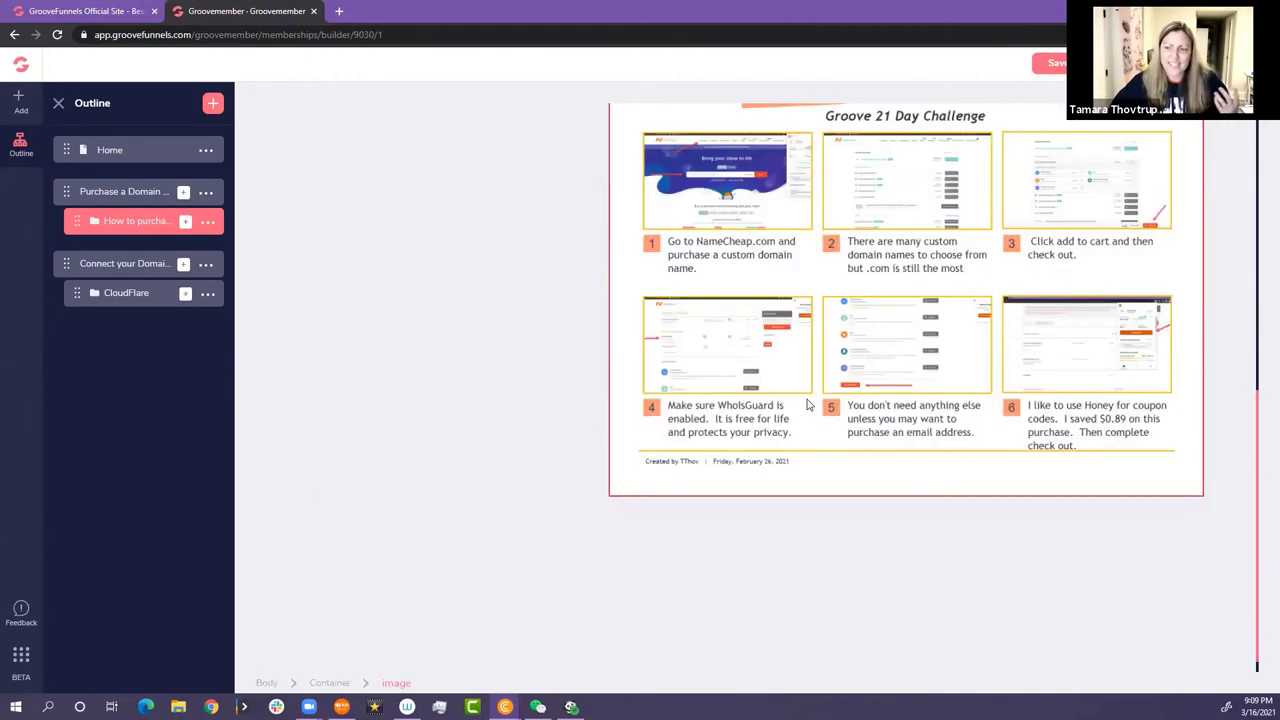
scroll(808, 404, up, 2)
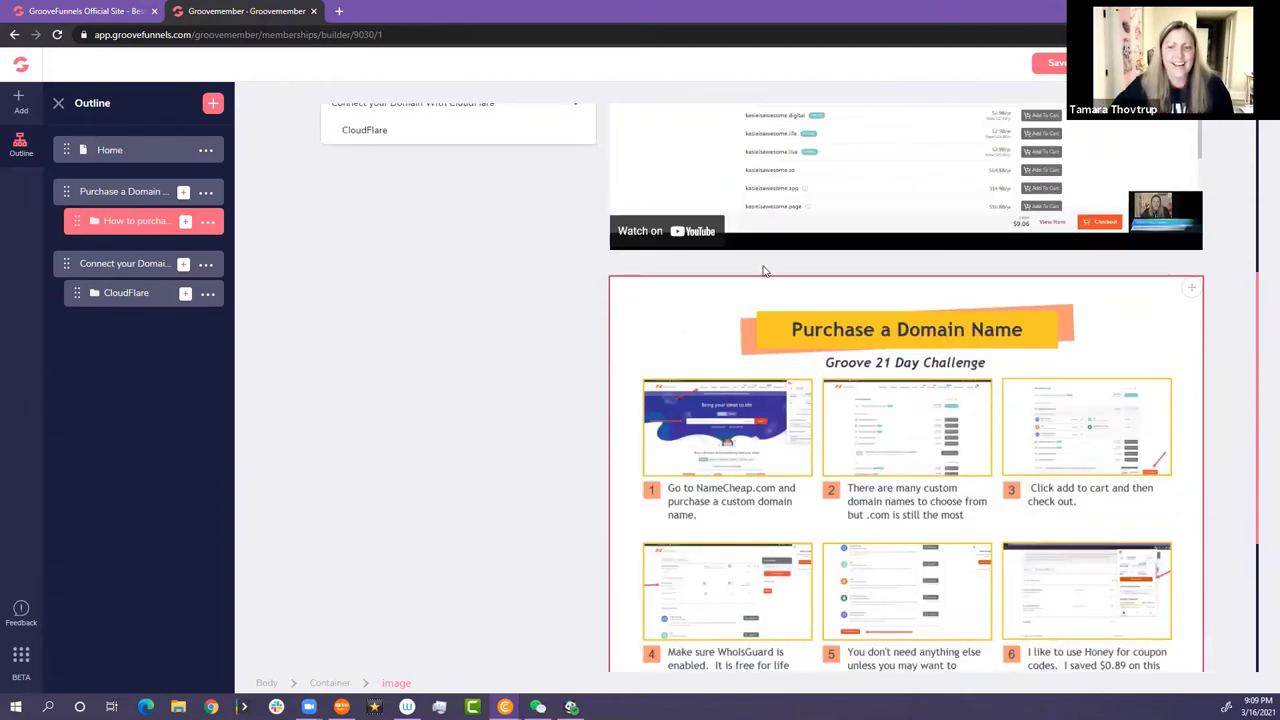
scroll(763, 270, up, 3)
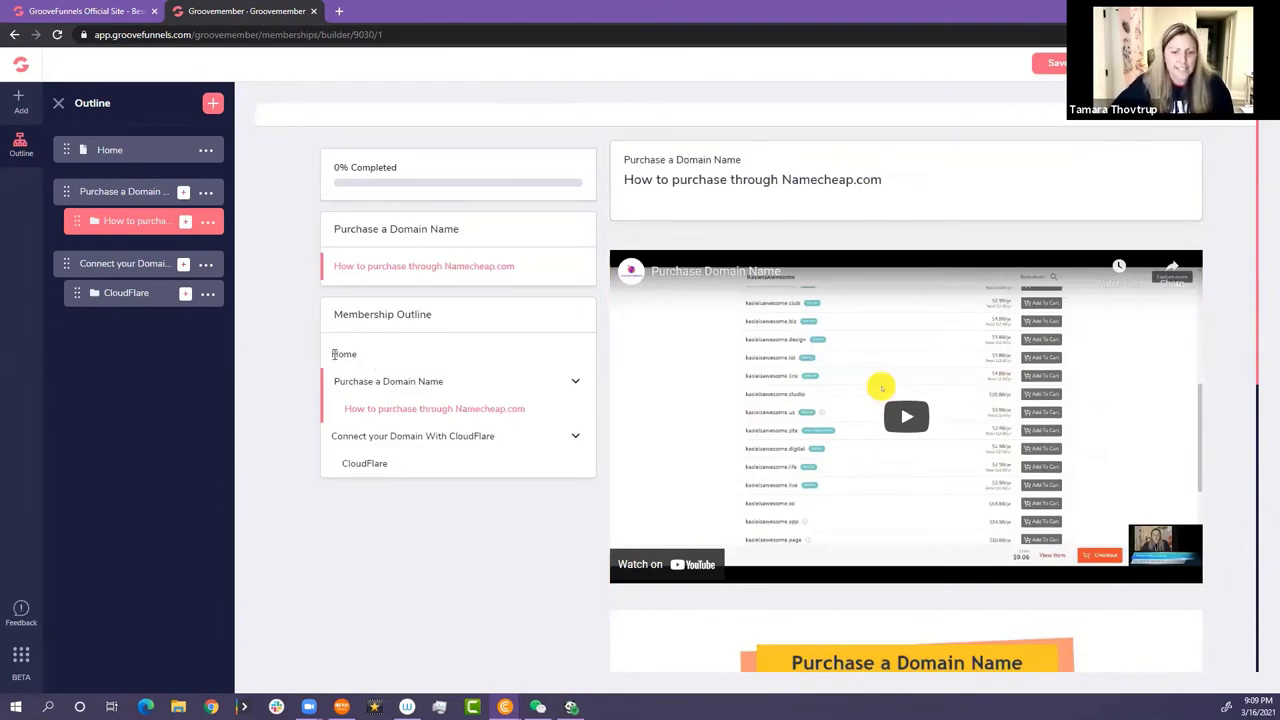
drag(334, 354, 478, 456)
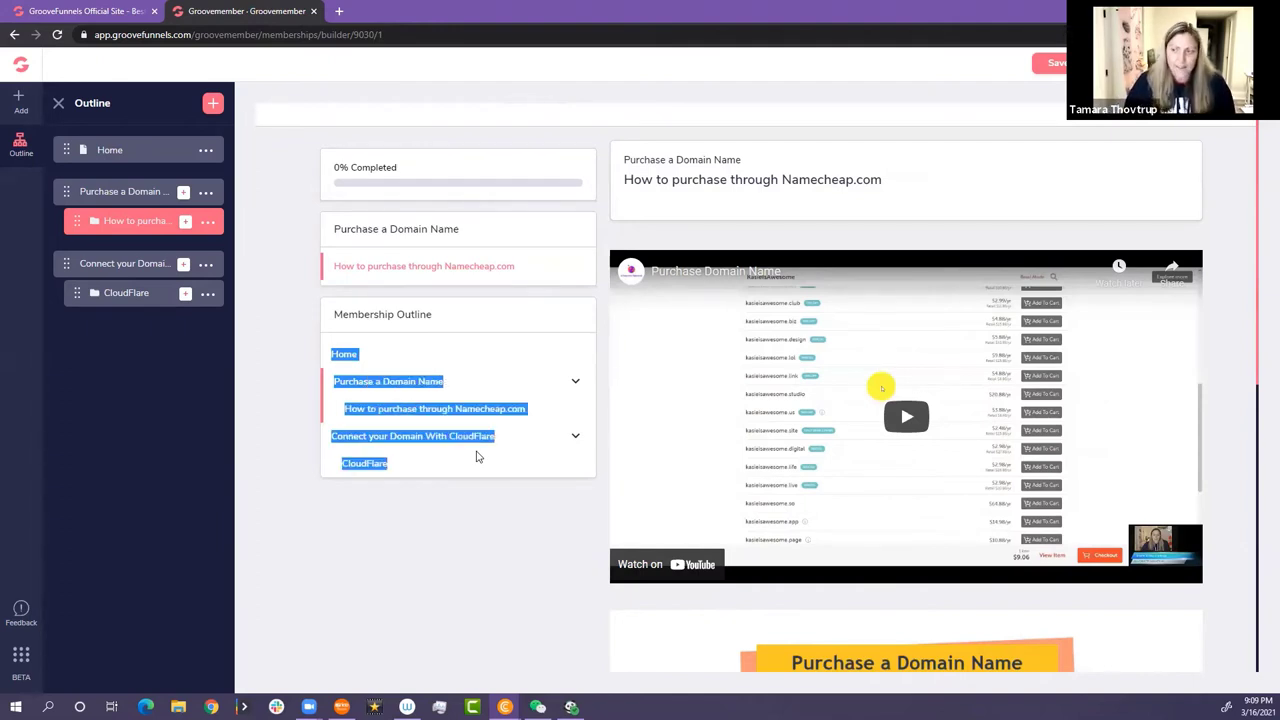
click(28, 80)
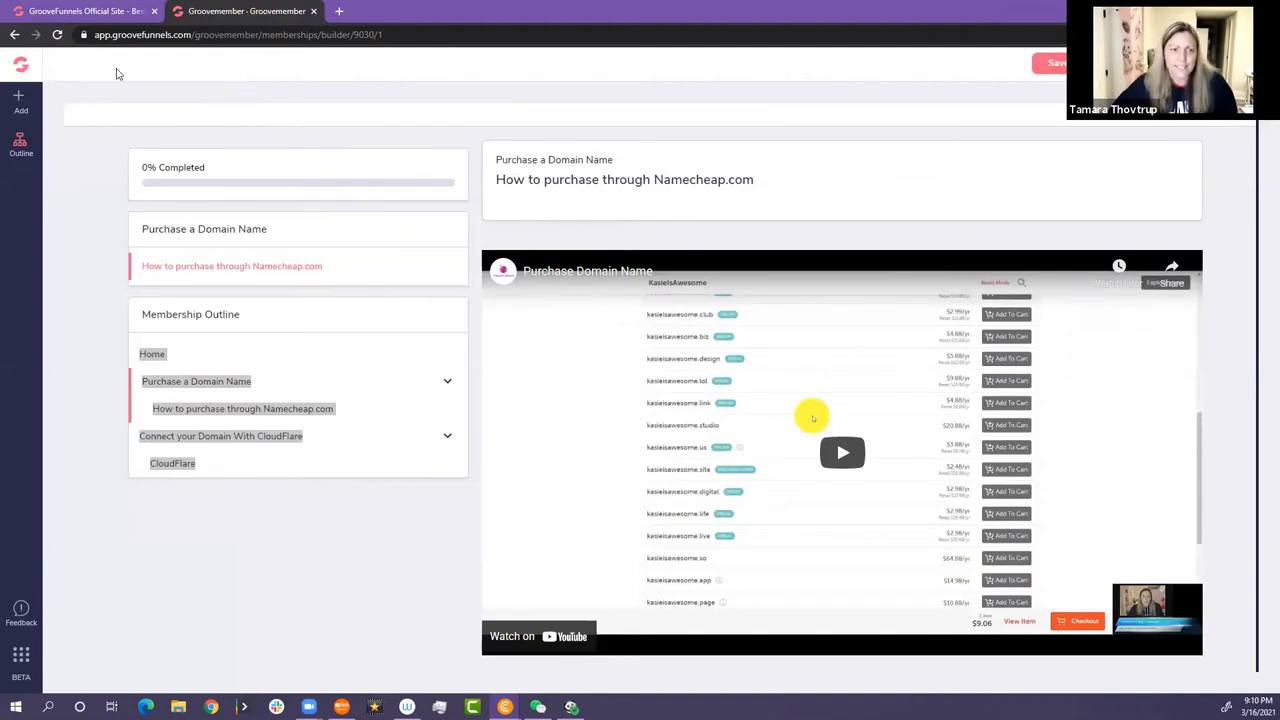
- Leave the builder and open the Groove 21 Day Challenge membership's details for editing from the memberships list
click(14, 34)
click(688, 111)
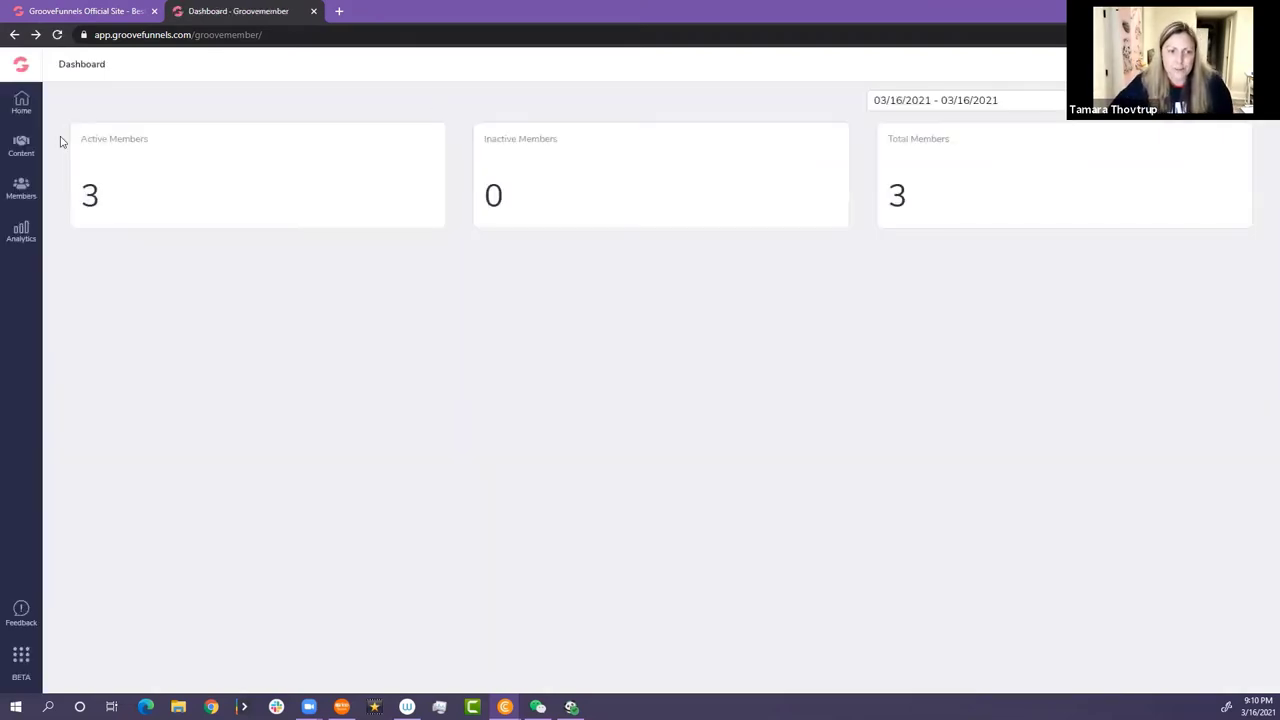
click(21, 148)
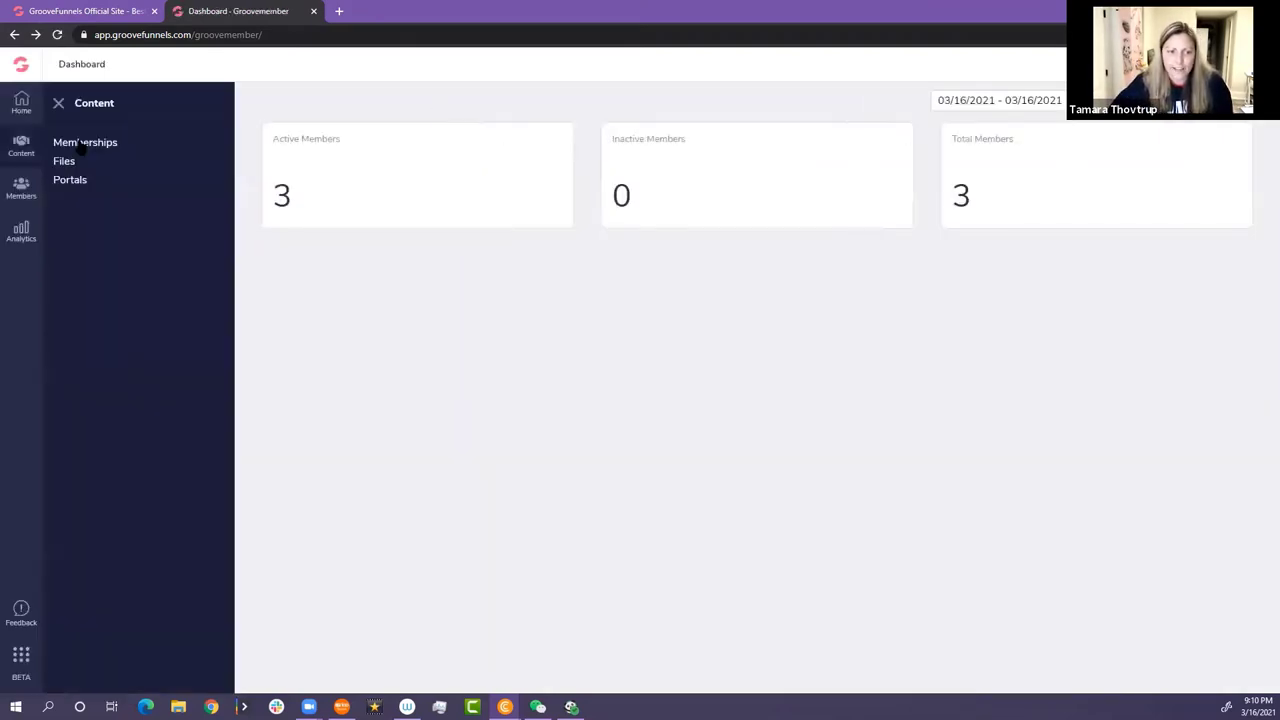
click(81, 147)
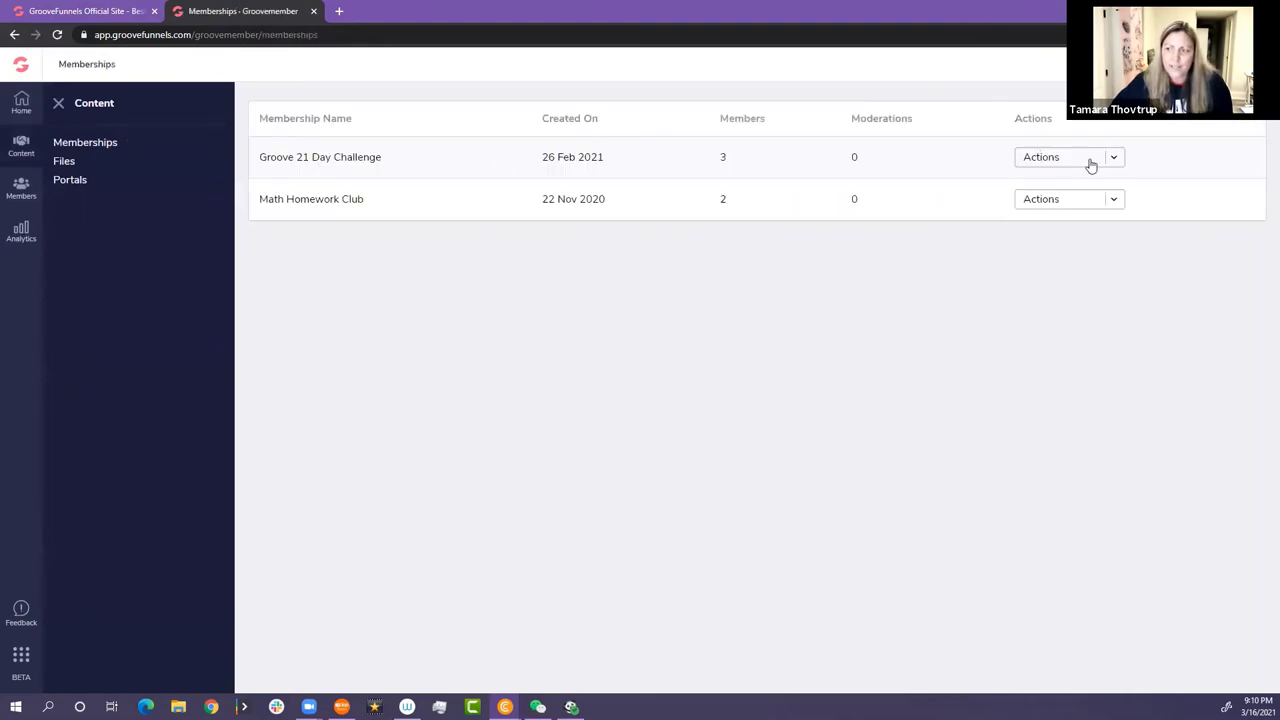
click(1089, 166)
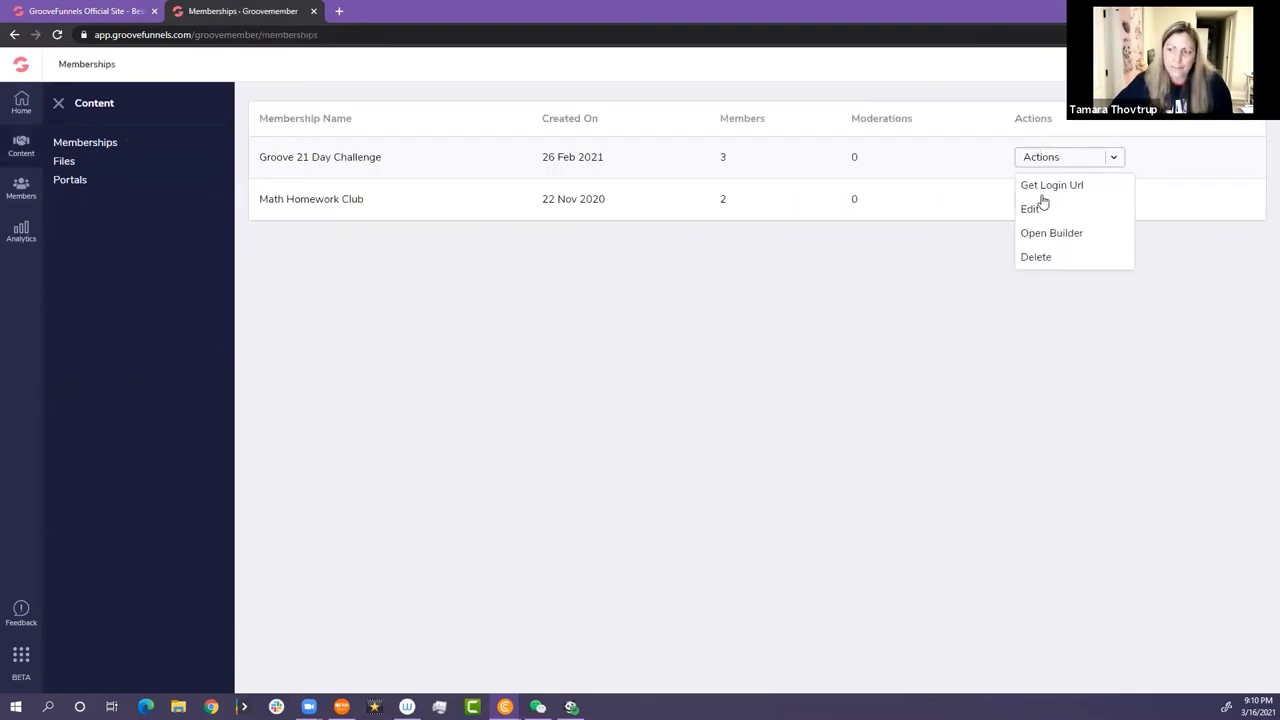
click(1030, 210)
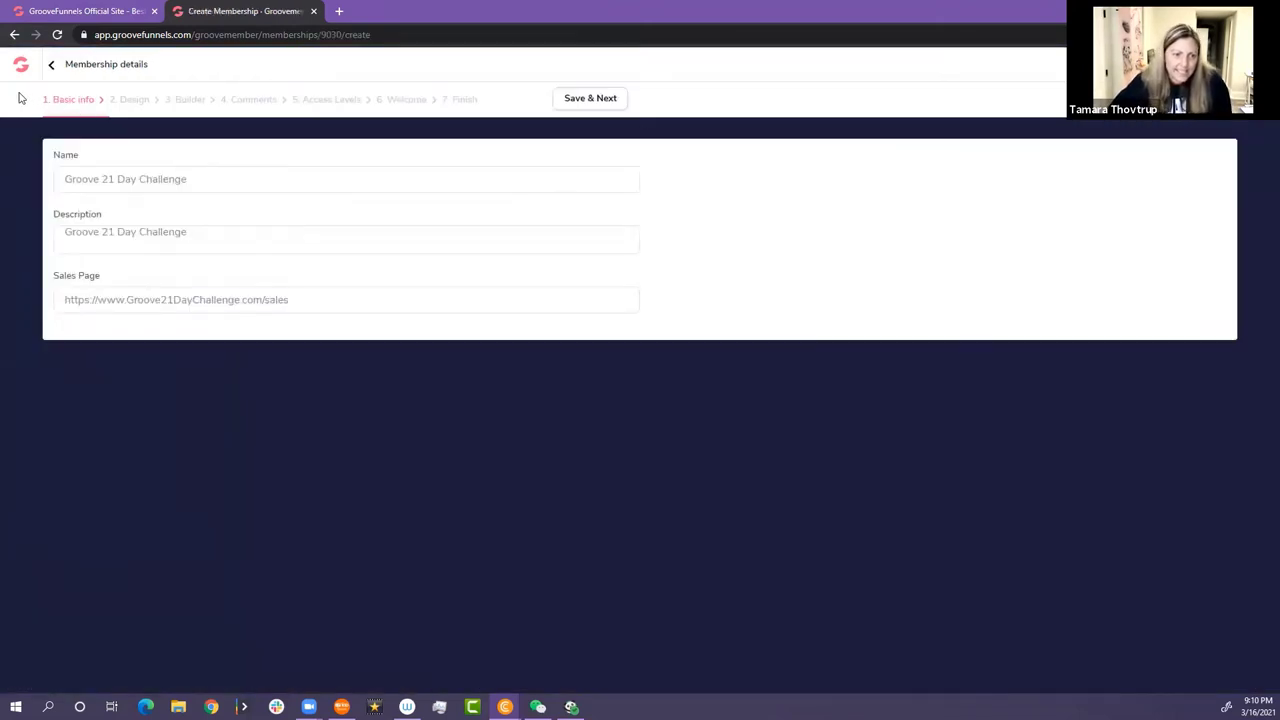
mouse_move(80, 99)
mouse_down()
mouse_move(274, 97)
mouse_move(291, 110)
mouse_move(60, 107)
mouse_up()
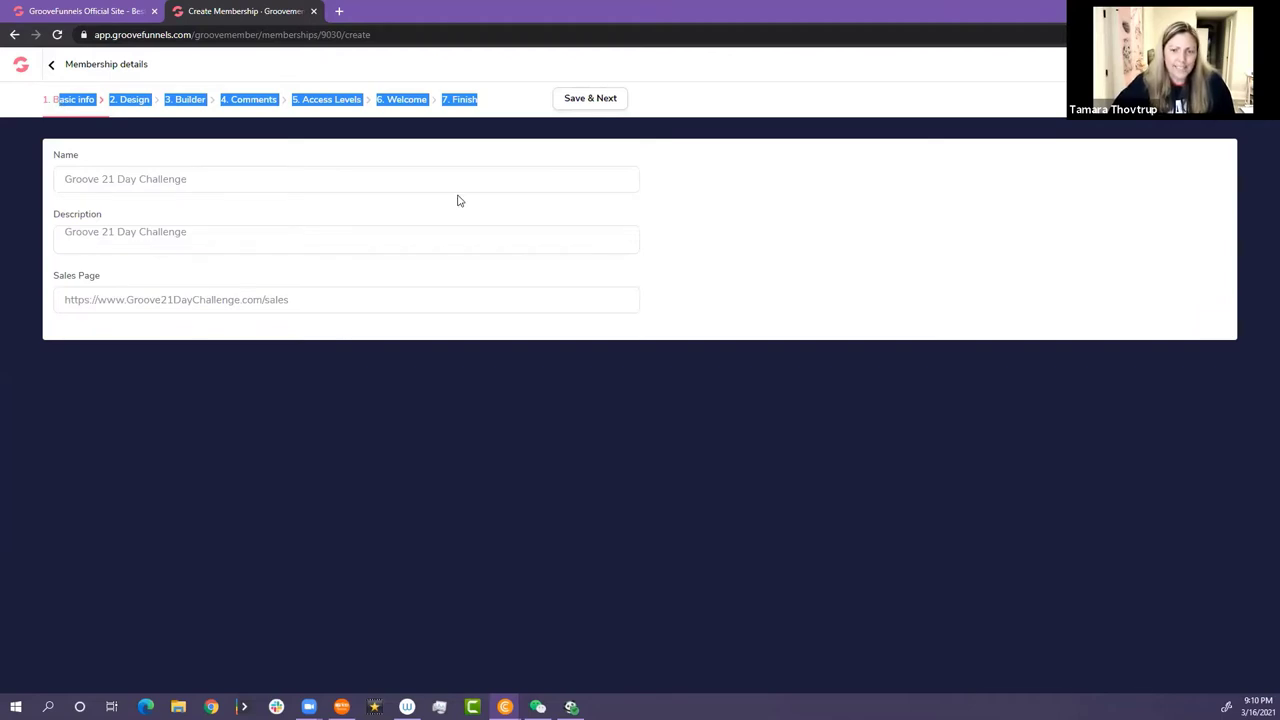
- Save the membership's basic info, assign an instructor in the Design stage and save that choice
click(590, 99)
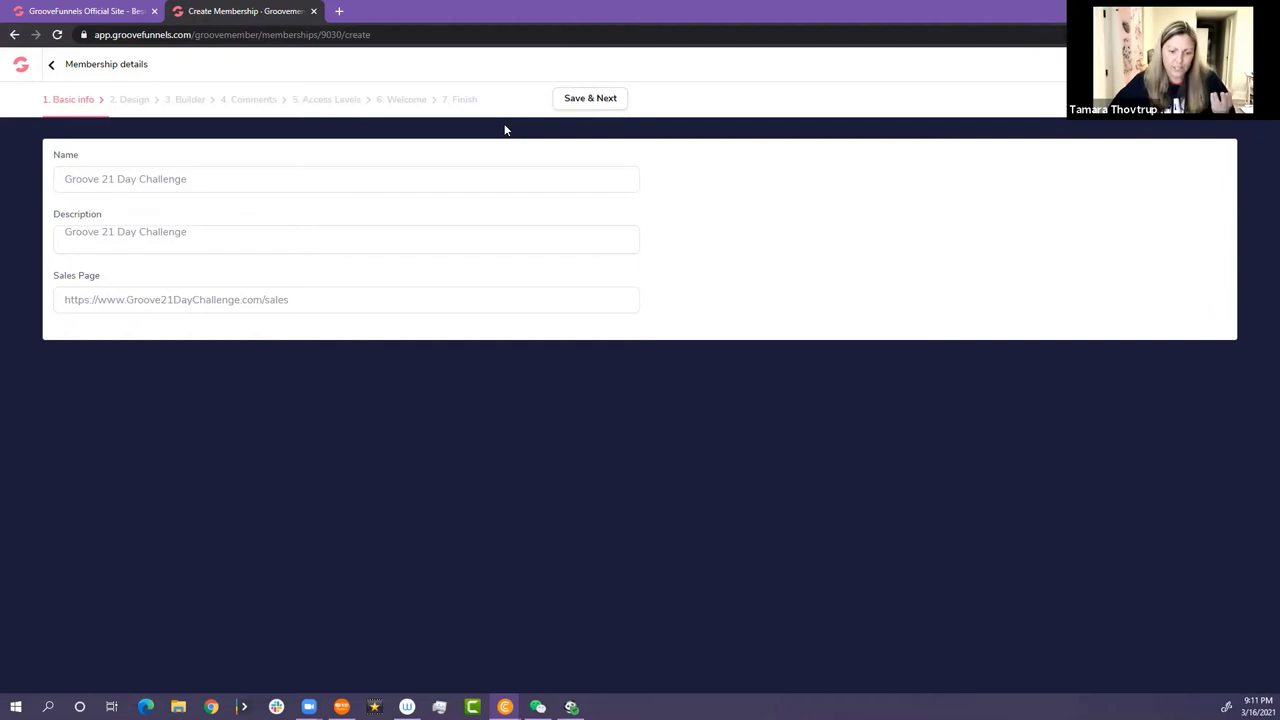
click(590, 98)
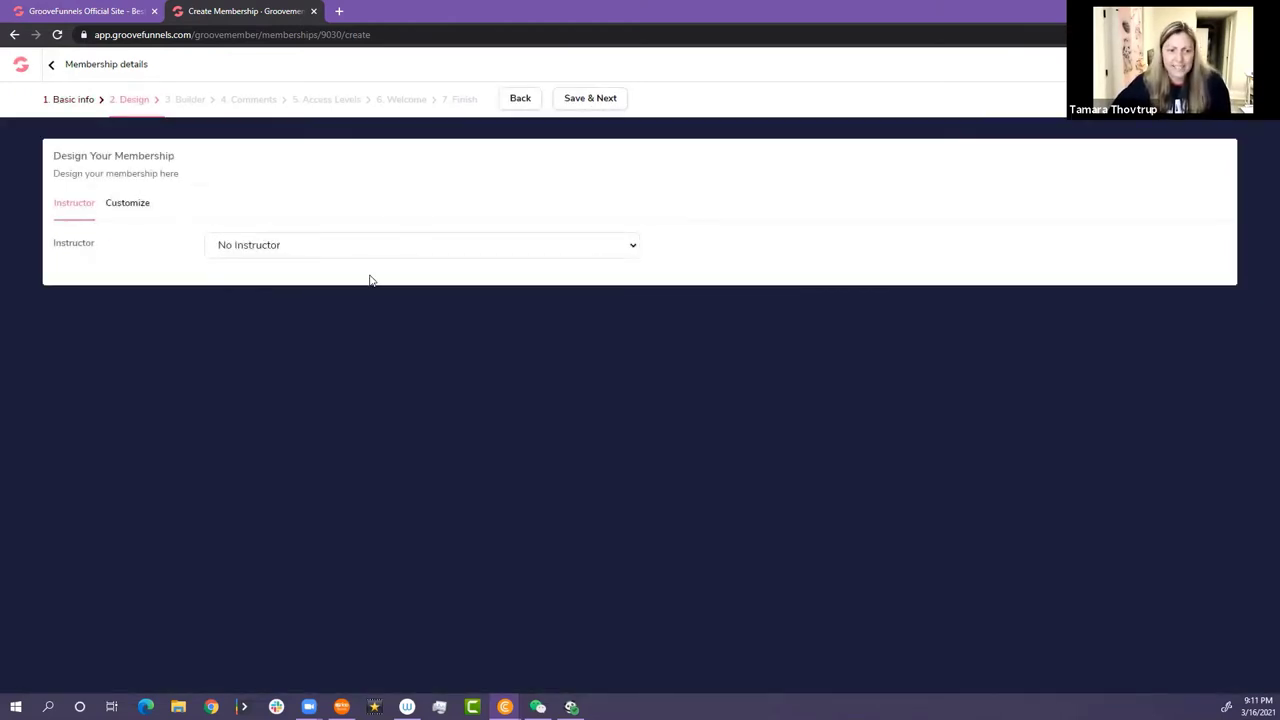
click(361, 309)
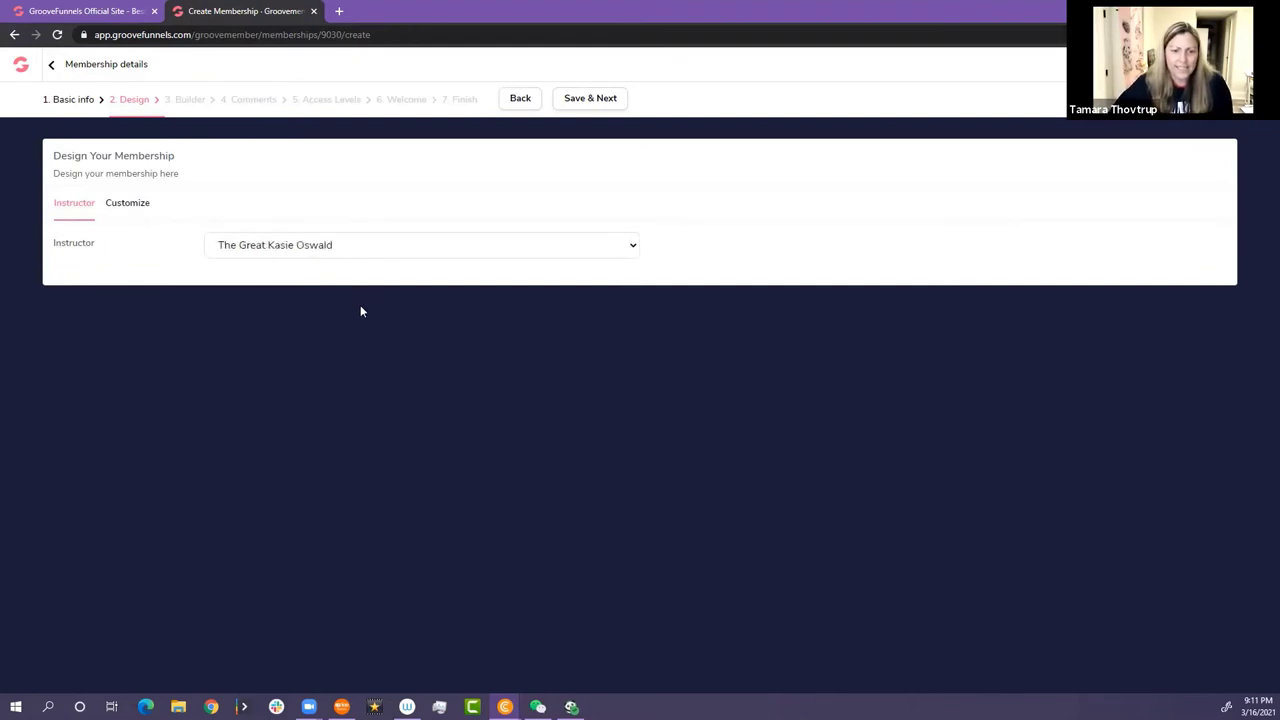
click(581, 101)
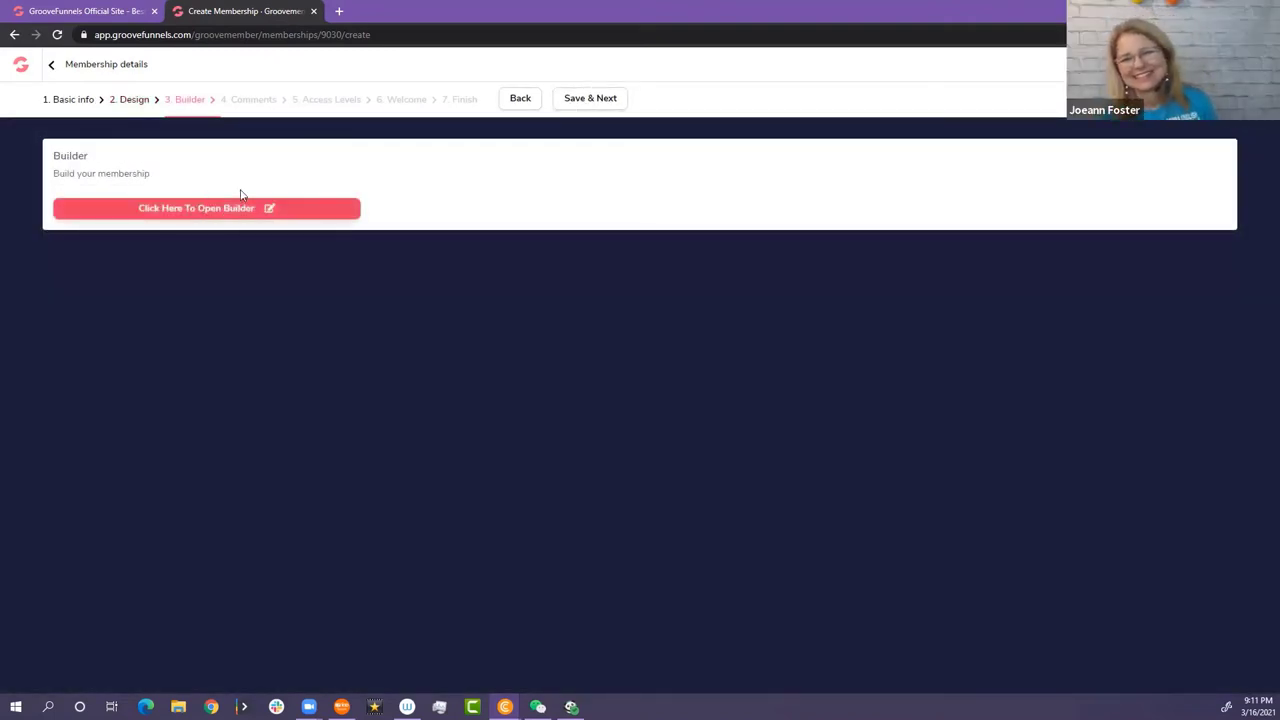
- Go on to the Comments stage and enable comments for the Namecheap.com and CloudFlare lessons, with comments off for Home
click(574, 104)
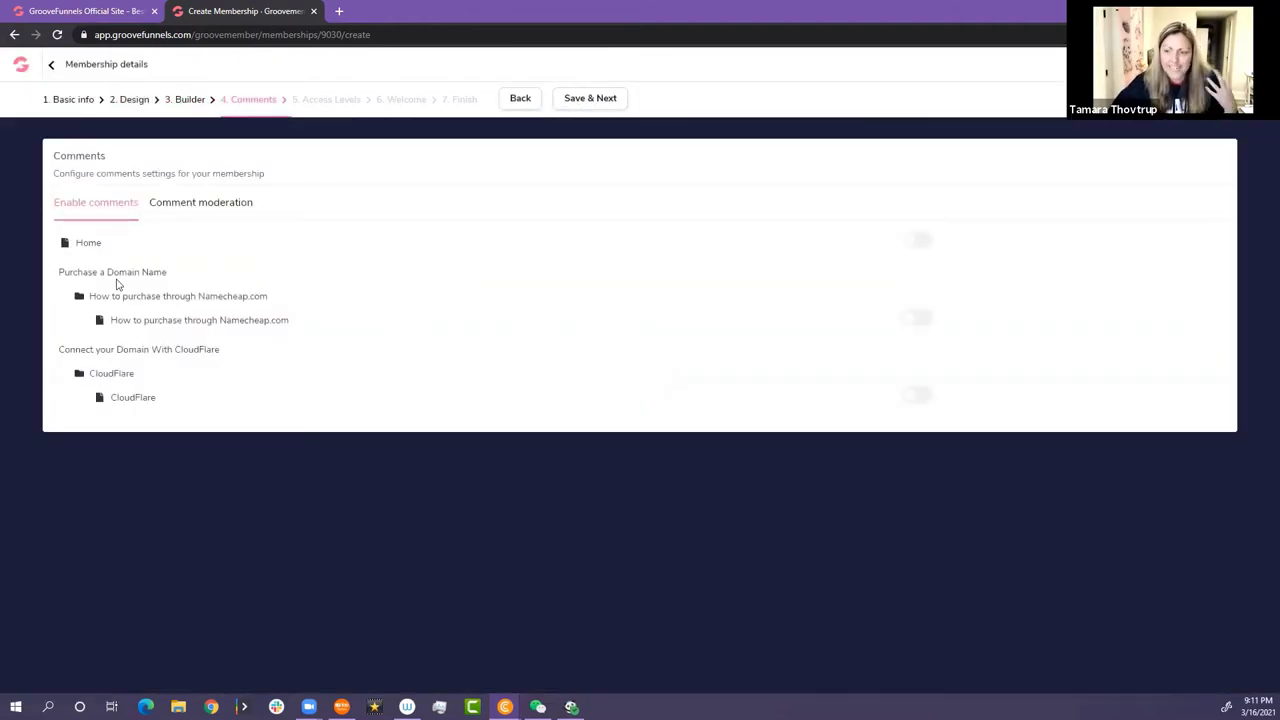
click(919, 243)
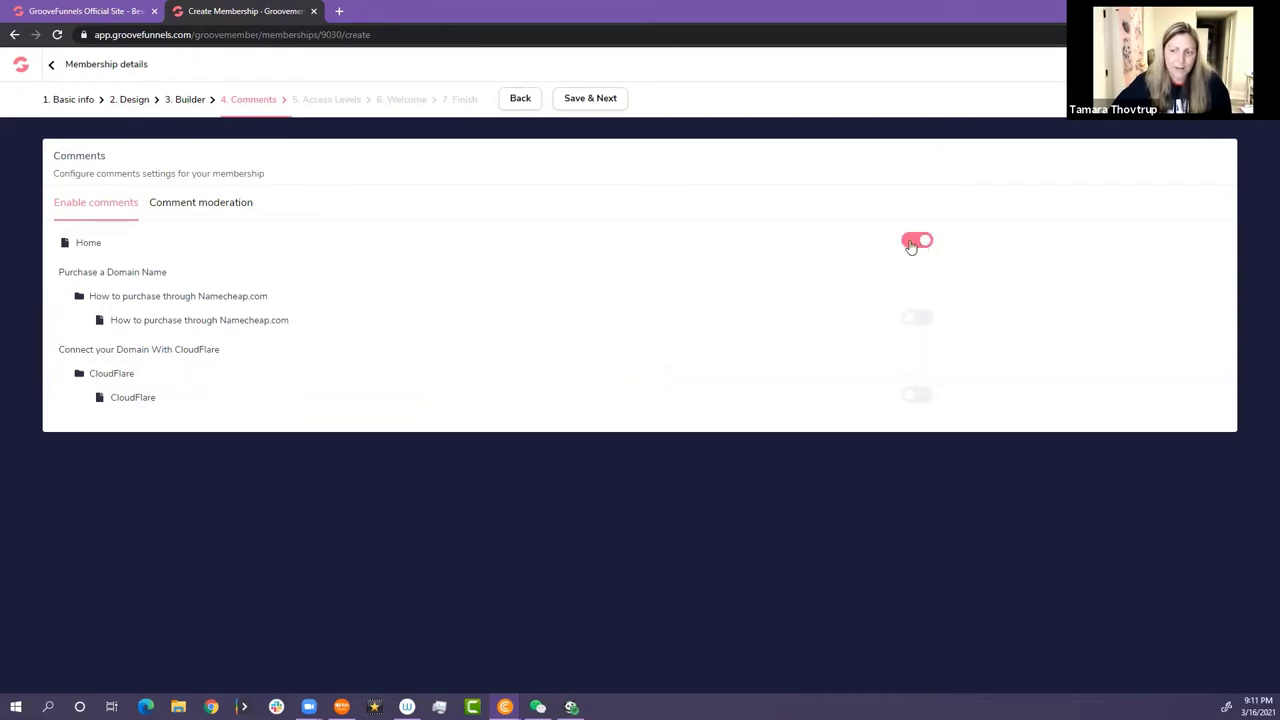
click(918, 318)
click(919, 397)
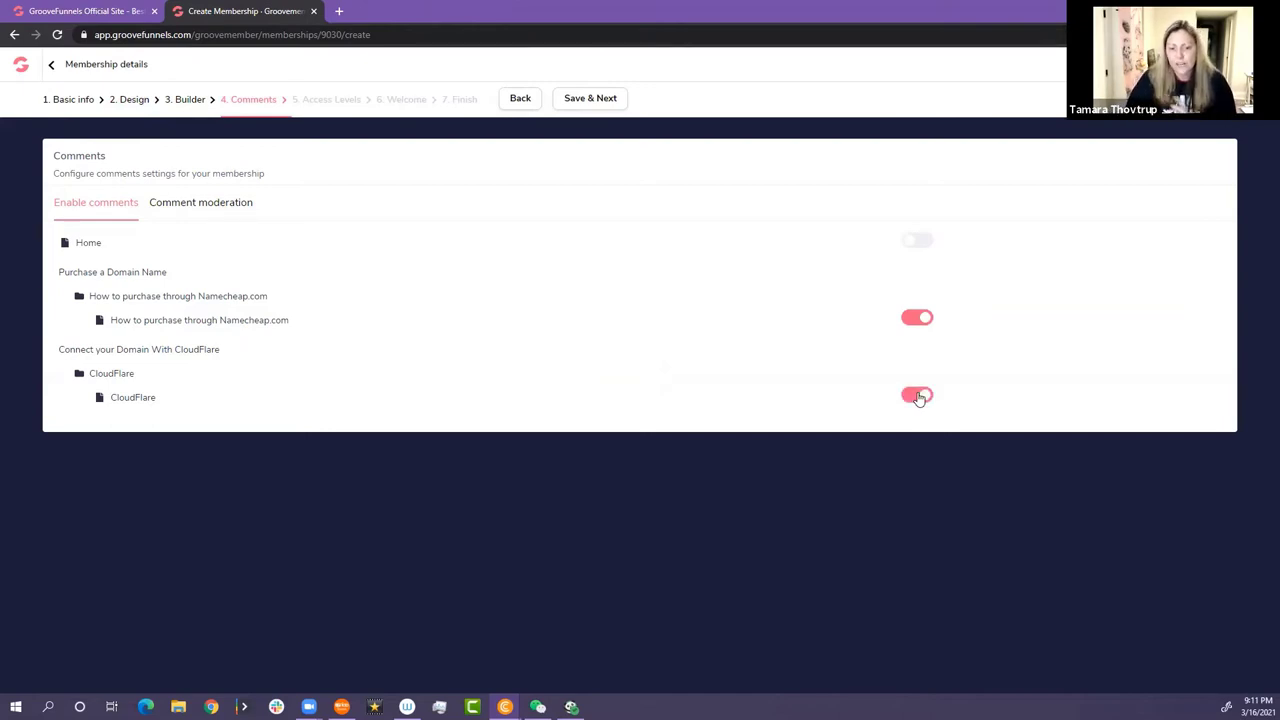
- Set comment moderation to "Auto-approve all comments" and save the Comments stage
click(241, 204)
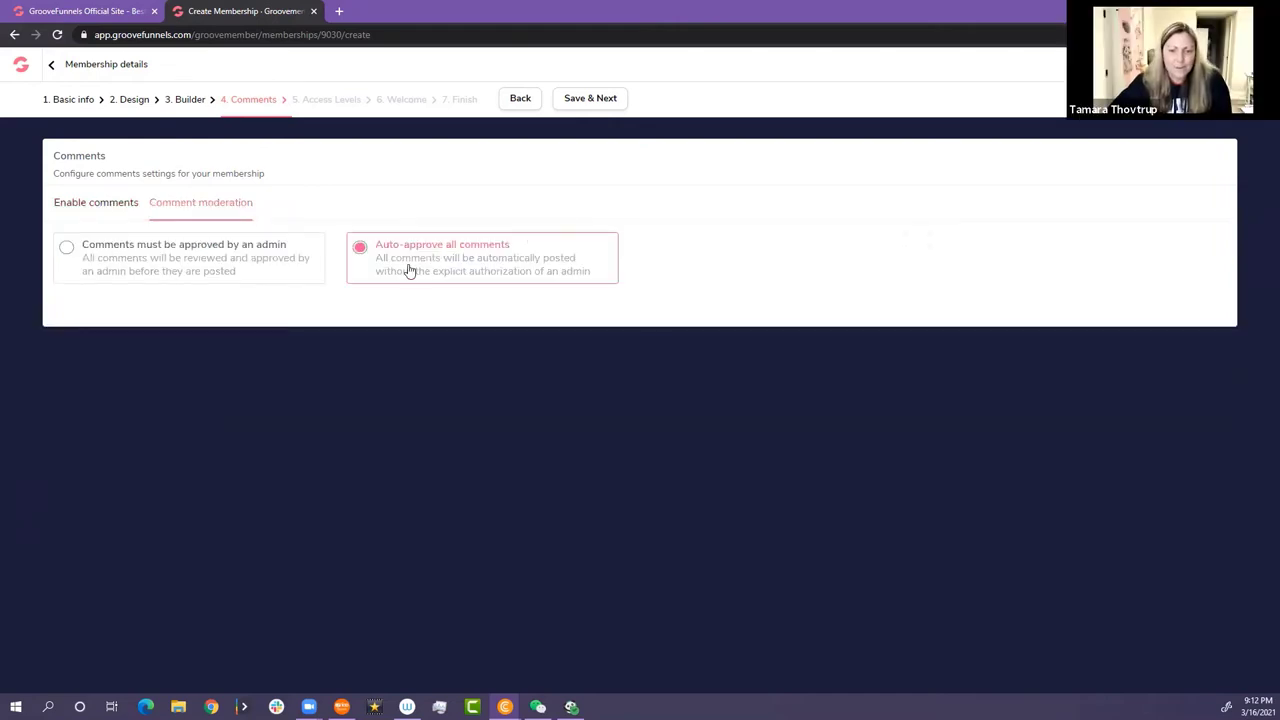
click(211, 264)
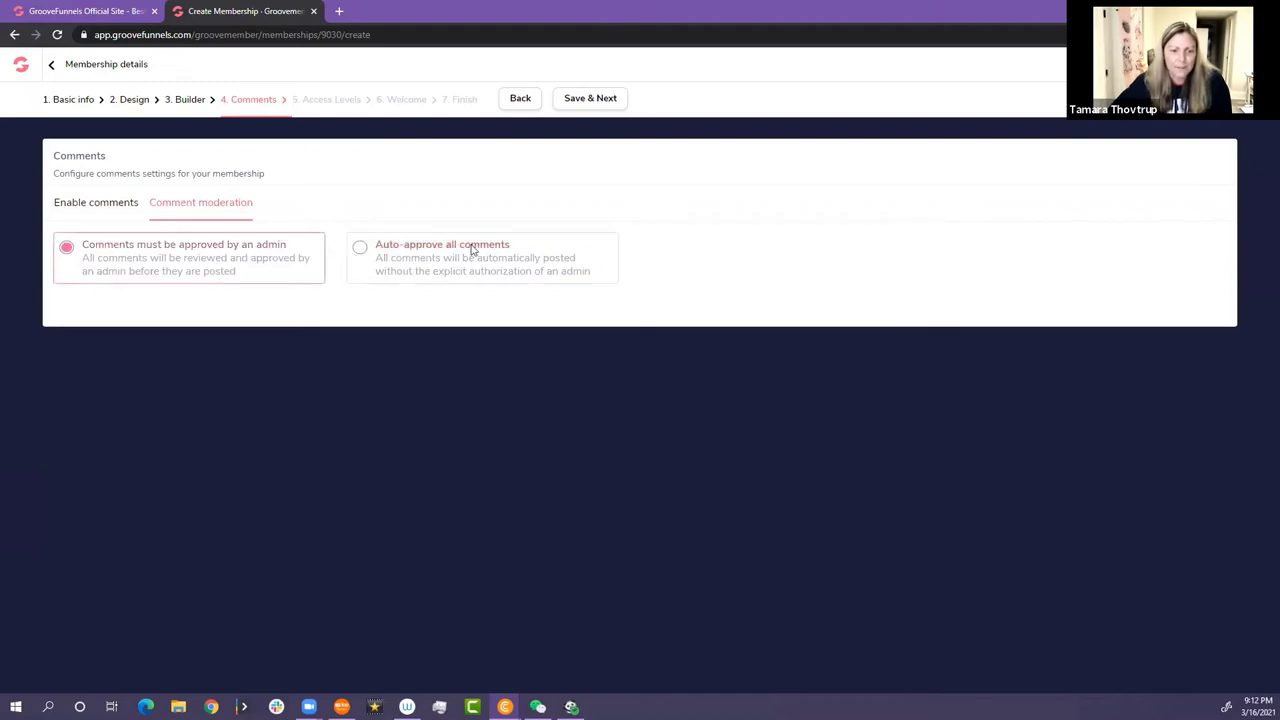
click(448, 252)
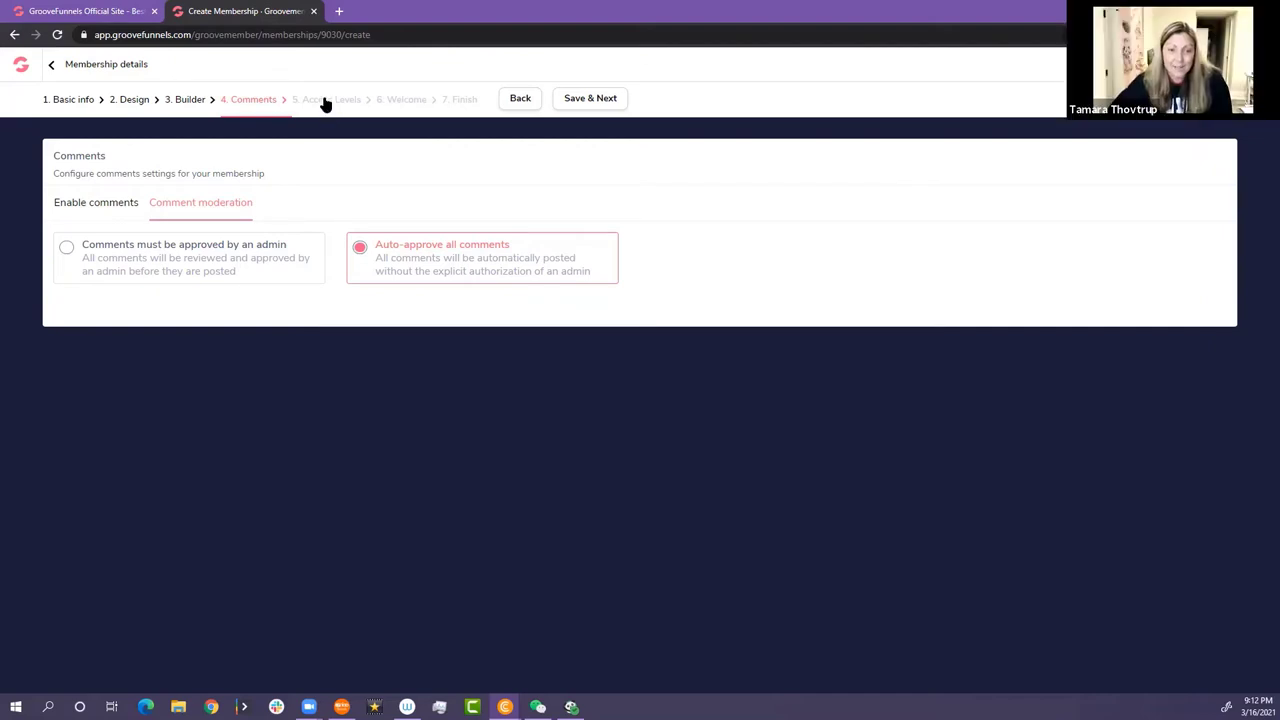
click(574, 98)
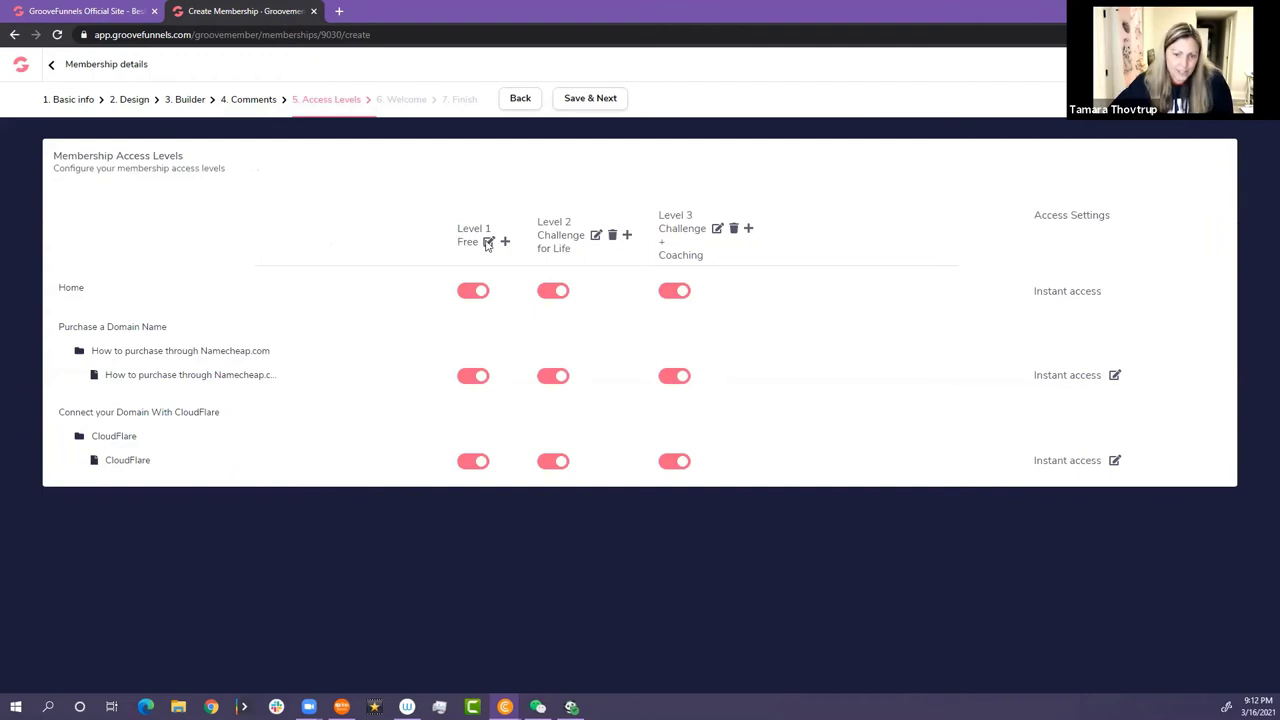
- Turn off Level 1 Free access to the Namecheap.com and CloudFlare lessons, and Level 2 access to the Namecheap.com lesson
double_click(535, 236)
click(538, 237)
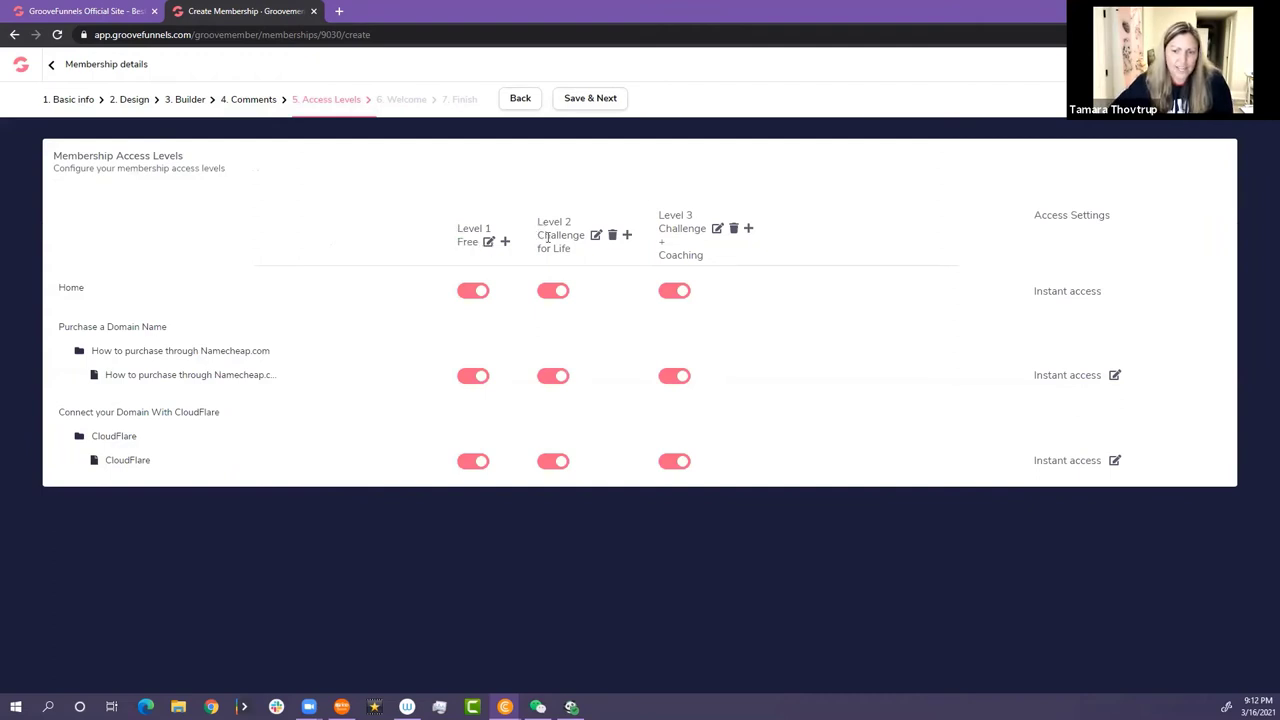
triple_click(575, 250)
click(668, 250)
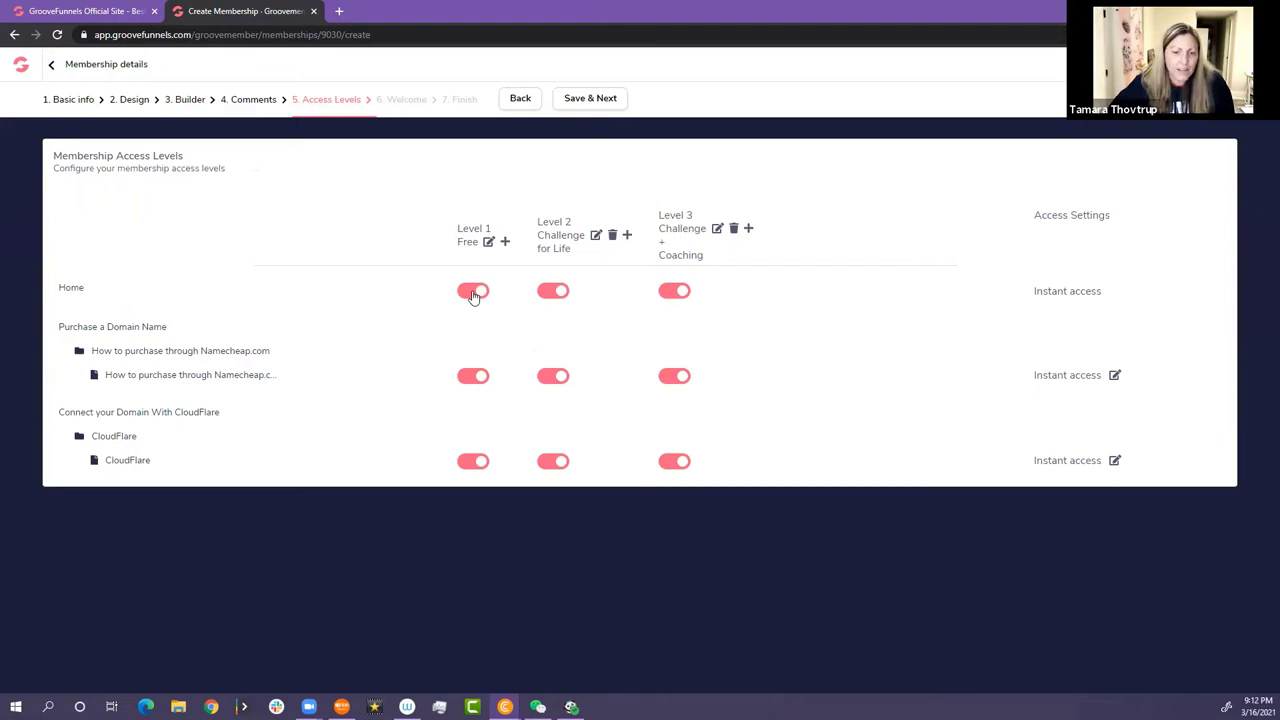
click(470, 377)
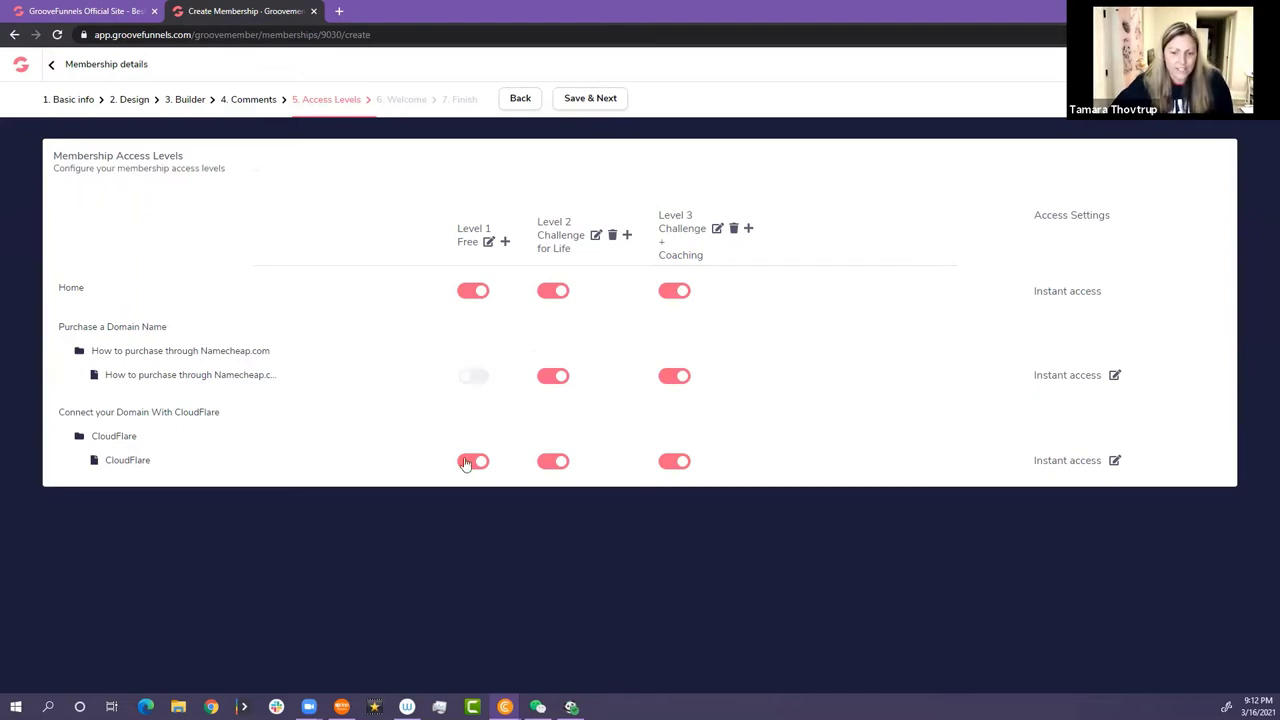
click(469, 461)
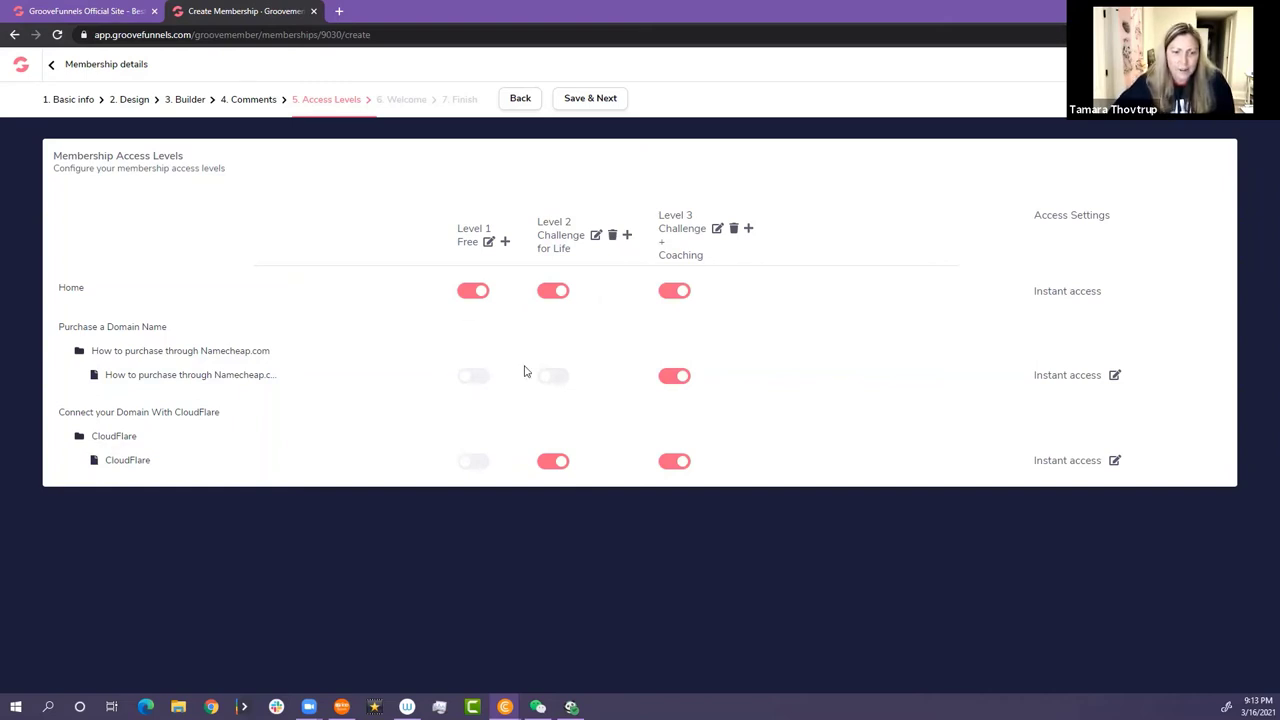
- Turn access to the Namecheap.com and CloudFlare lessons back on for all three membership levels
click(567, 380)
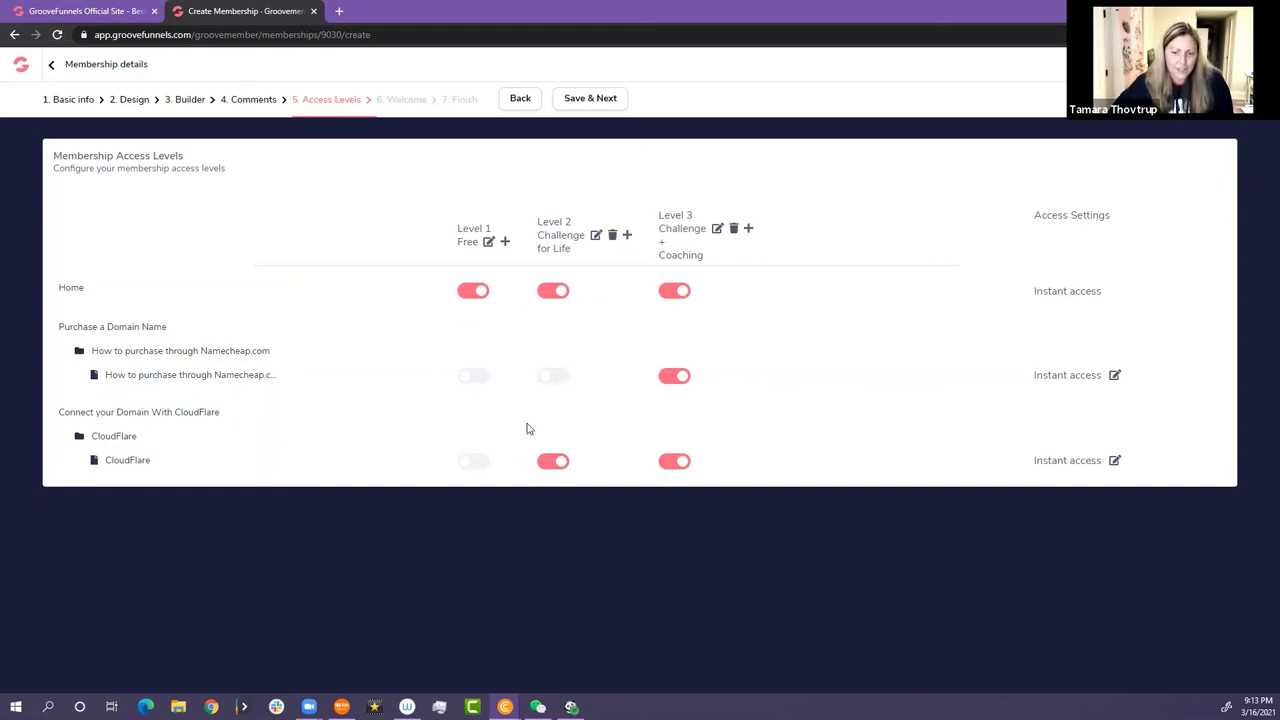
click(474, 462)
click(474, 375)
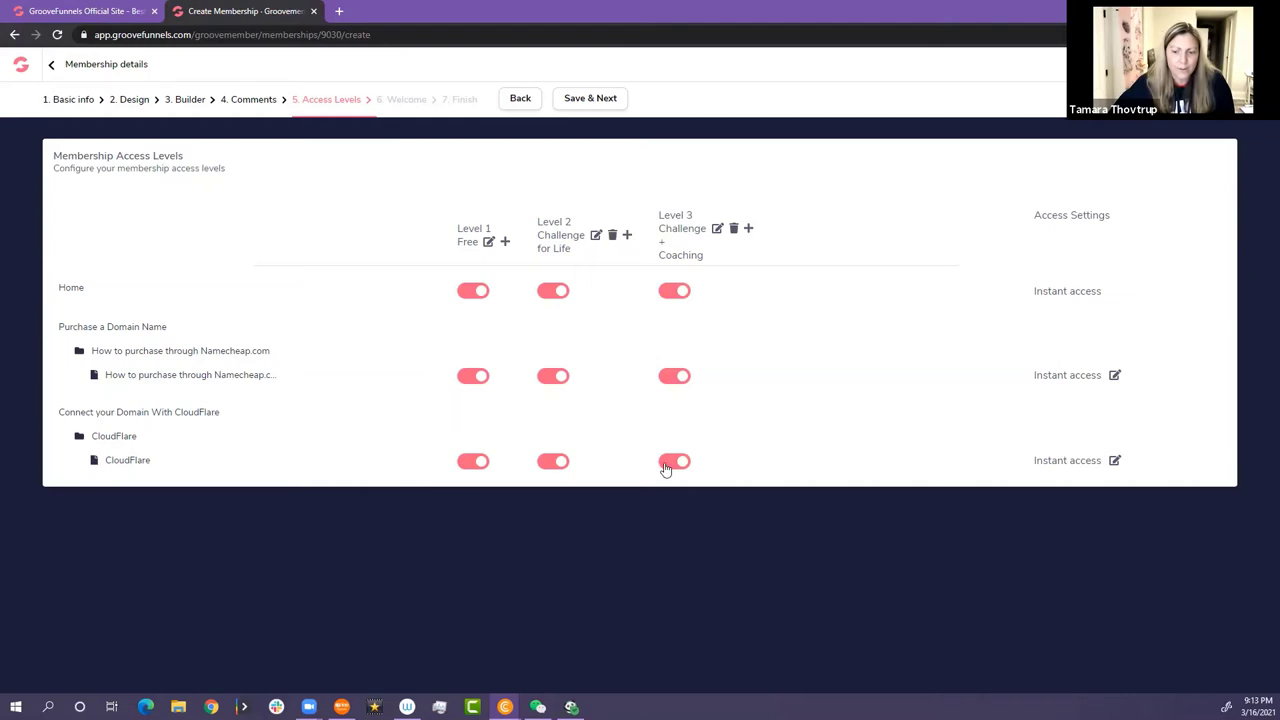
click(669, 375)
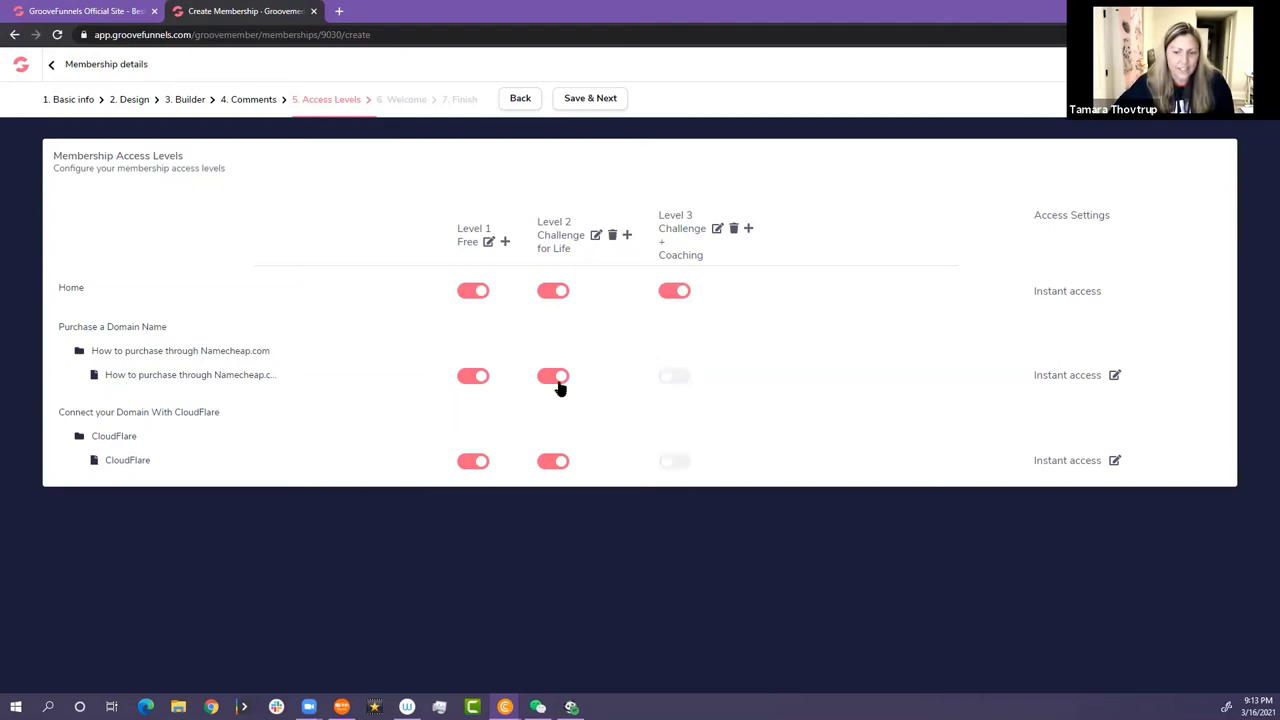
click(668, 462)
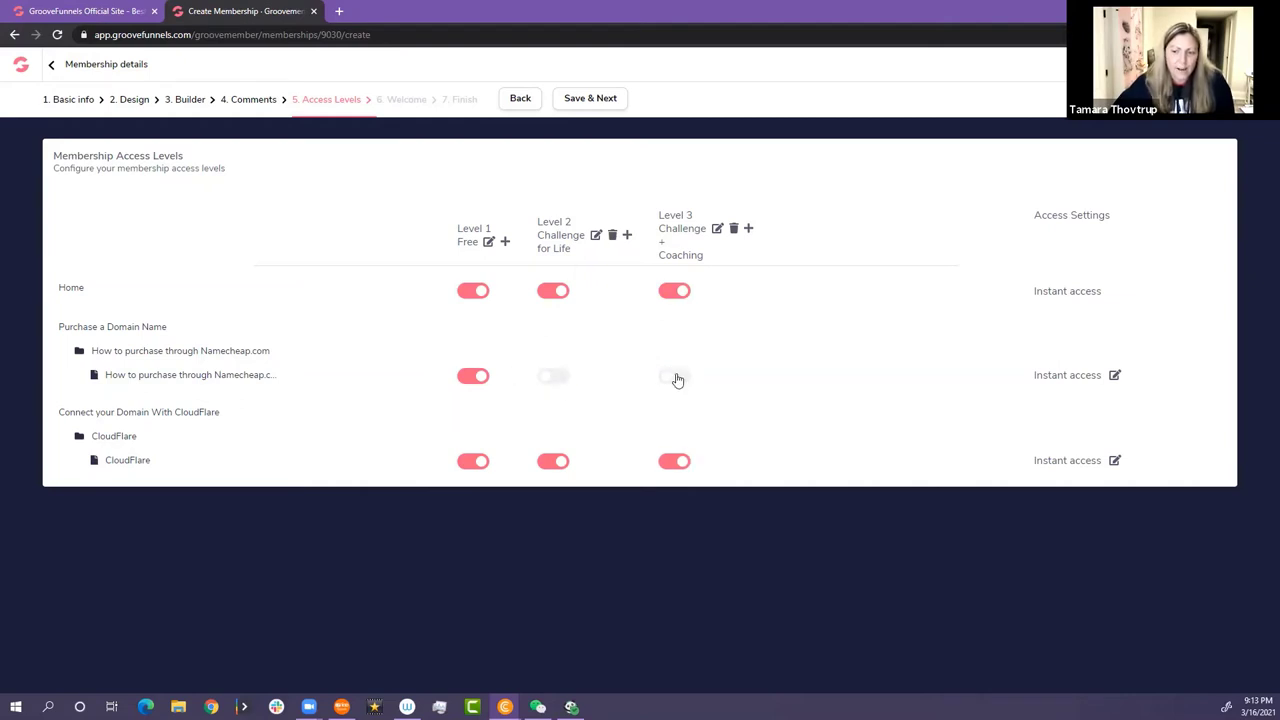
click(560, 380)
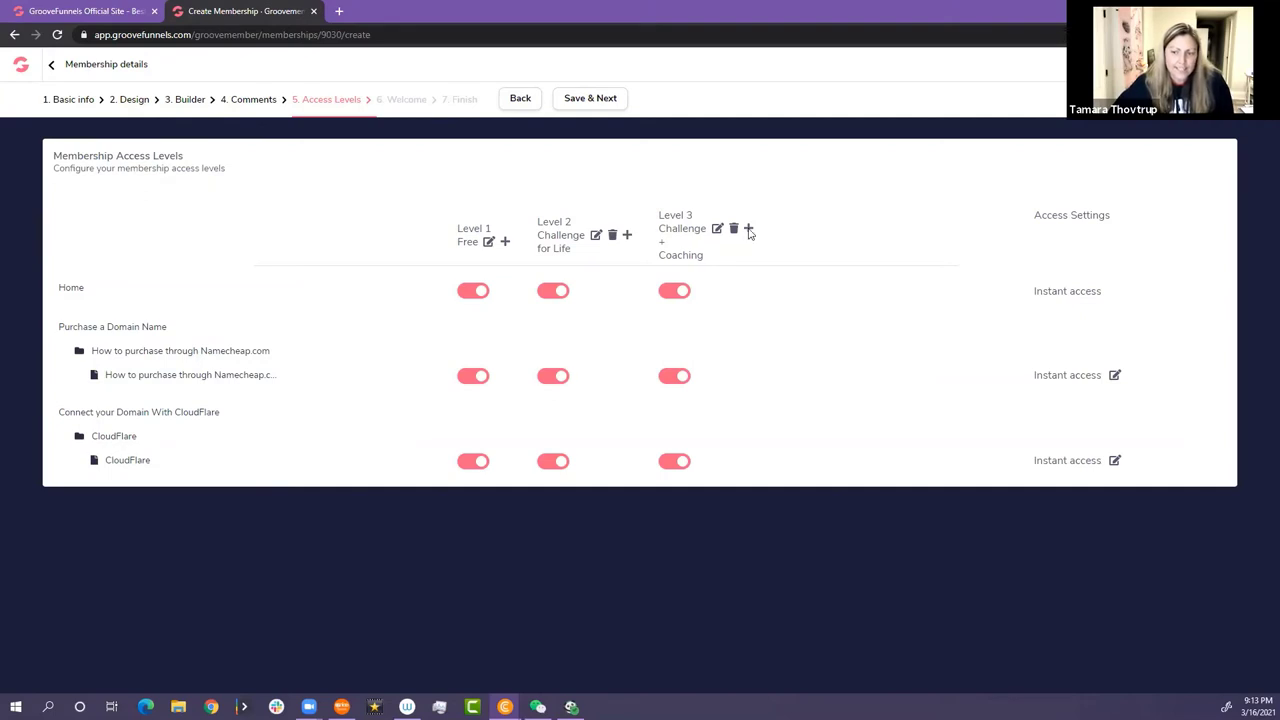
click(749, 229)
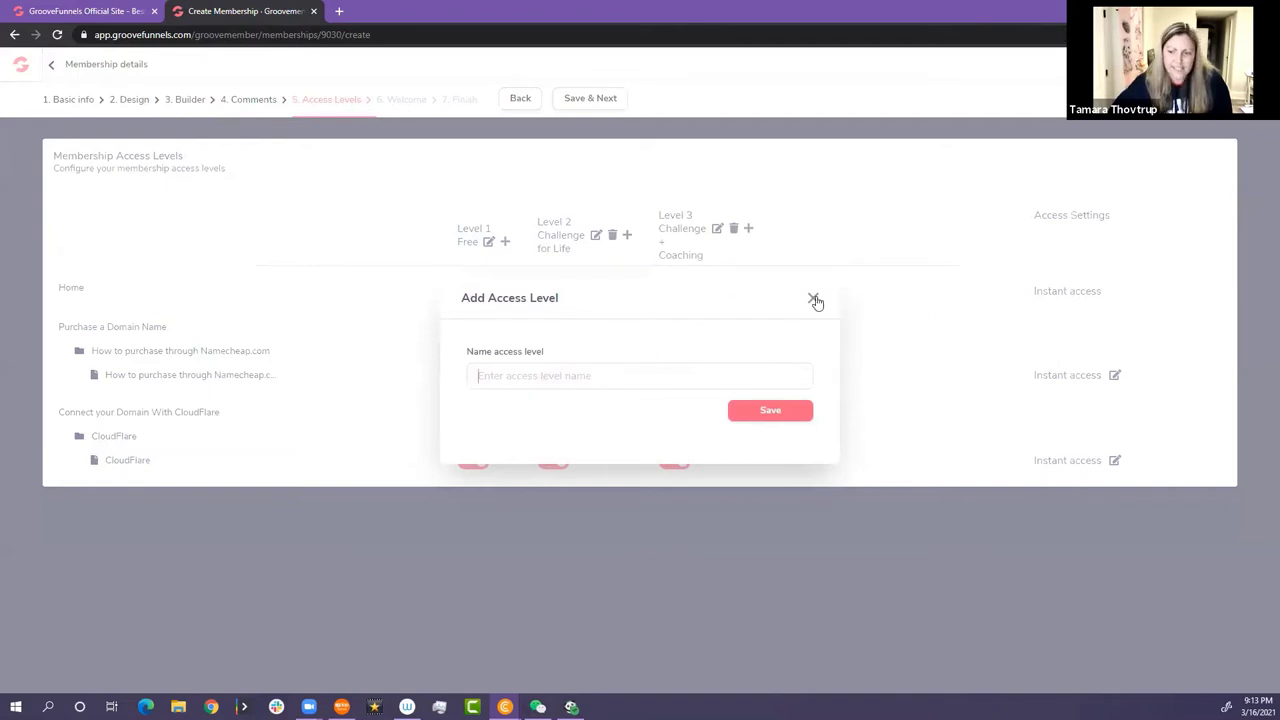
click(761, 275)
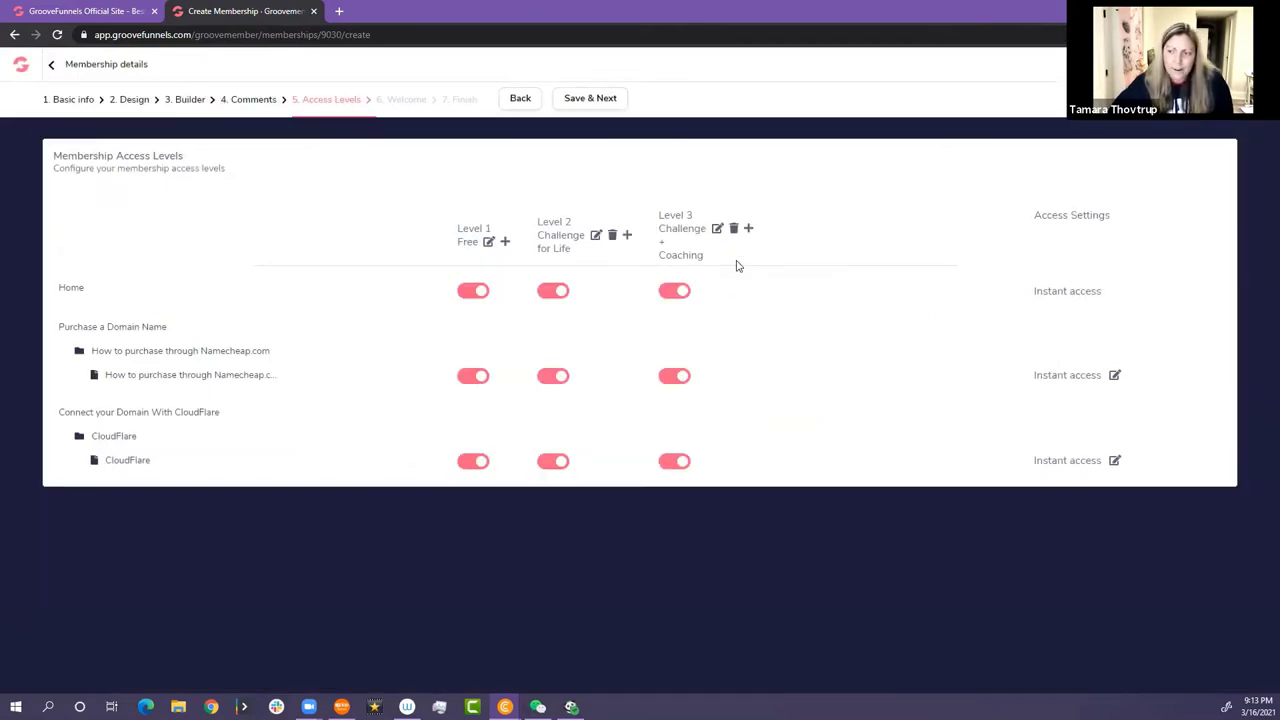
- Try the drip feed and instant unlock options for the Namecheap.com lesson, and set it to Access From A Specific Date
click(1115, 376)
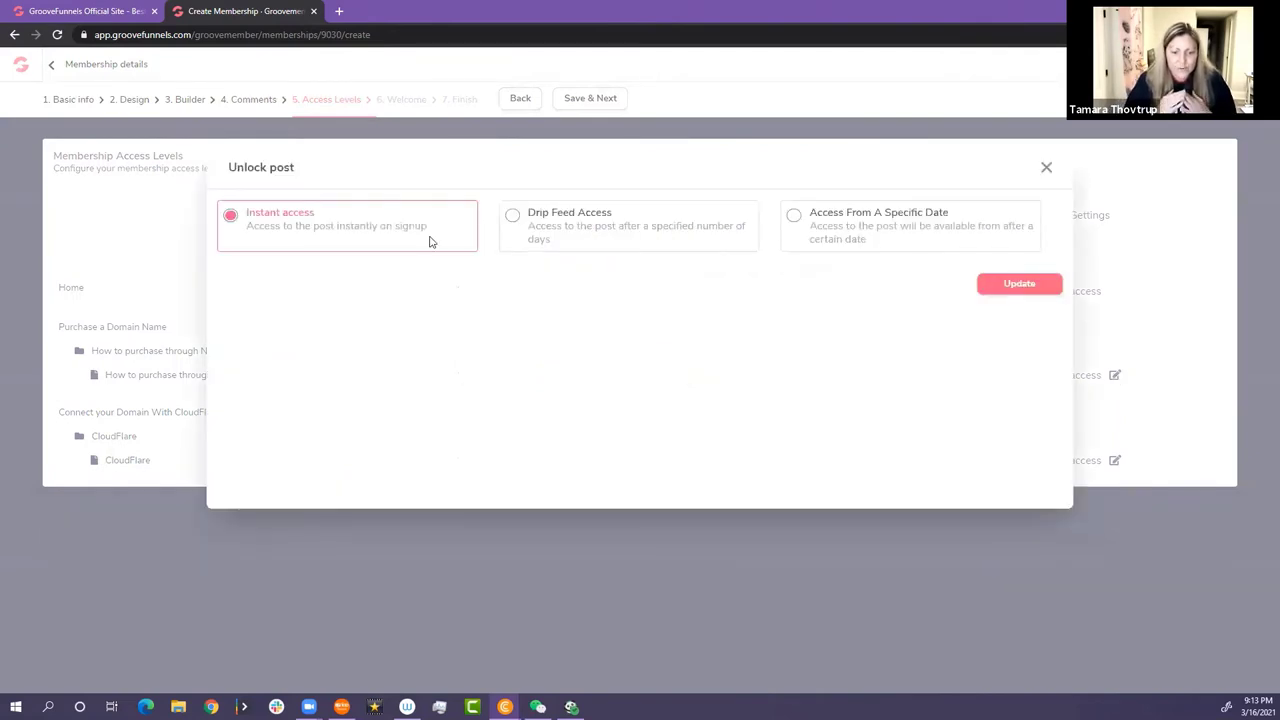
click(513, 216)
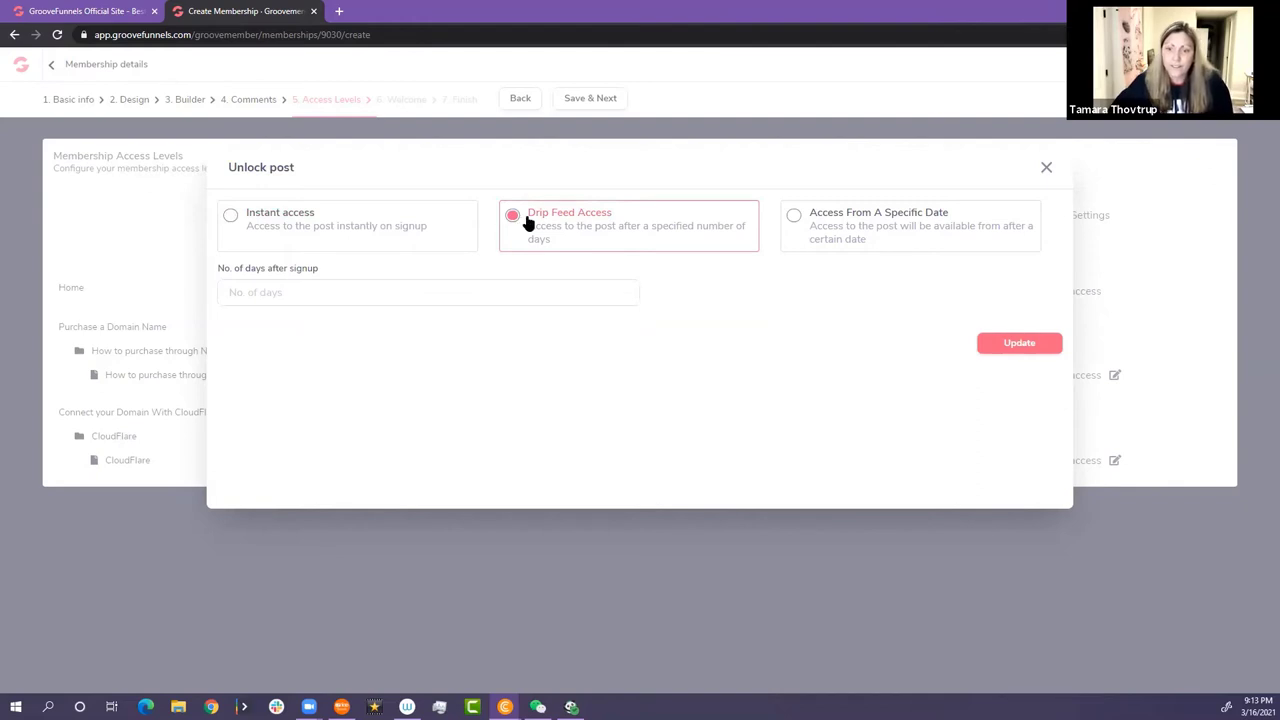
click(794, 217)
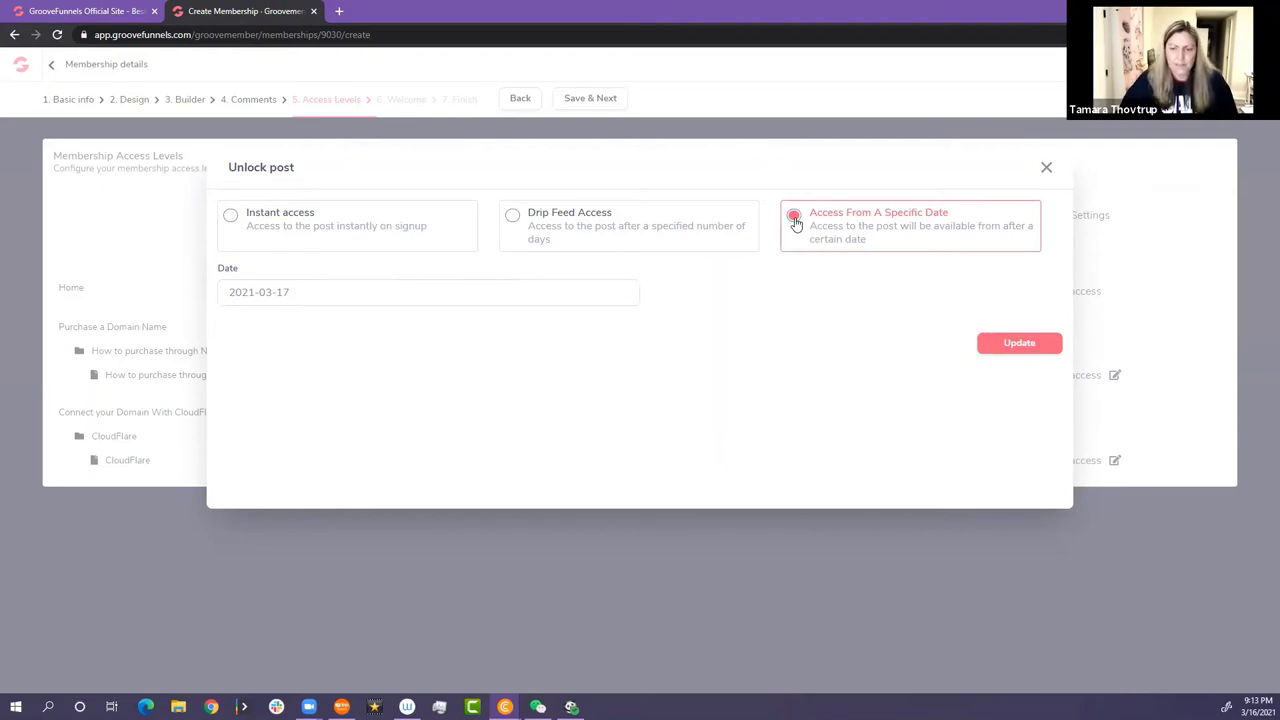
click(520, 218)
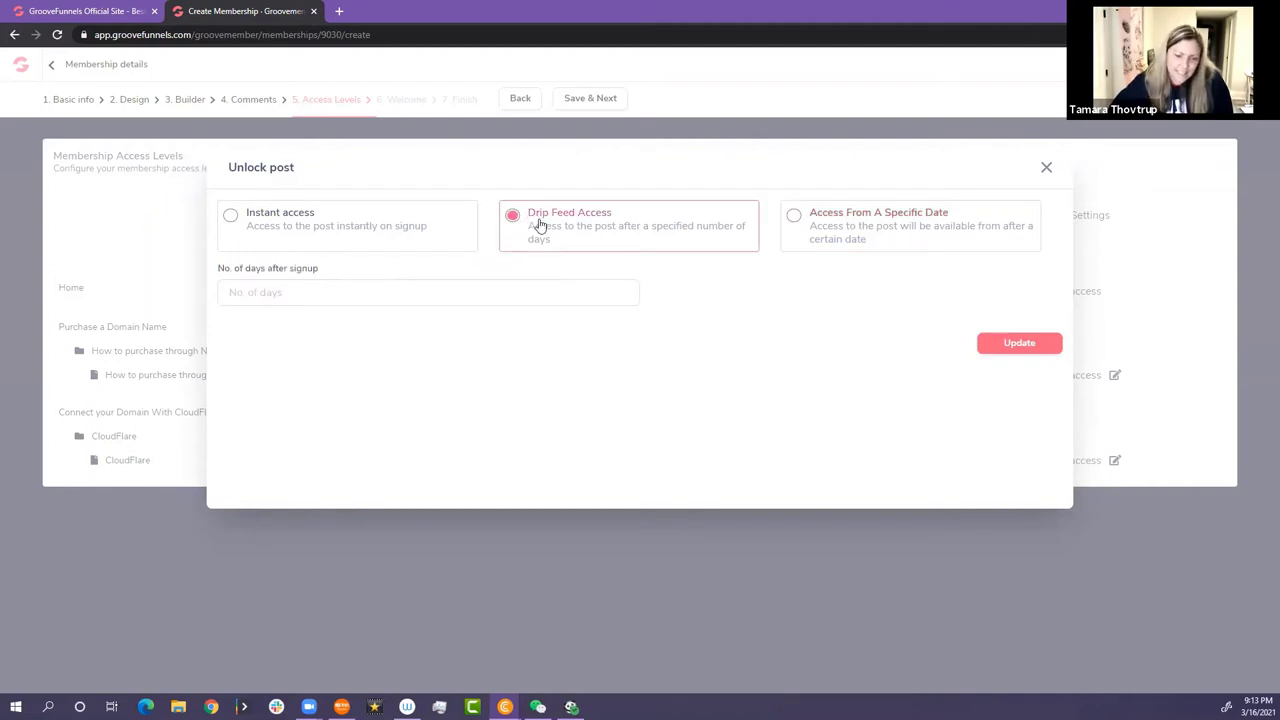
click(838, 229)
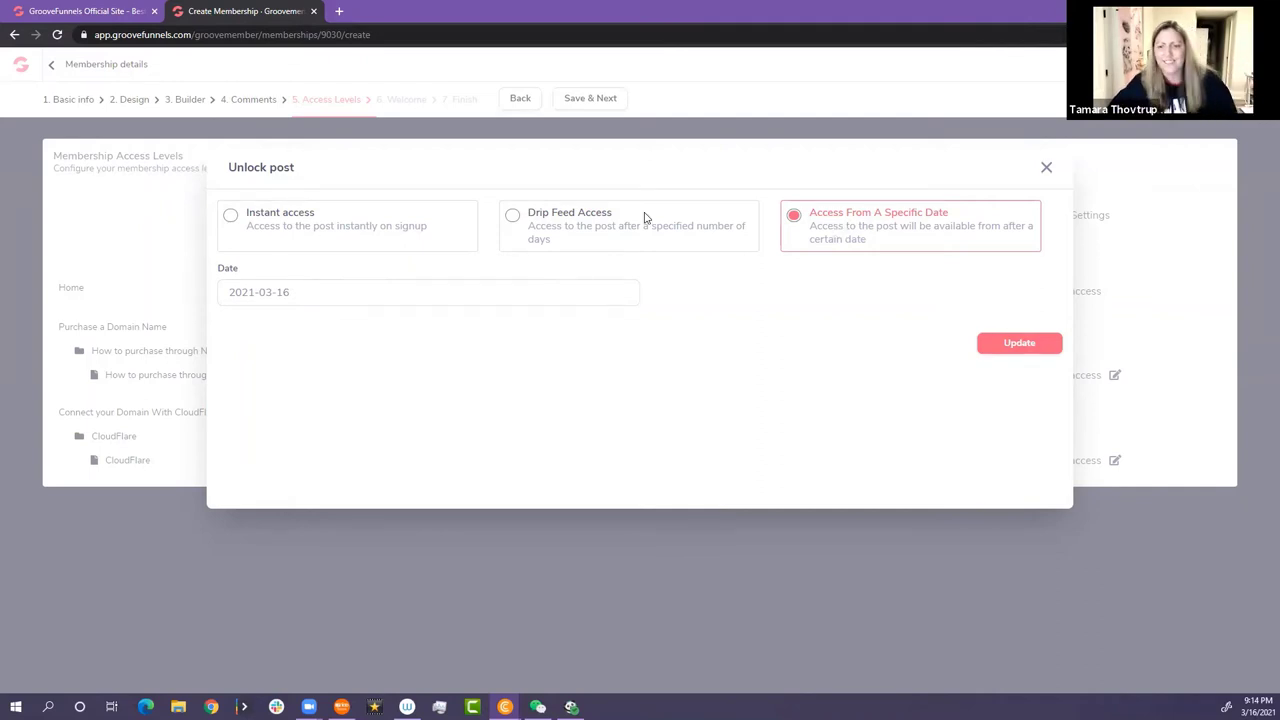
click(315, 224)
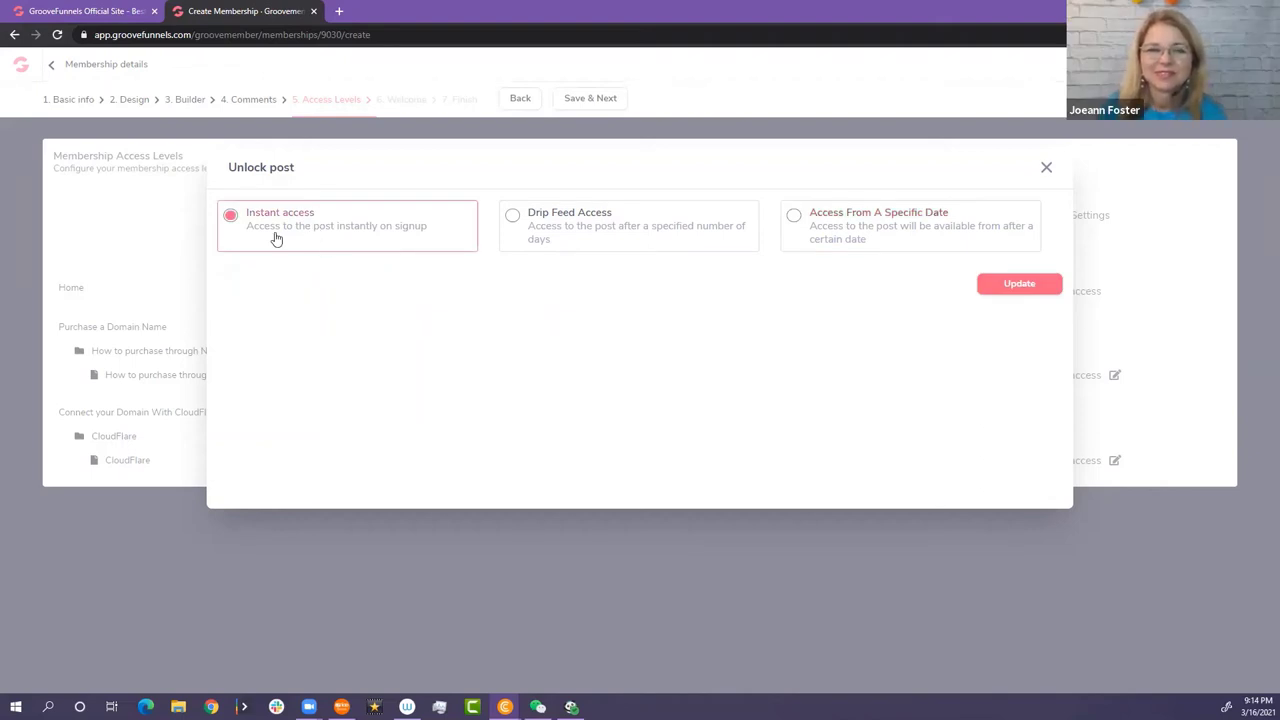
click(512, 218)
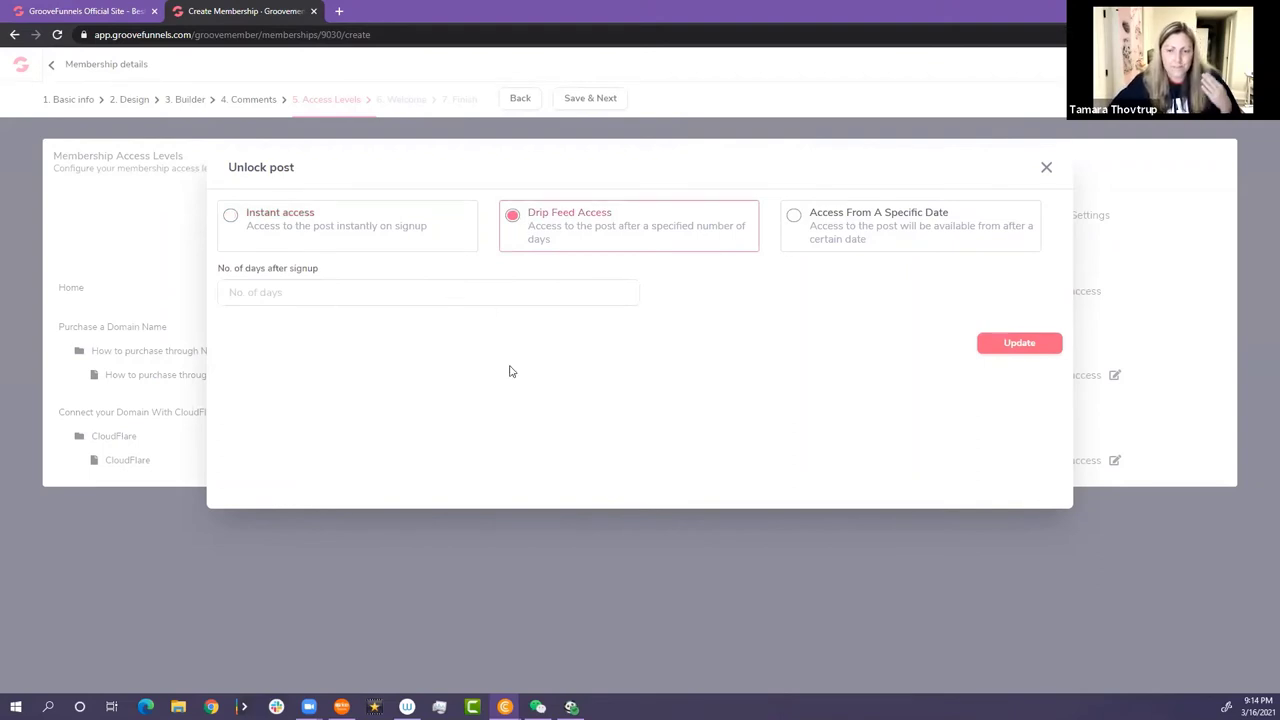
click(815, 228)
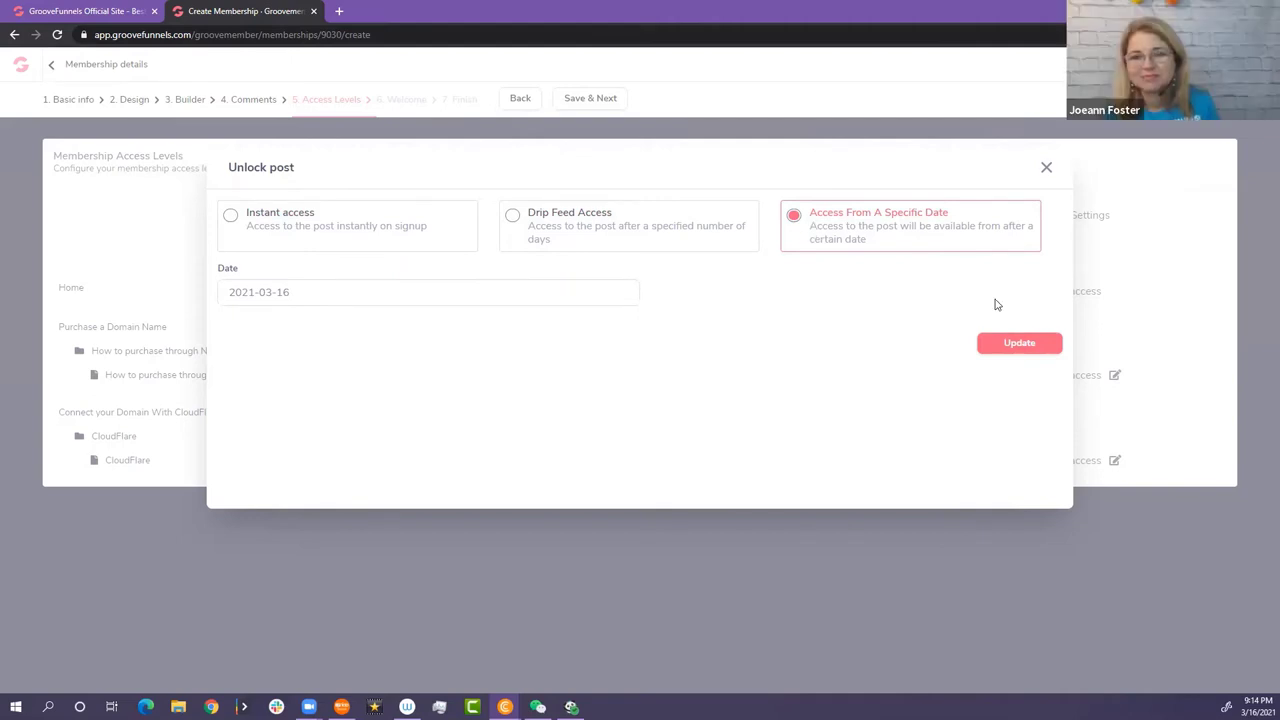
click(1014, 352)
click(1014, 344)
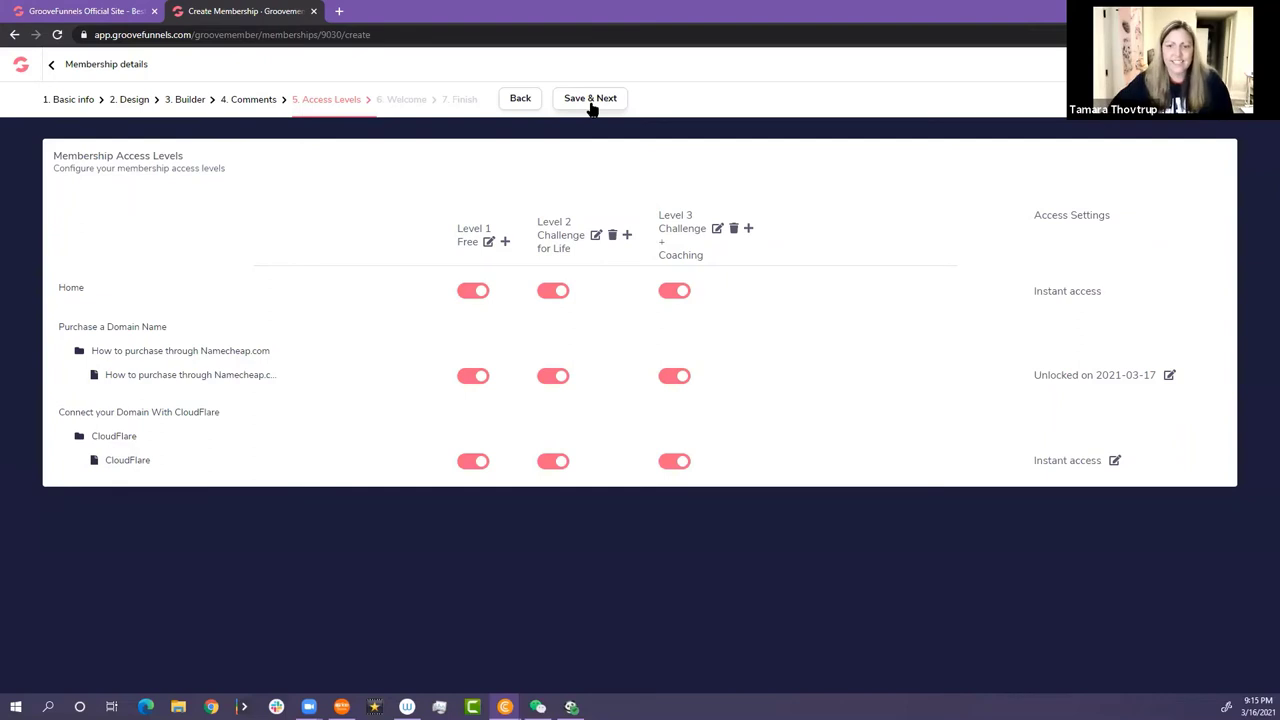
- Save the access levels, keep the default welcome email for members, and return to the memberships list
click(592, 100)
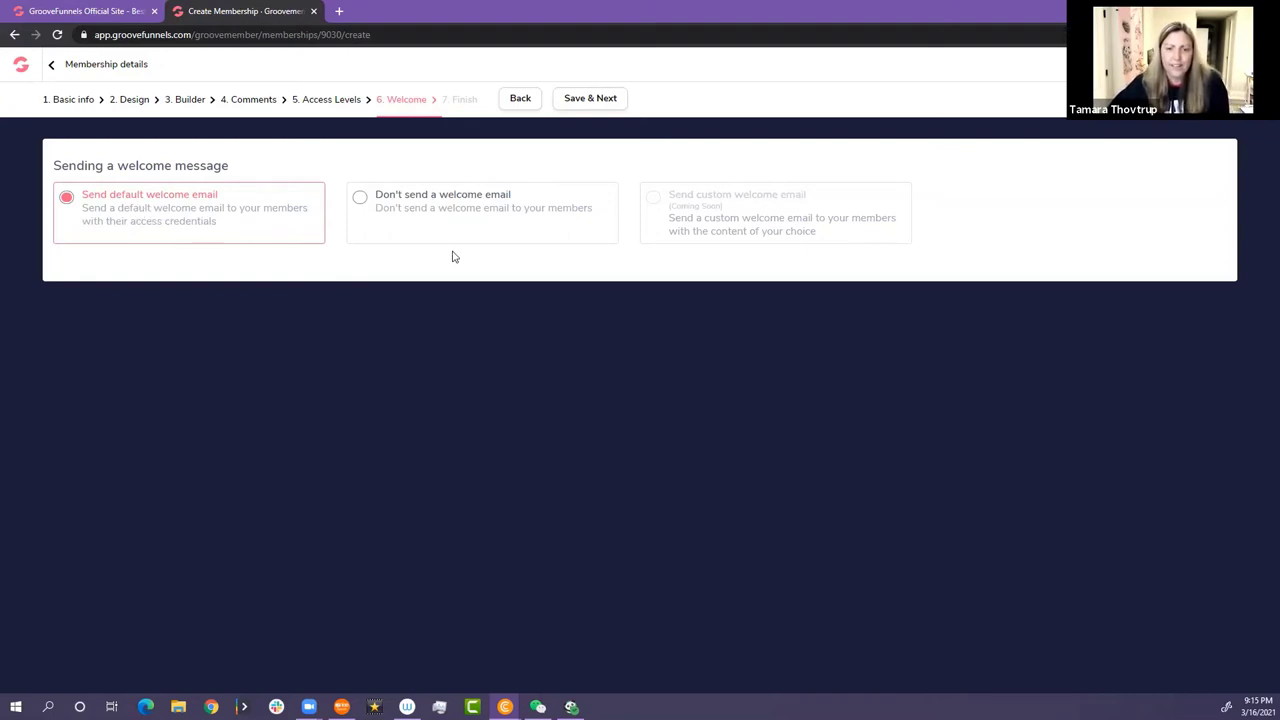
click(603, 104)
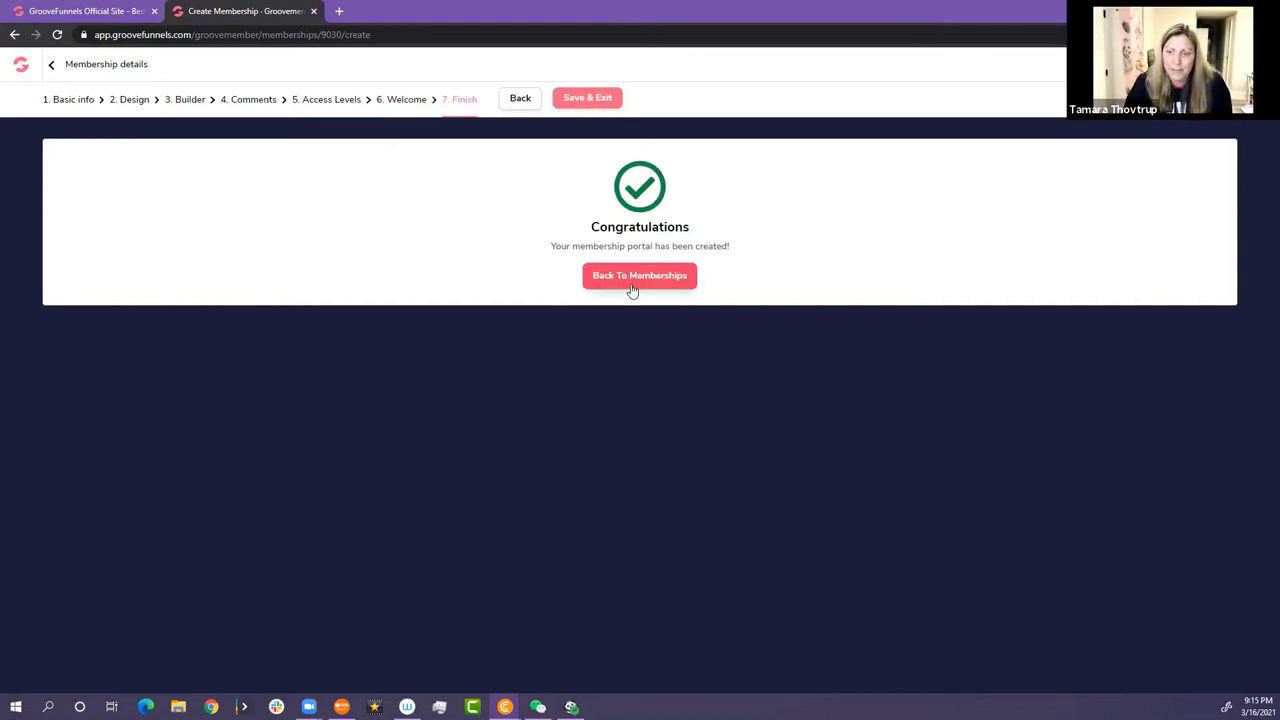
click(53, 66)
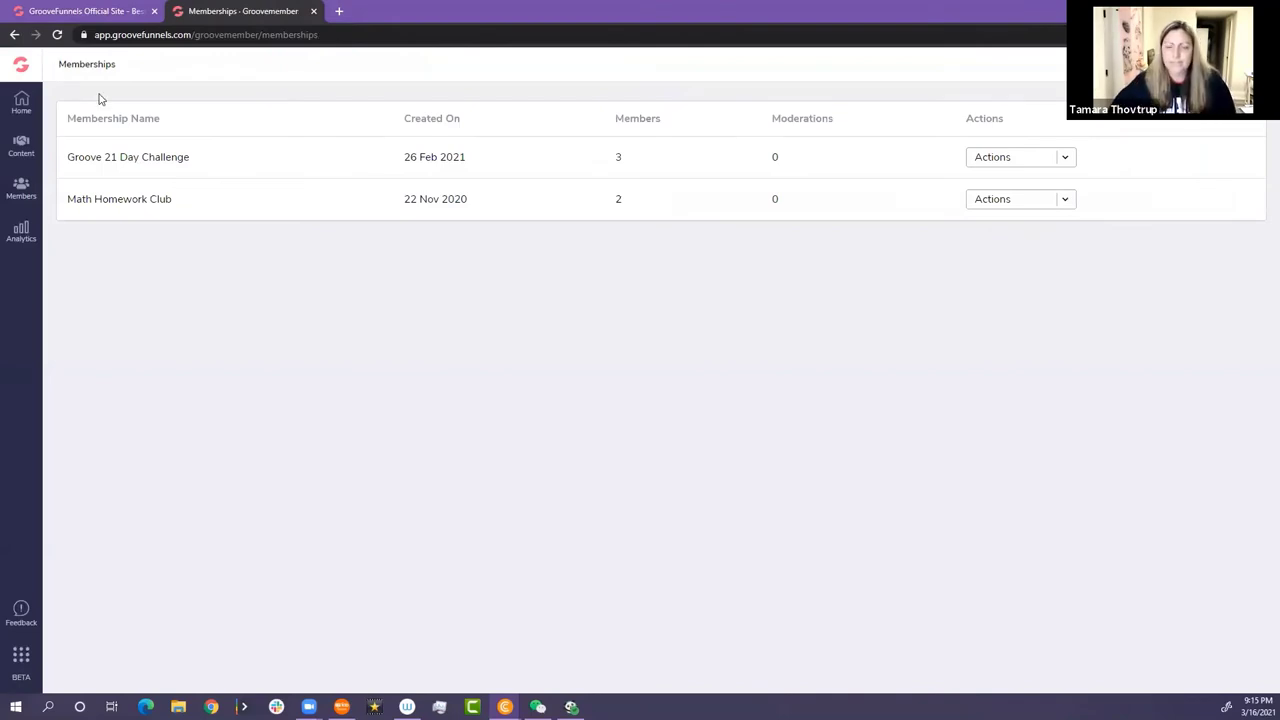
- Switch from GrooveMember to GrooveSell through the main dashboard and get its vendor dashboard loaded
click(17, 68)
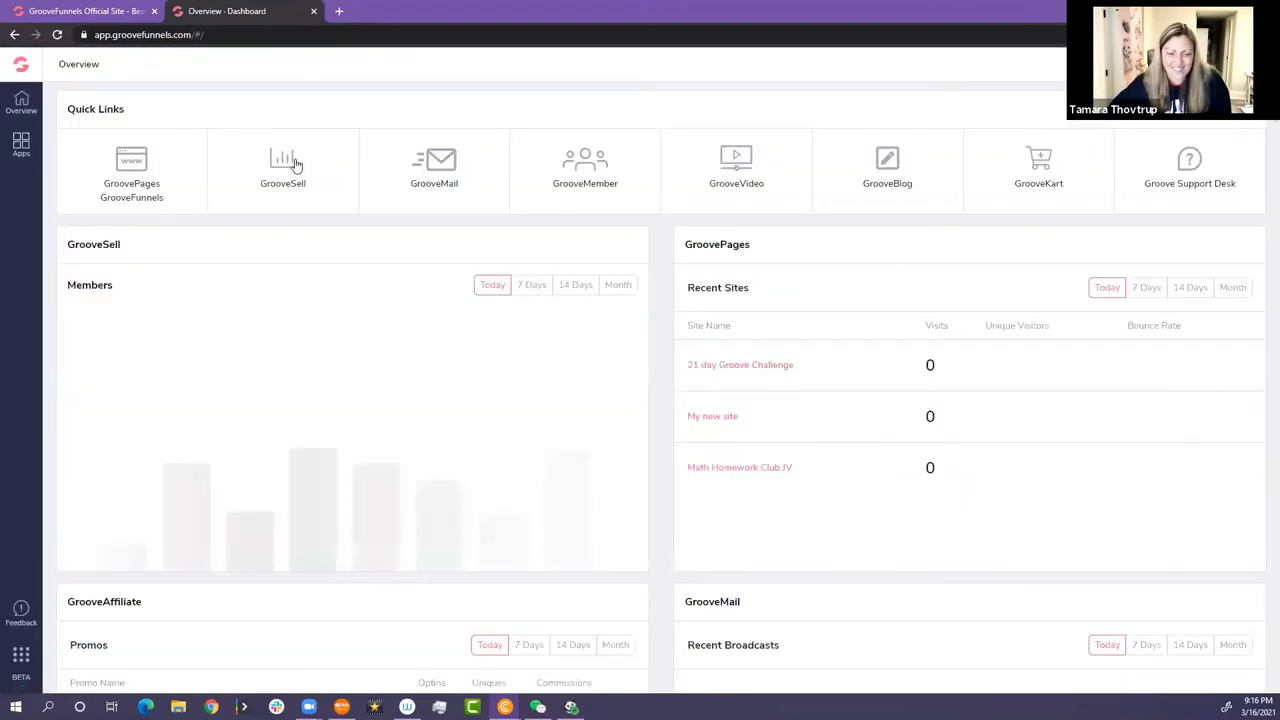
click(283, 165)
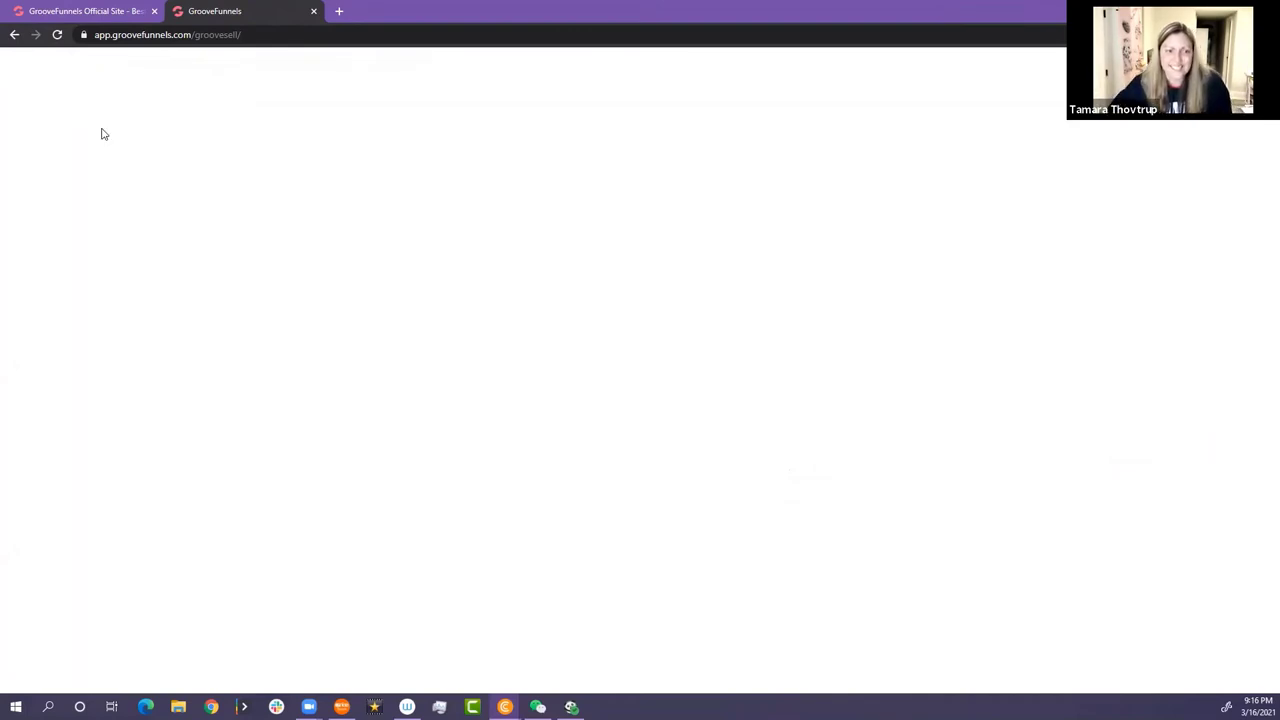
click(56, 35)
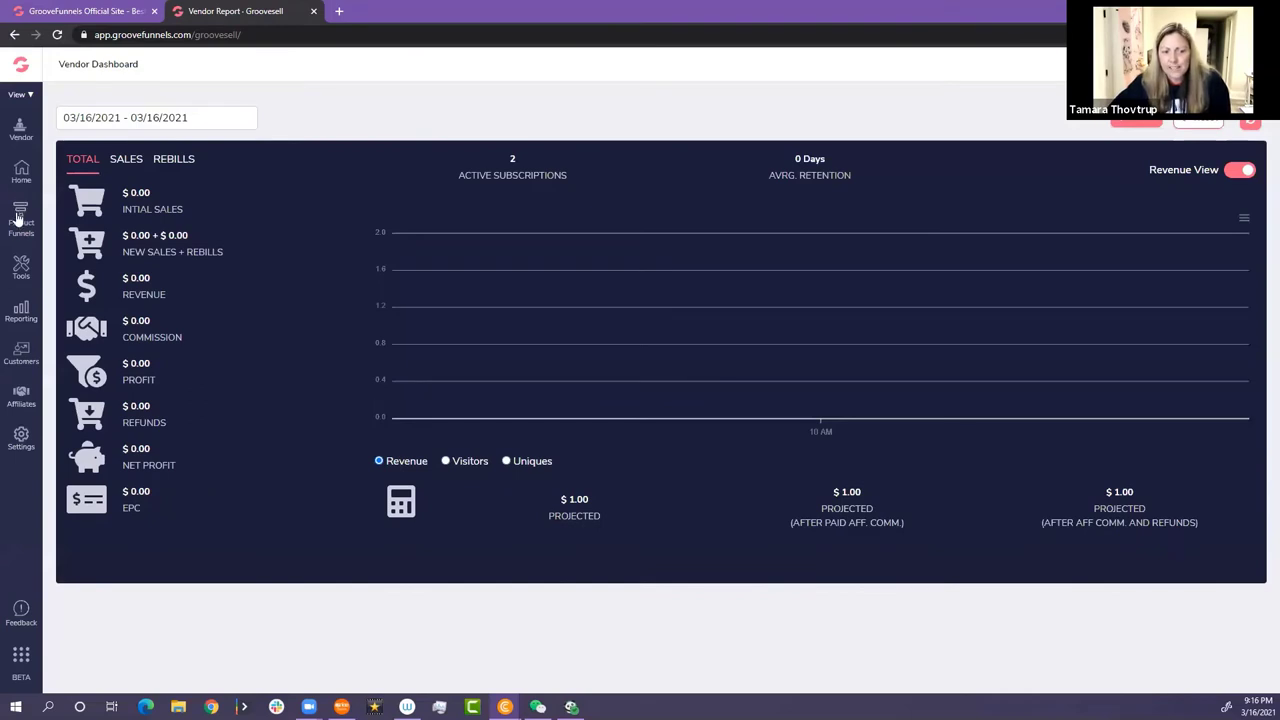
- Open the Groove 21 Day Challenge product of the Groove 21 Day Challenge Purchase funnel for editing
click(17, 218)
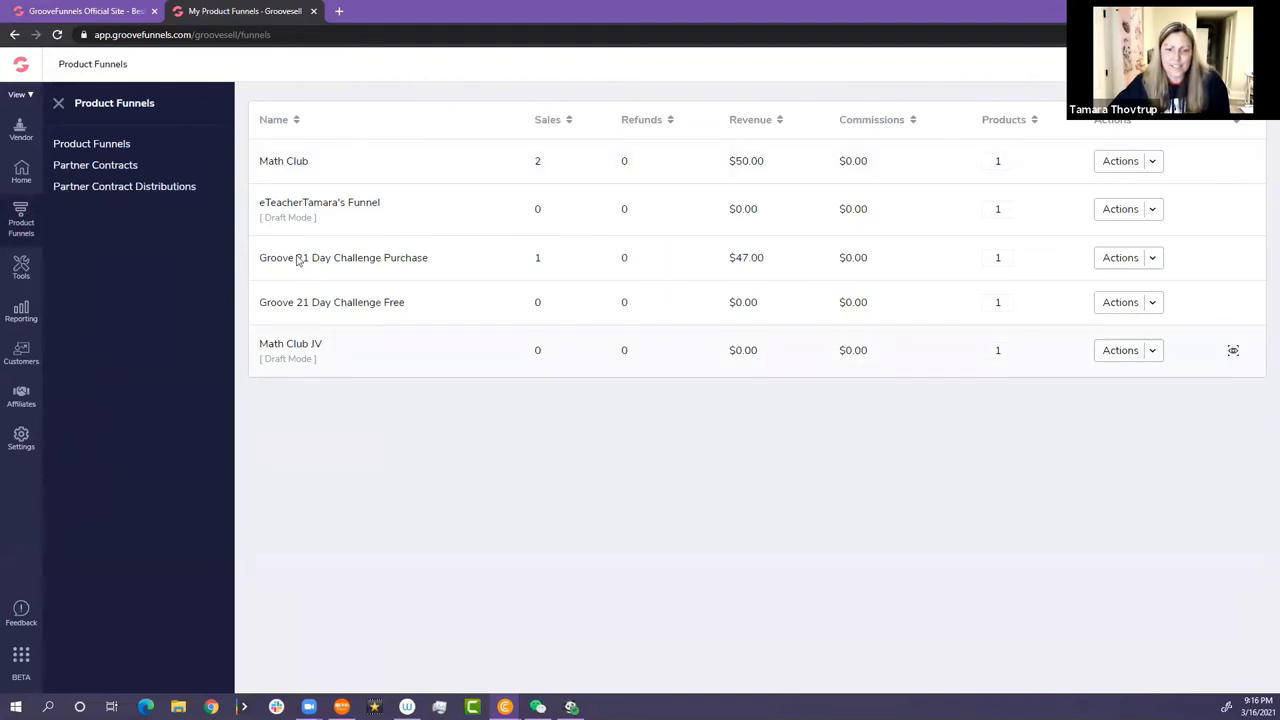
click(1154, 261)
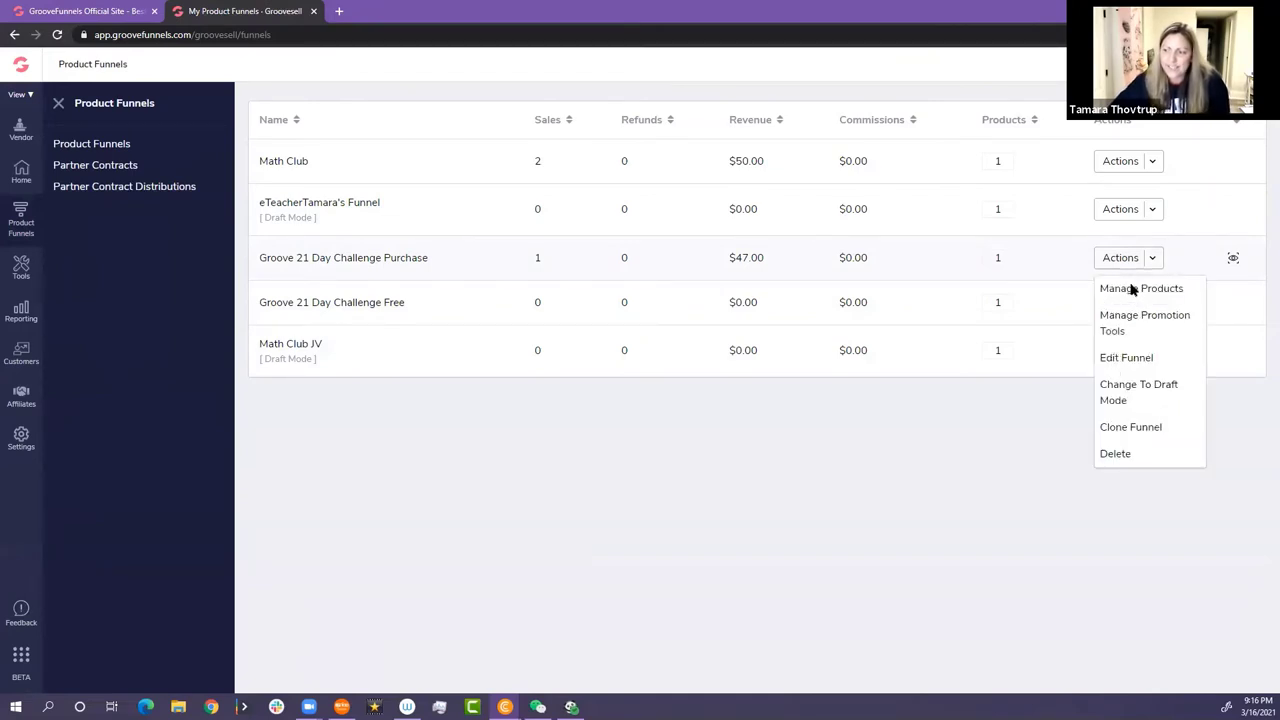
click(1133, 289)
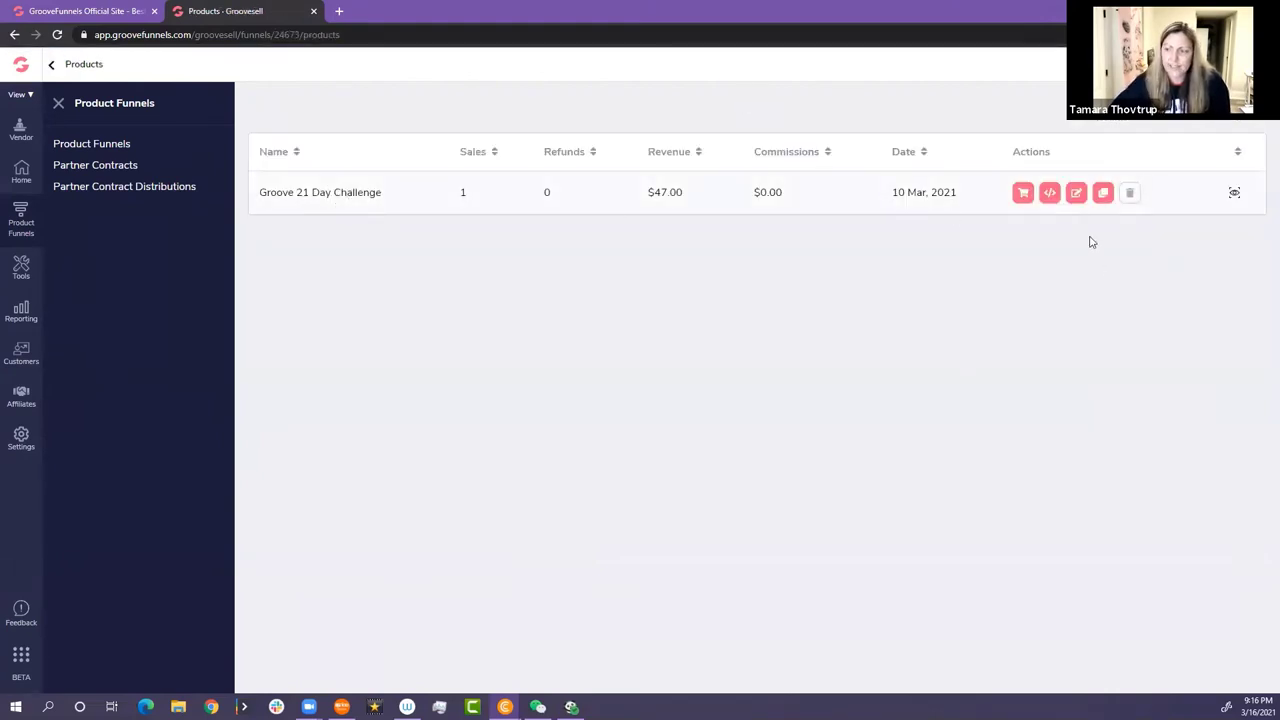
click(1076, 194)
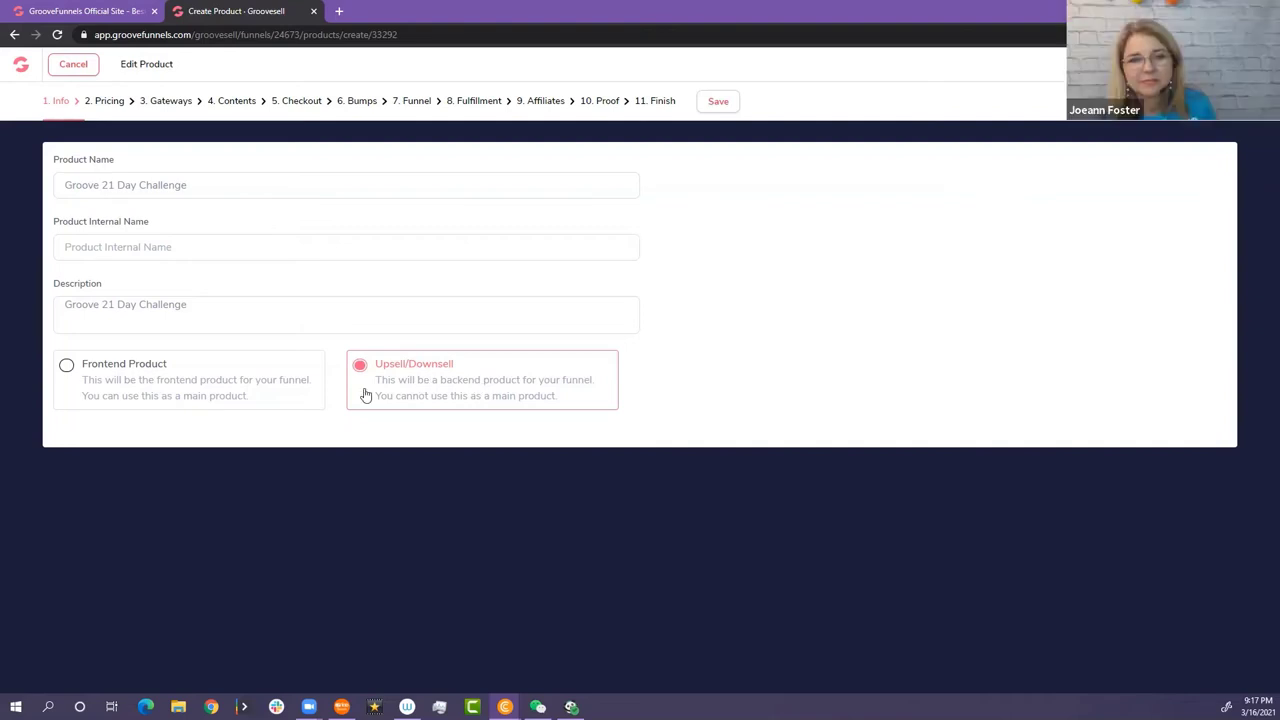
- Review the product's Keep Challenge price point and its payment gateway setup, including the gateway types that can be added
click(106, 101)
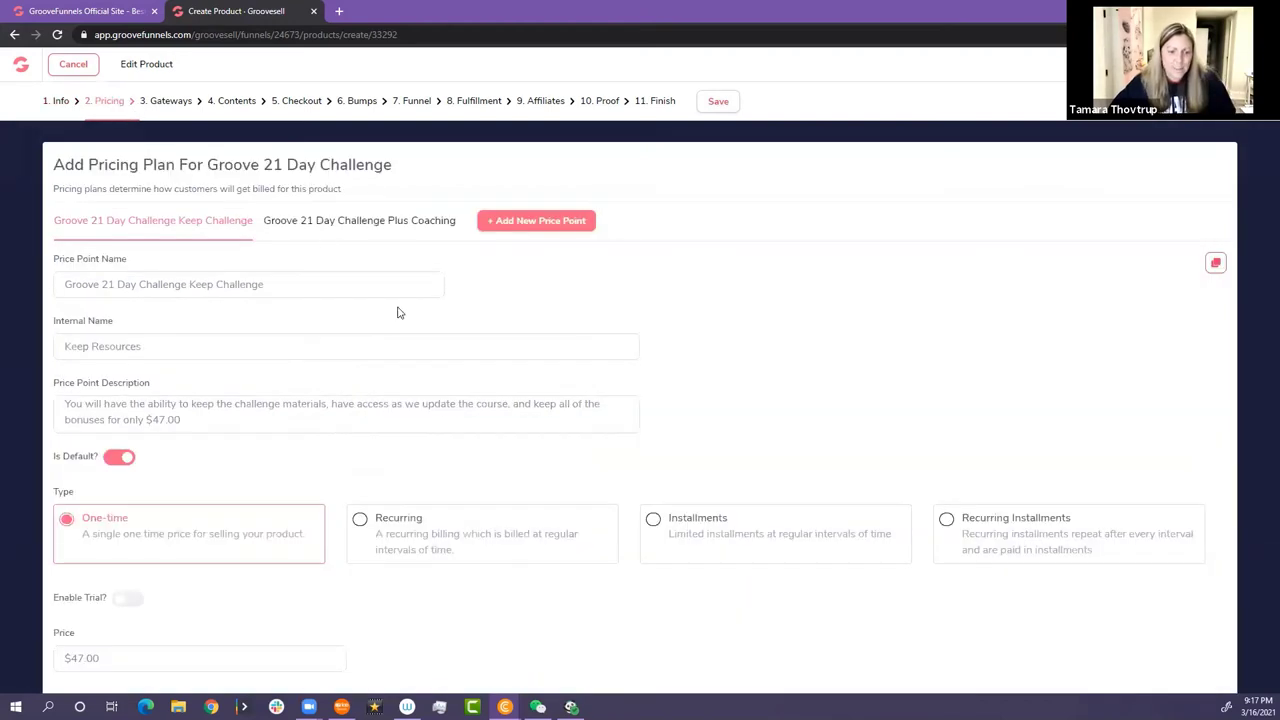
scroll(397, 313, down, 1)
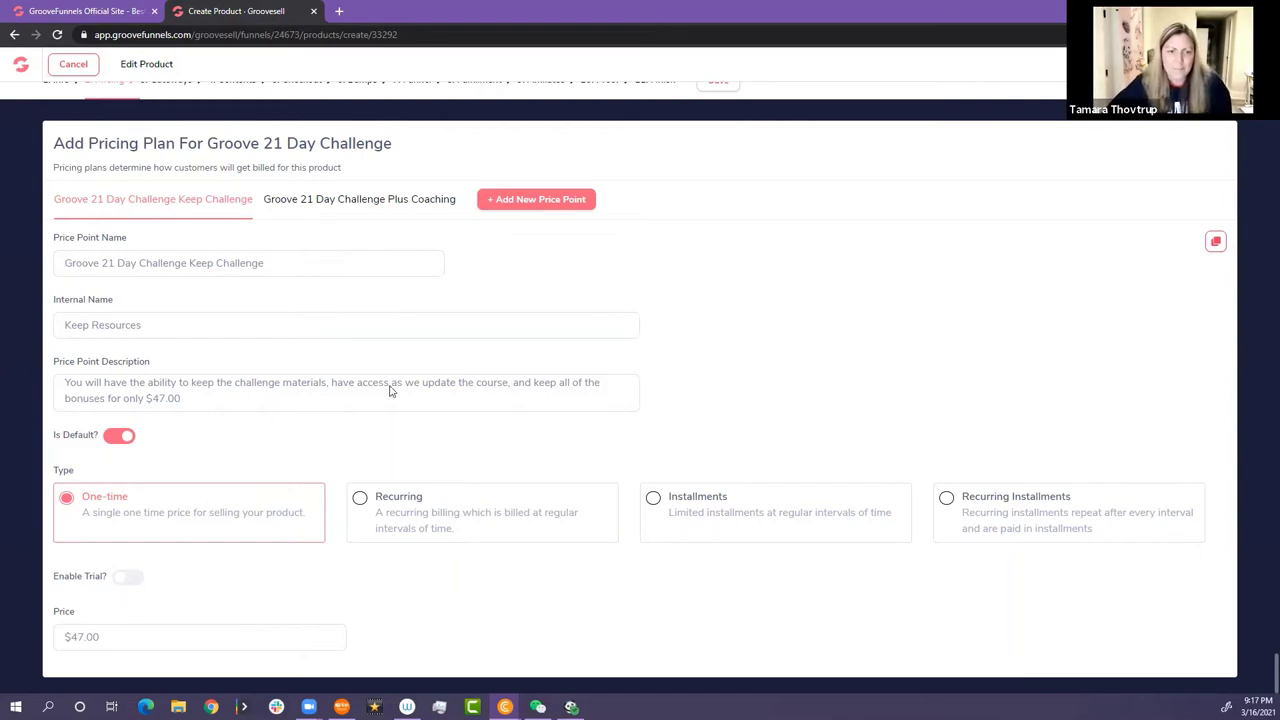
click(166, 101)
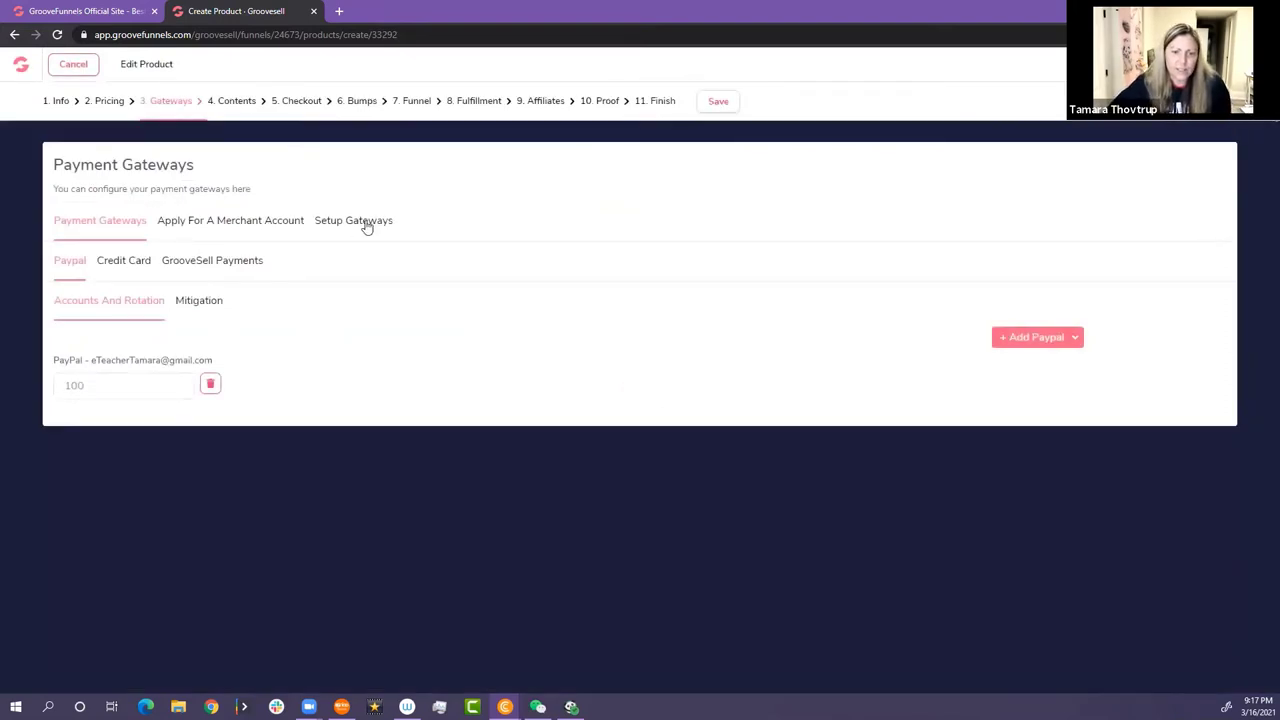
click(366, 224)
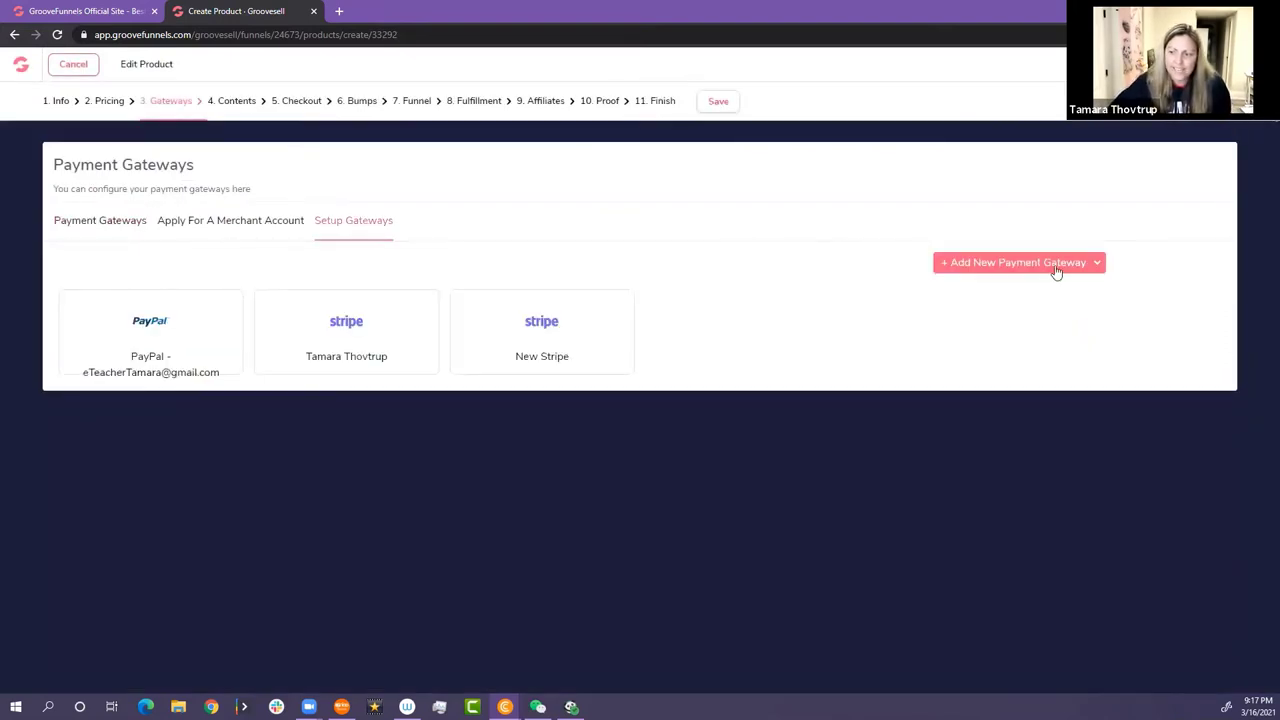
click(1056, 266)
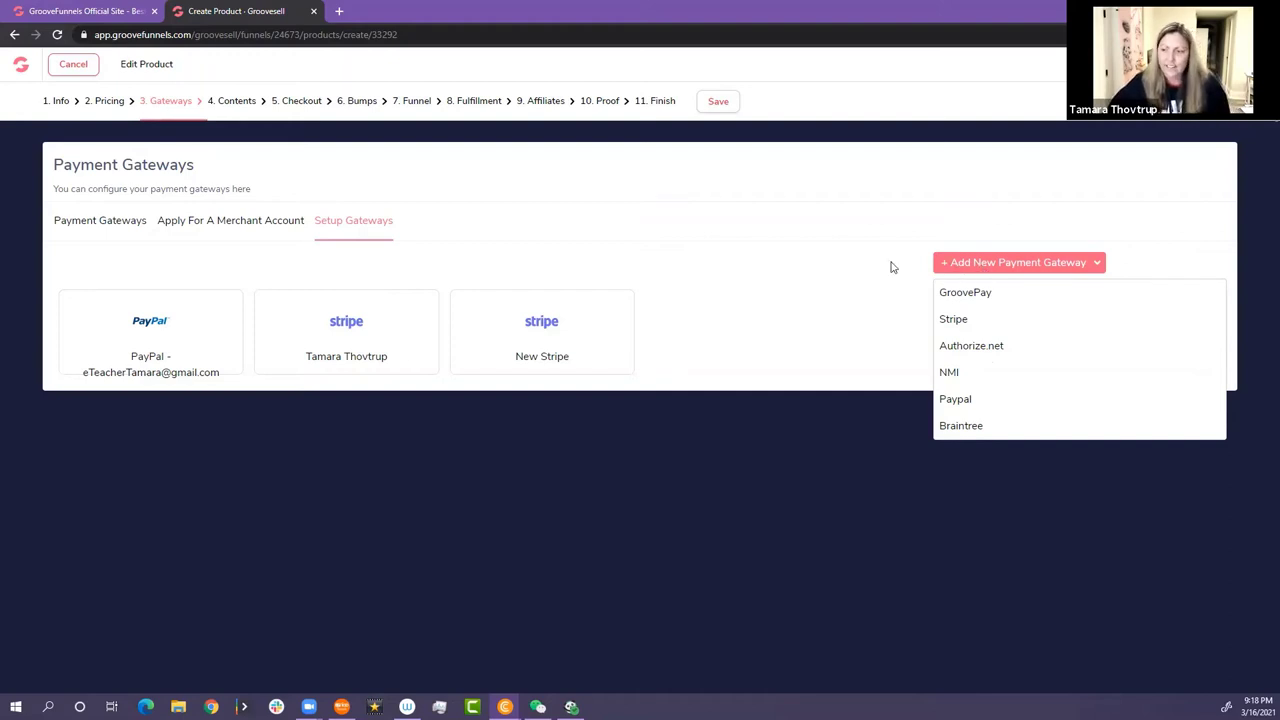
click(405, 163)
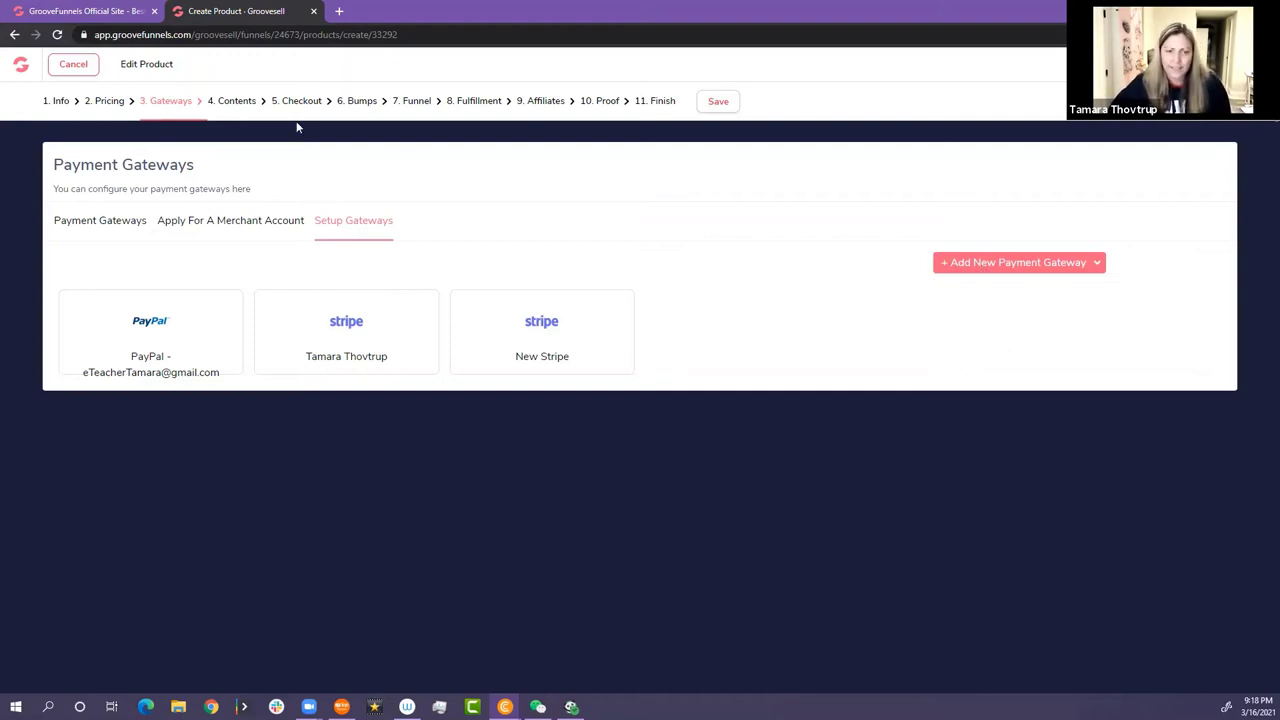
- Examine the sales page URL and the thank you page URLs in the product's contents
click(229, 104)
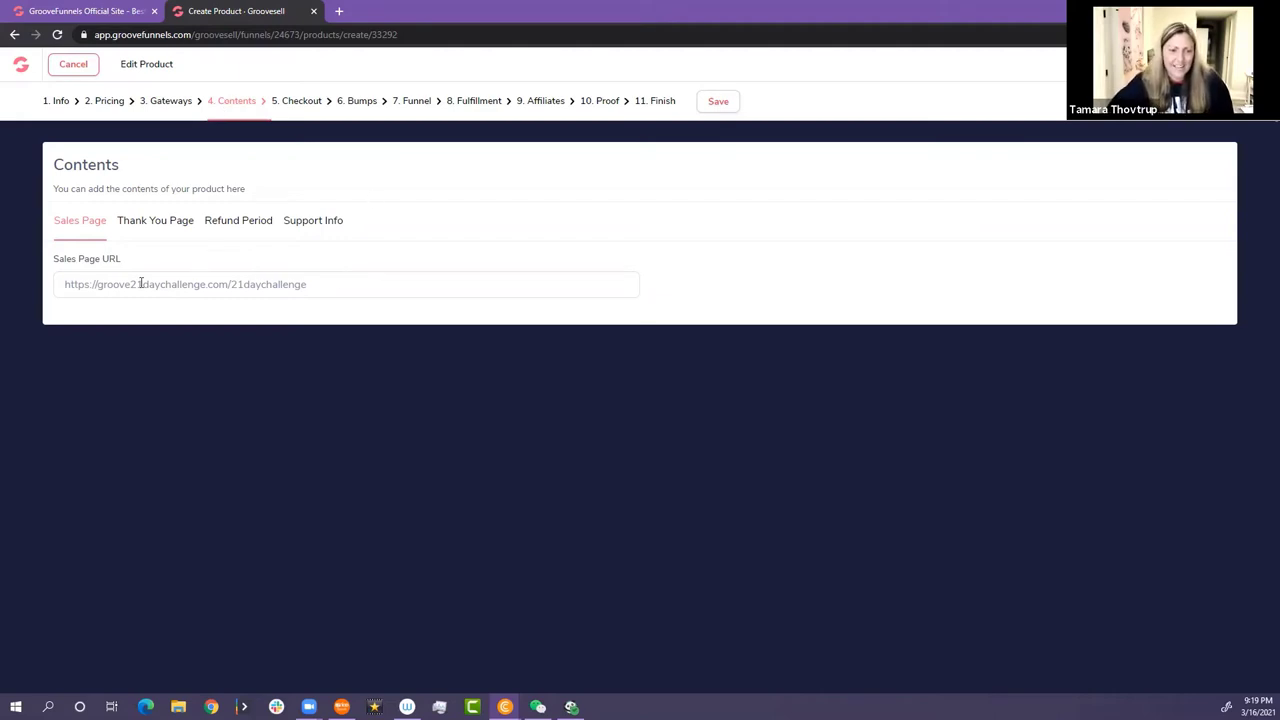
drag(63, 284, 342, 285)
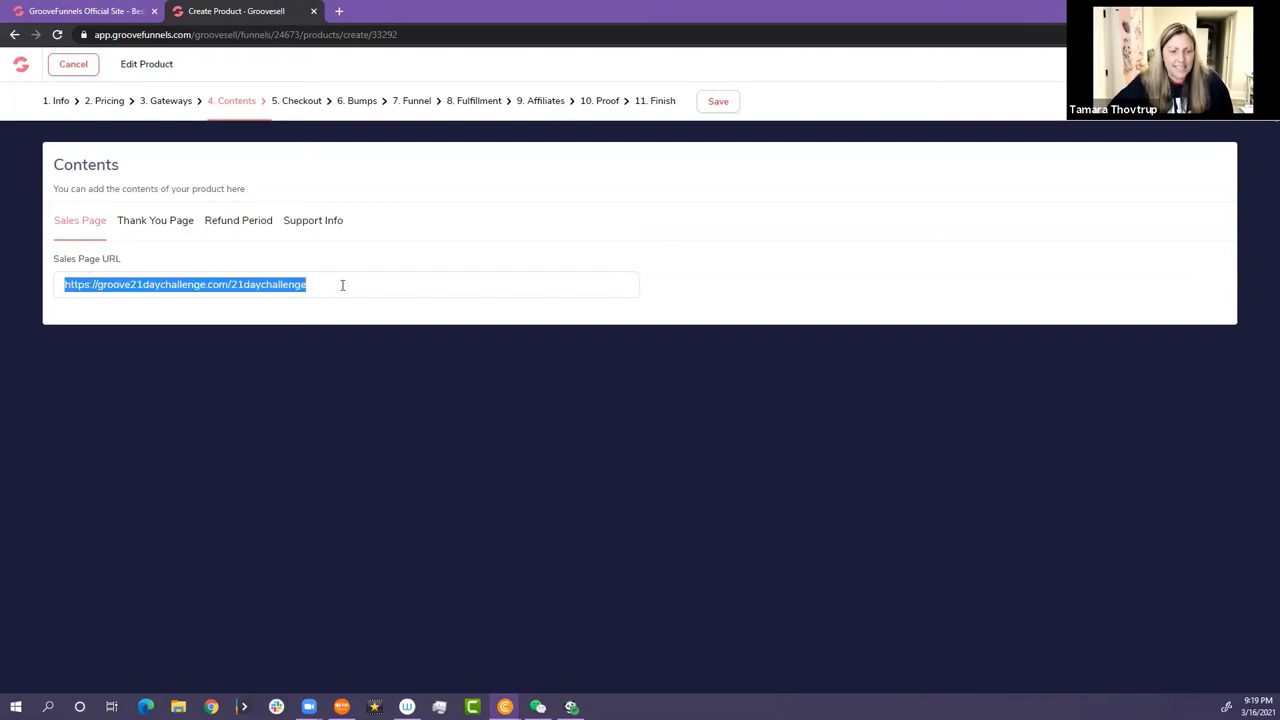
click(143, 221)
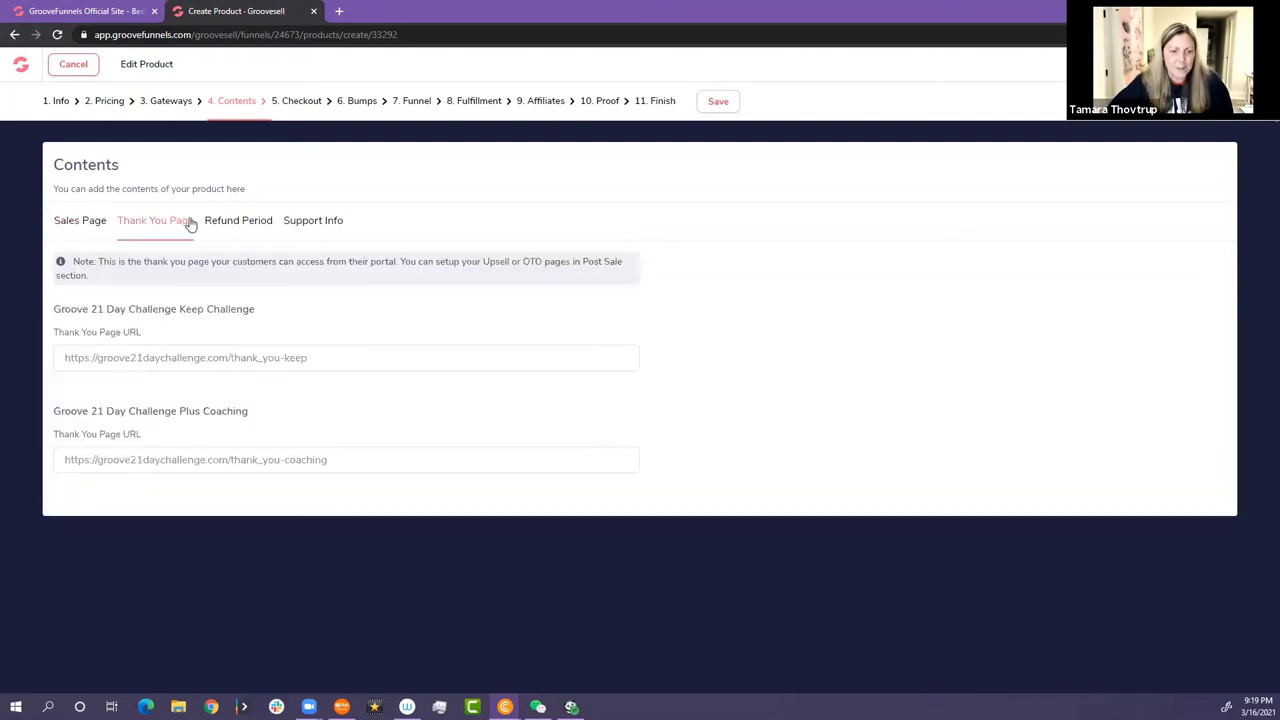
- Set the product's refund period to 7 and save the product after checking its support info
click(243, 224)
click(106, 334)
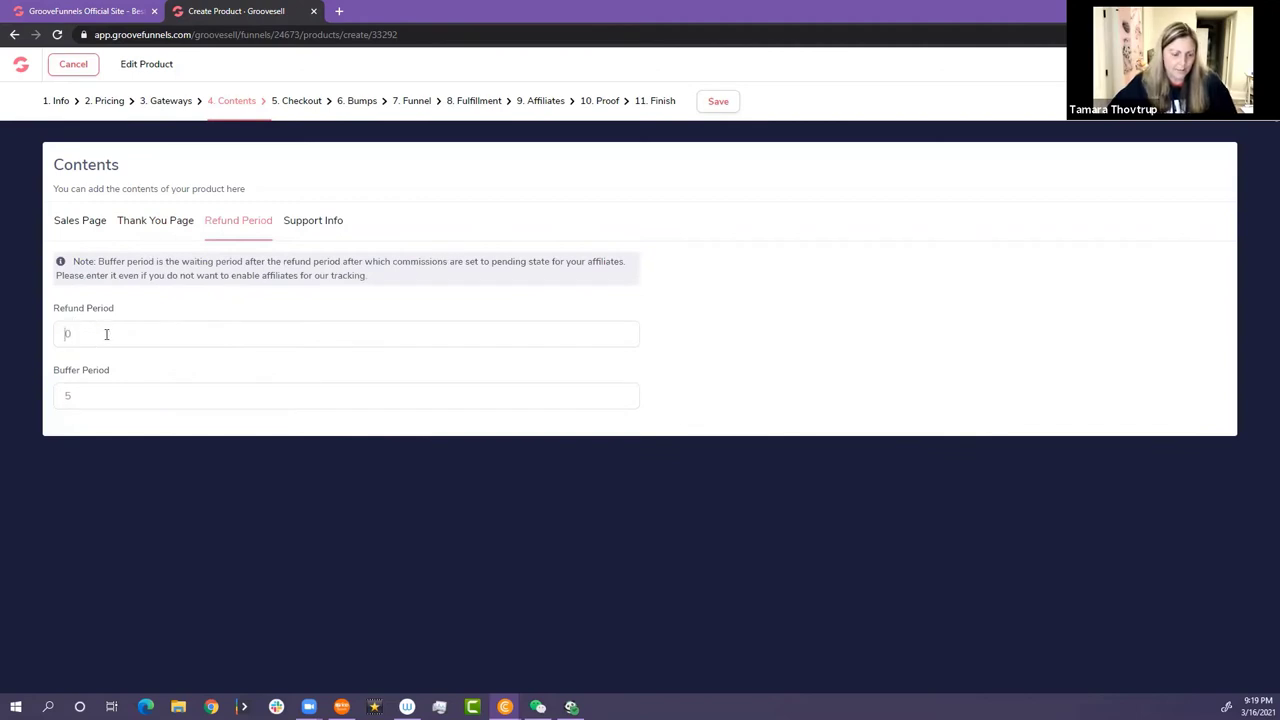
text(7)
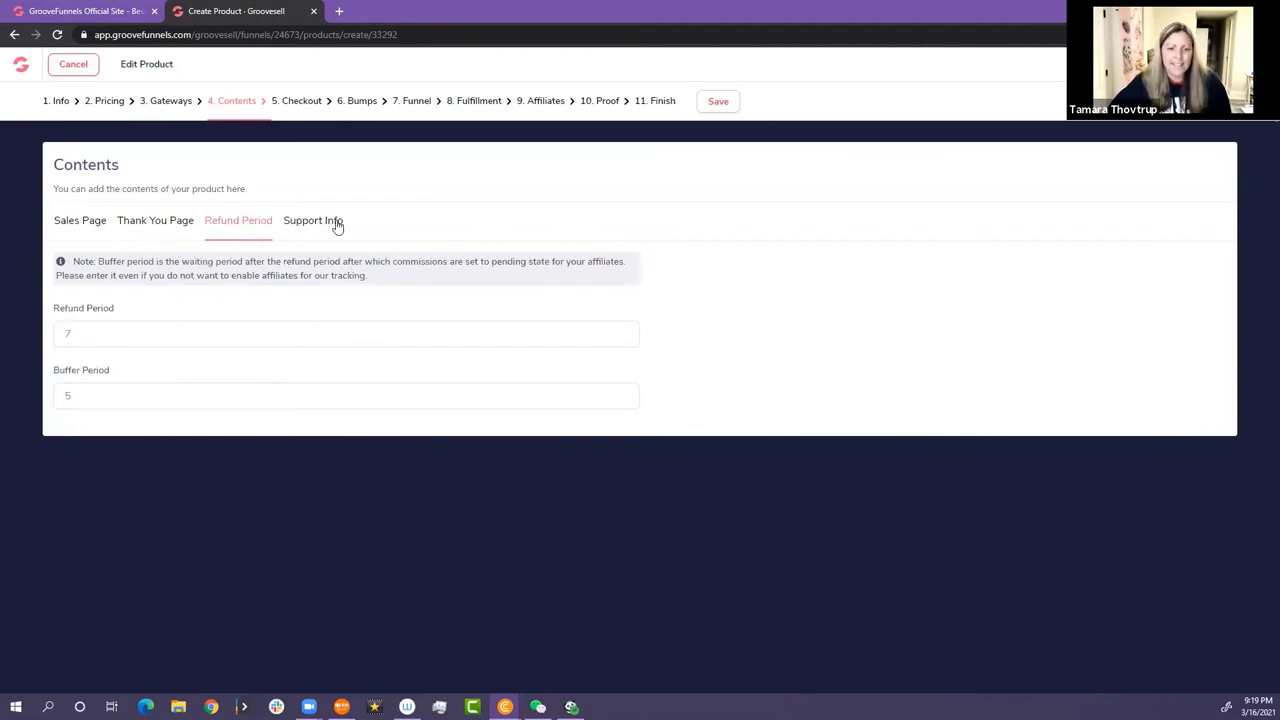
click(336, 224)
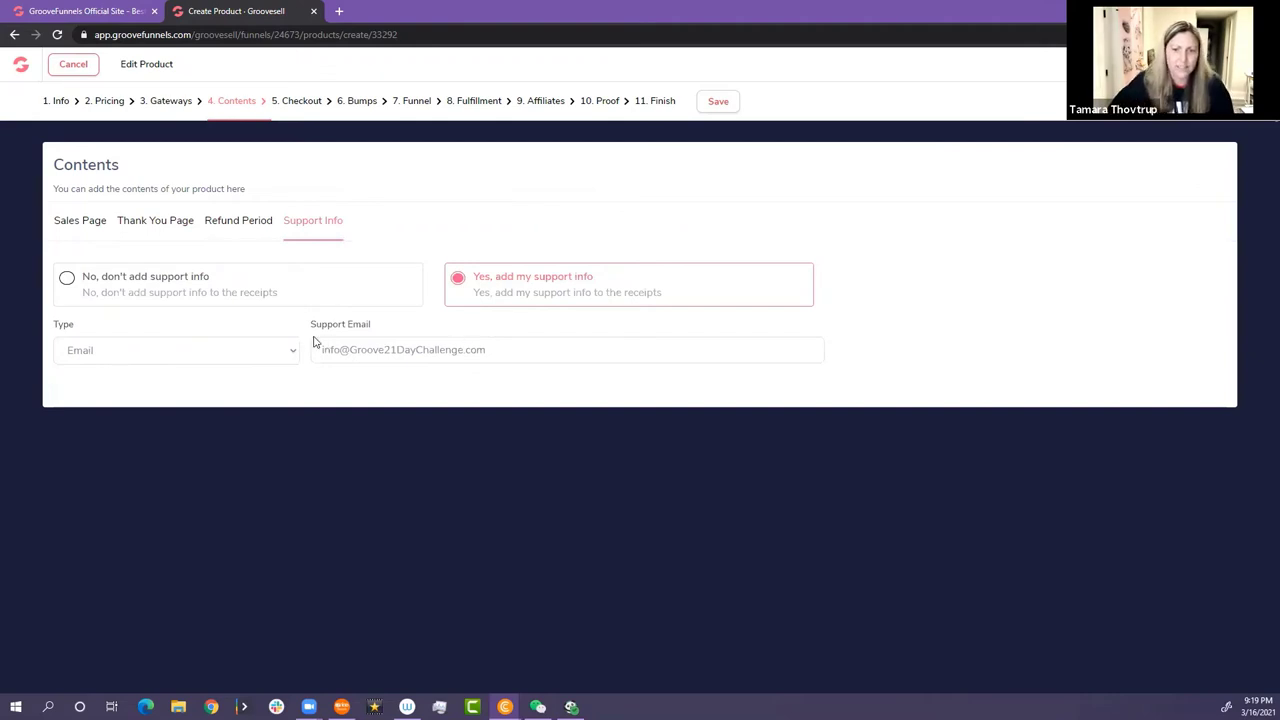
click(716, 104)
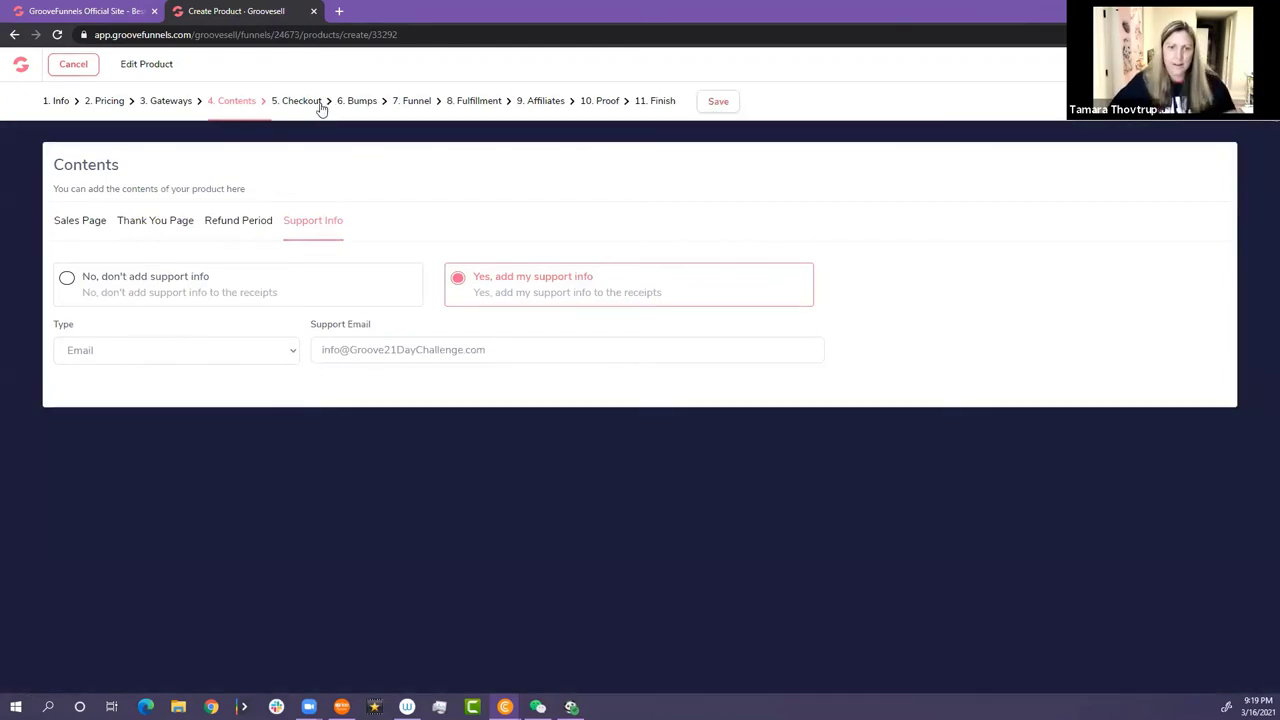
- Review the checkout page's look and its form fields, including the custom question about what buyers would use Groove for
click(318, 104)
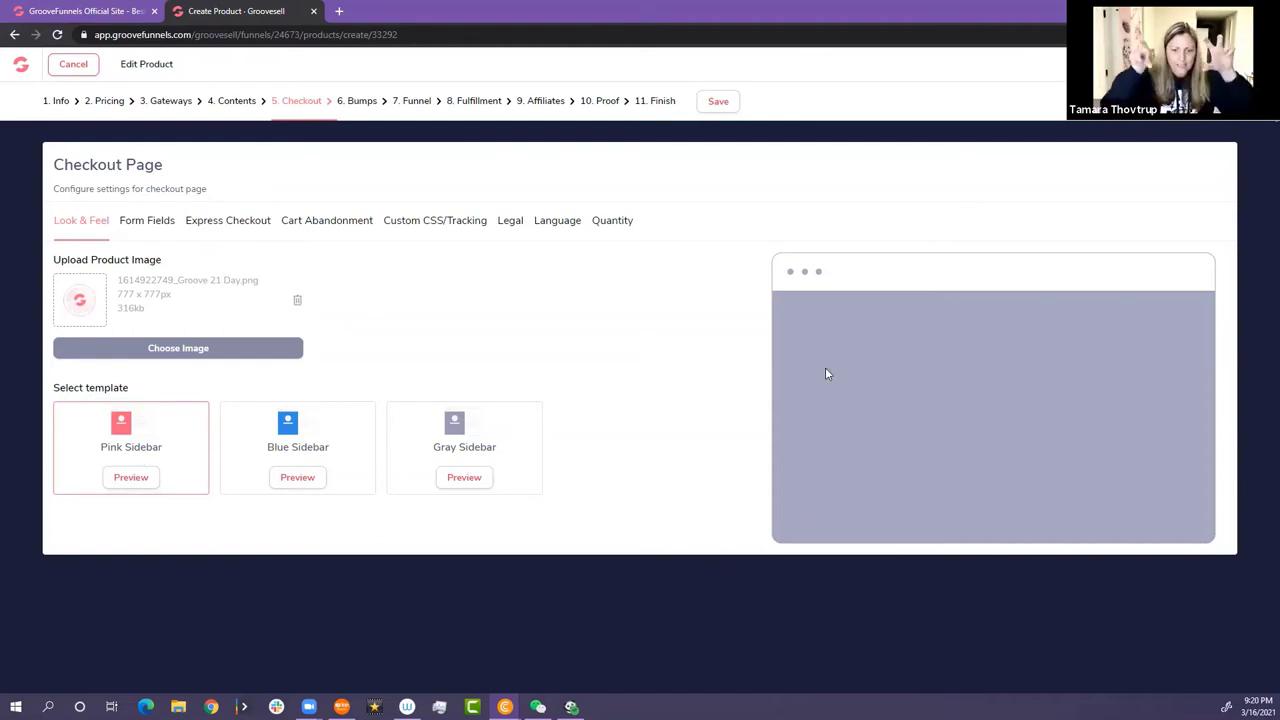
click(161, 225)
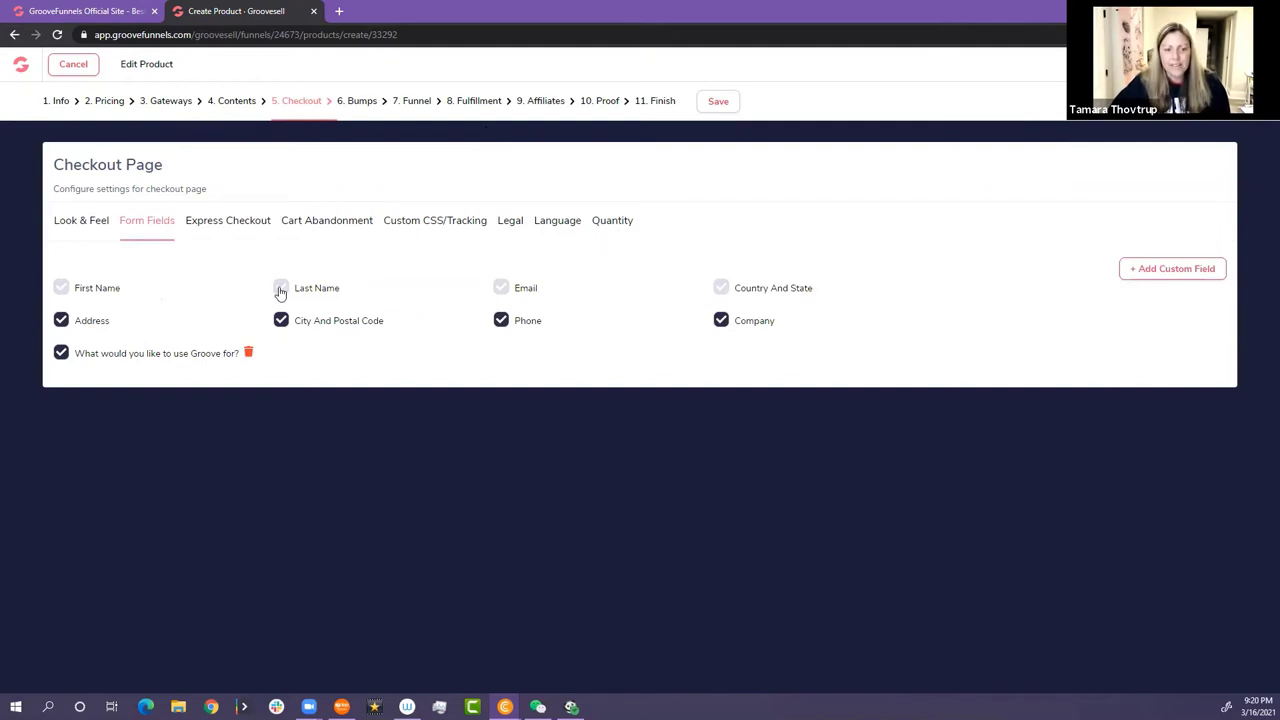
drag(517, 287, 515, 287)
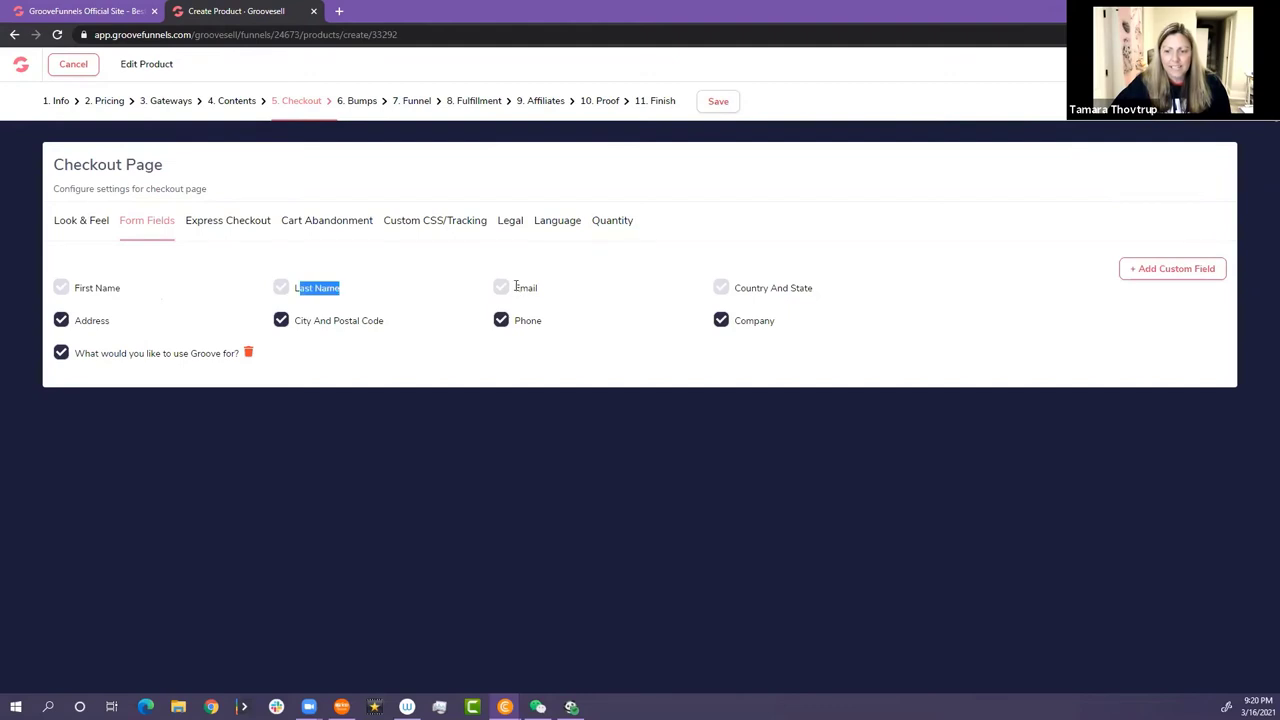
triple_click(813, 288)
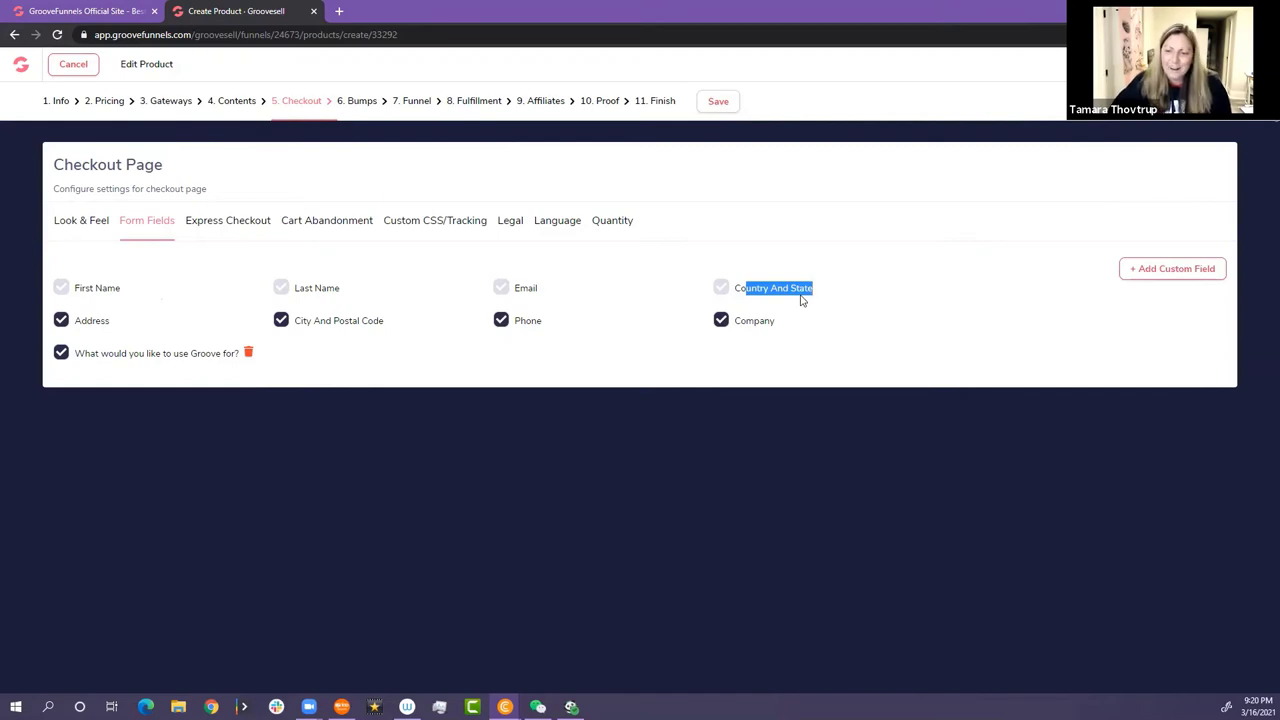
click(800, 311)
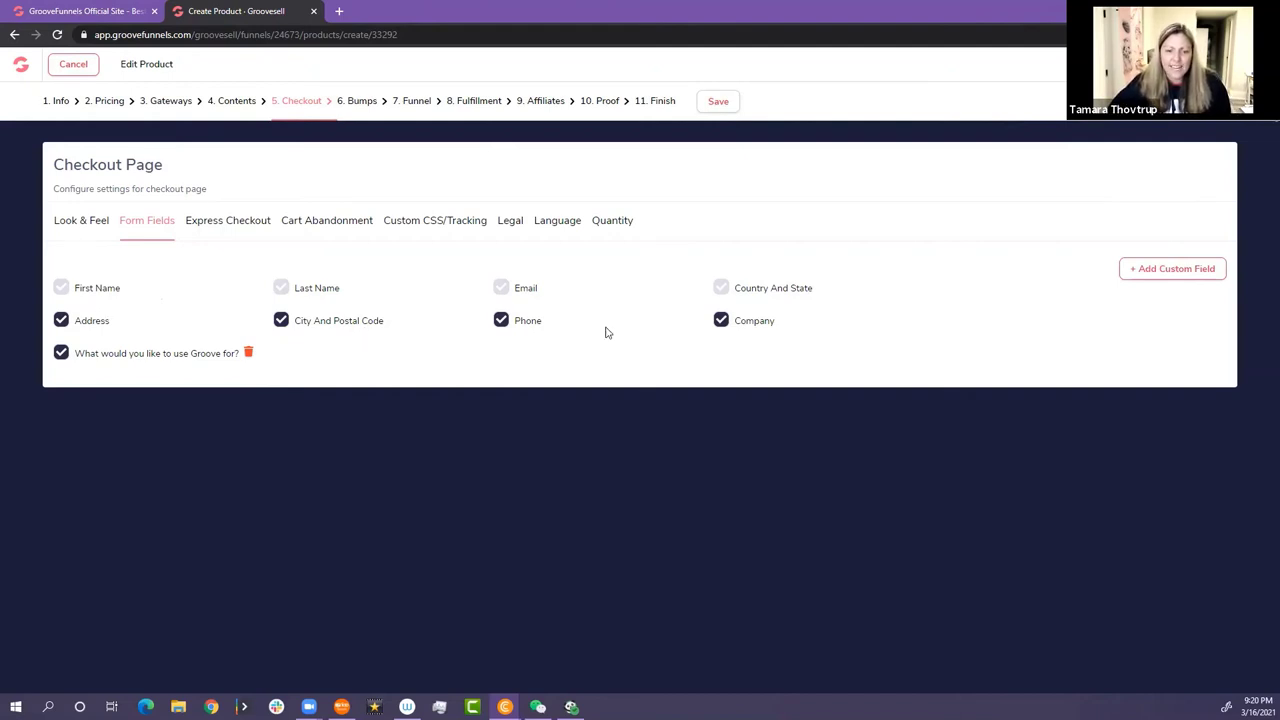
drag(84, 354, 1148, 275)
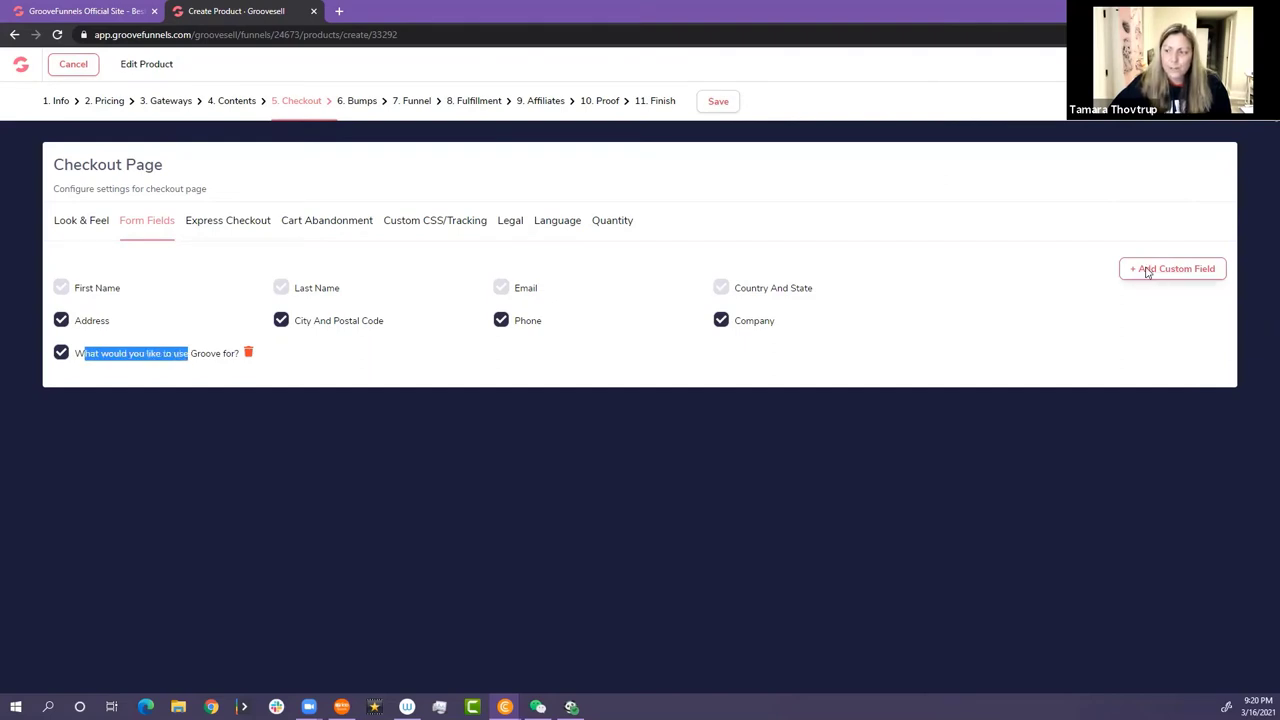
click(1148, 272)
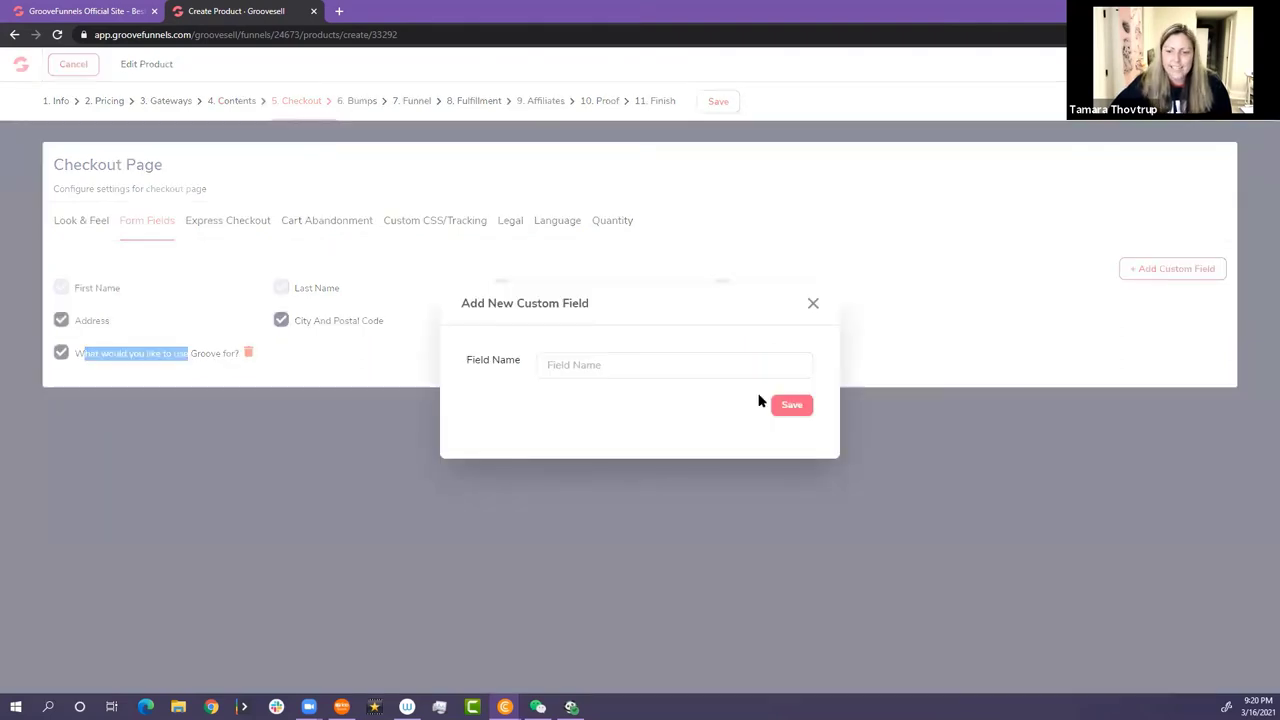
click(558, 368)
text(A)
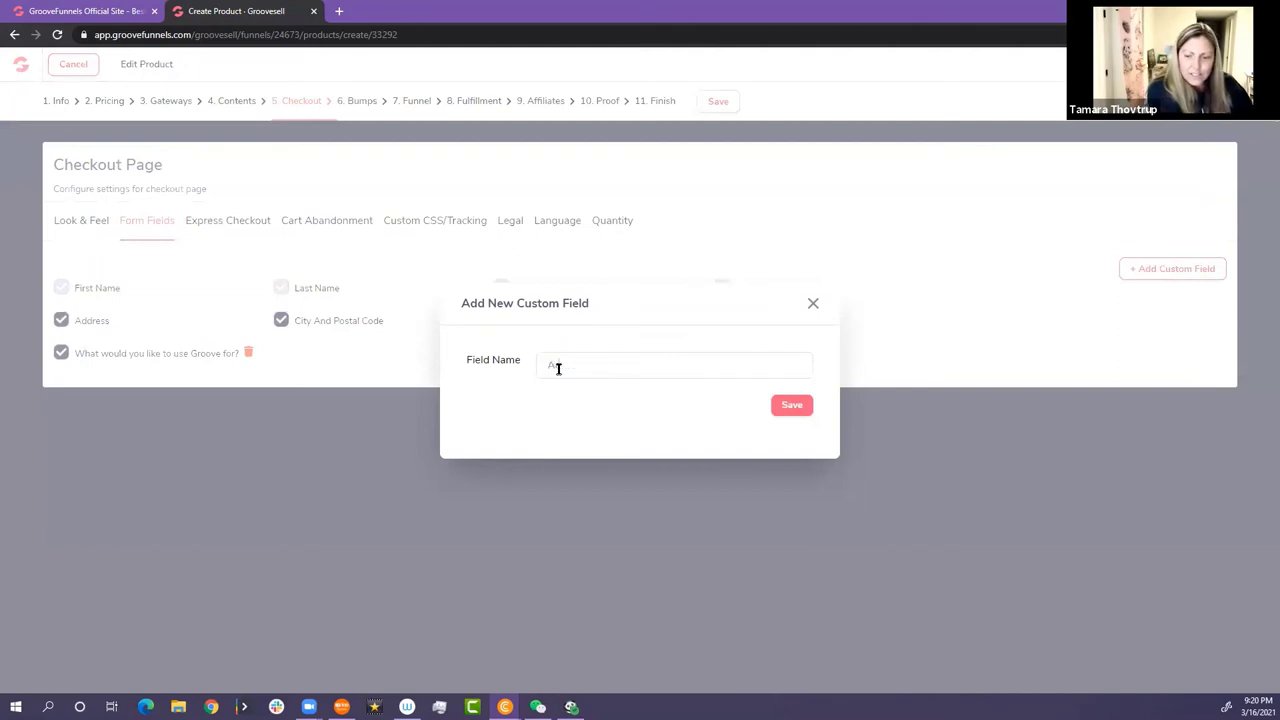
text(re you living in )
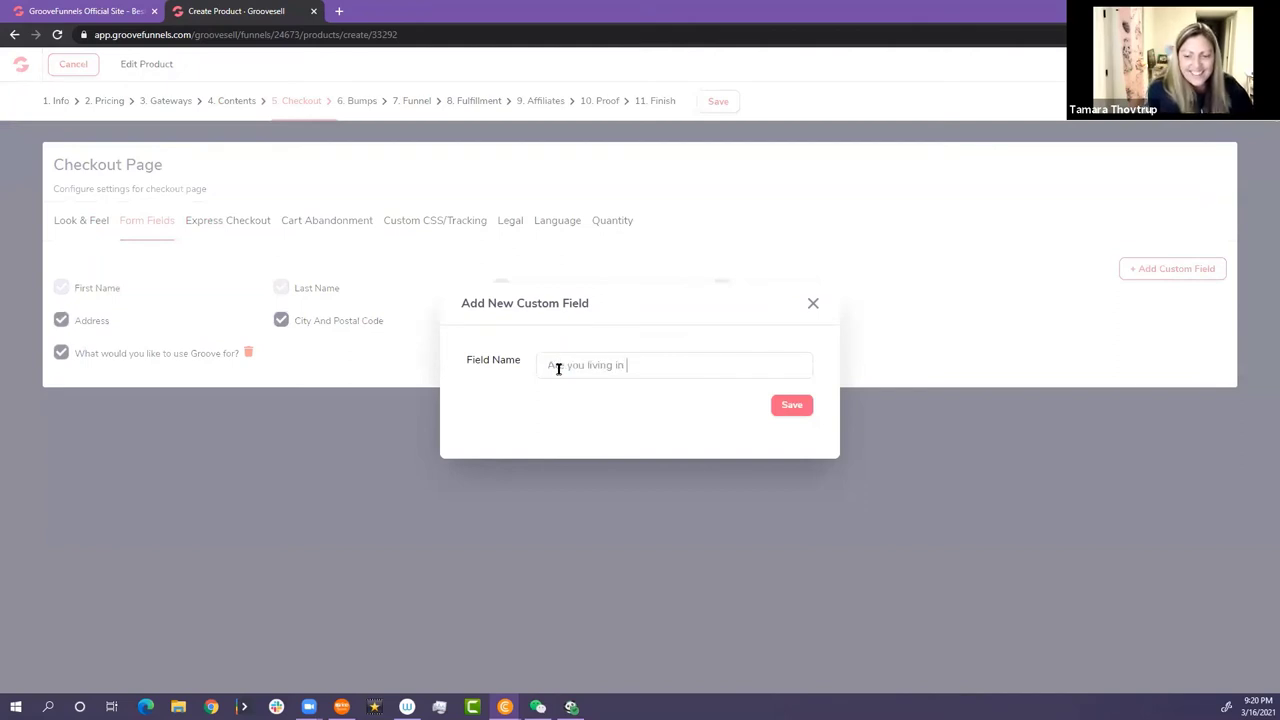
text(an RV)
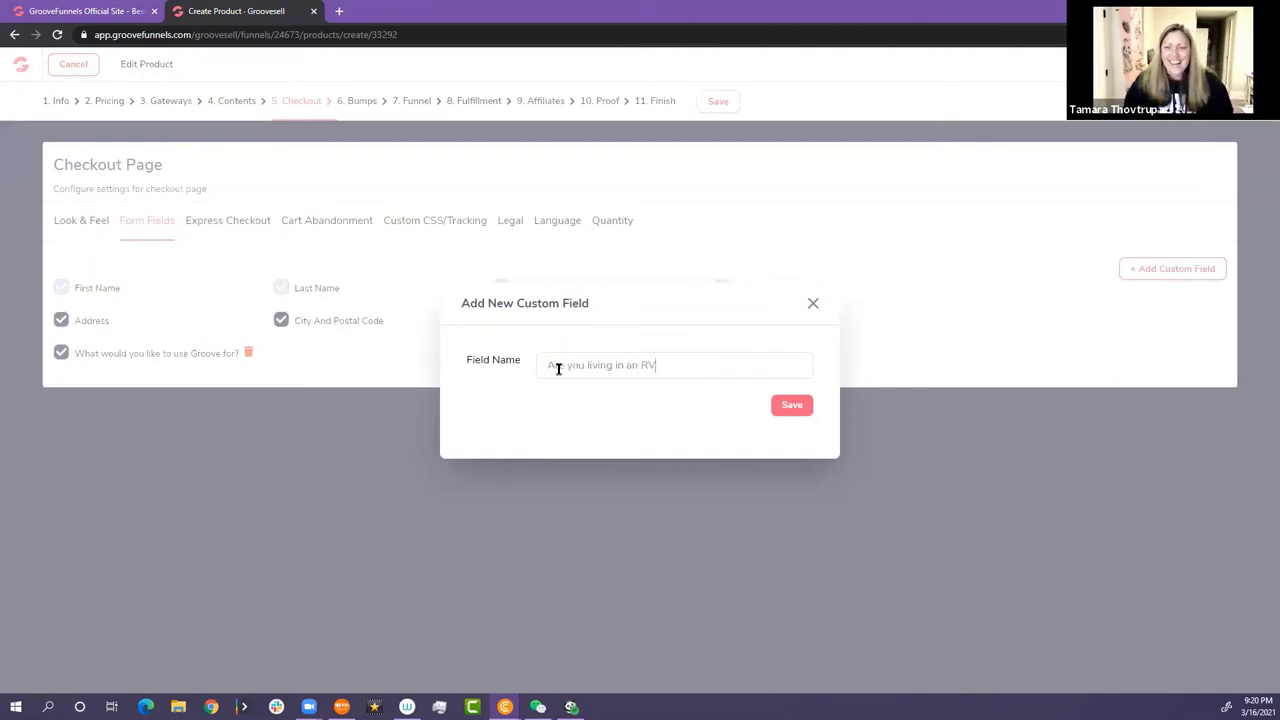
click(813, 305)
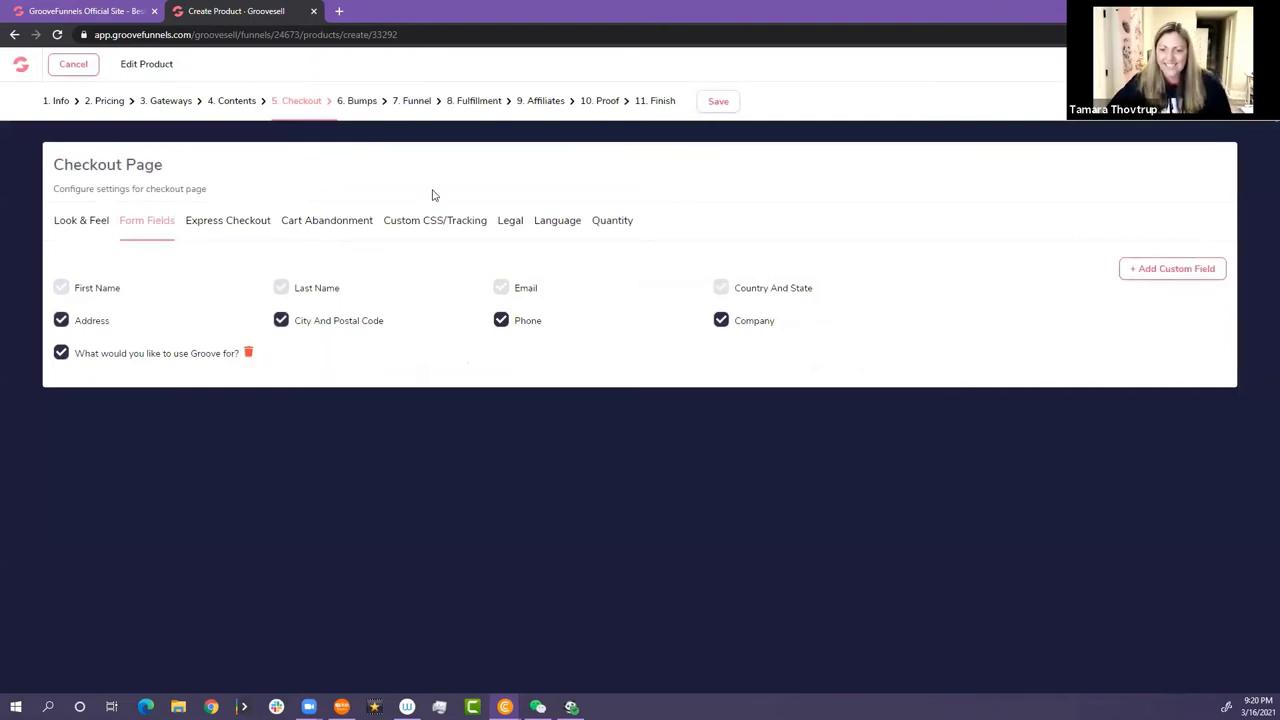
- Review the pre-sell order bump settings and the post-transaction page types set for each price point
click(359, 104)
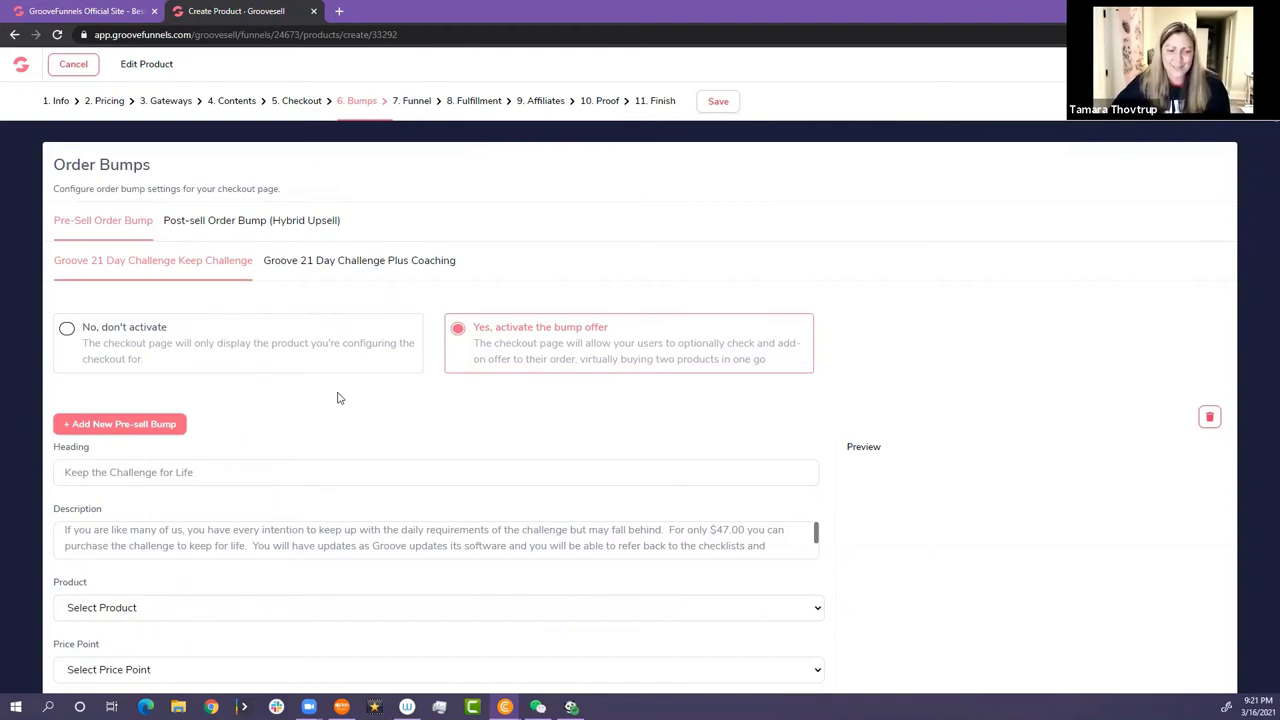
scroll(391, 483, down, 2)
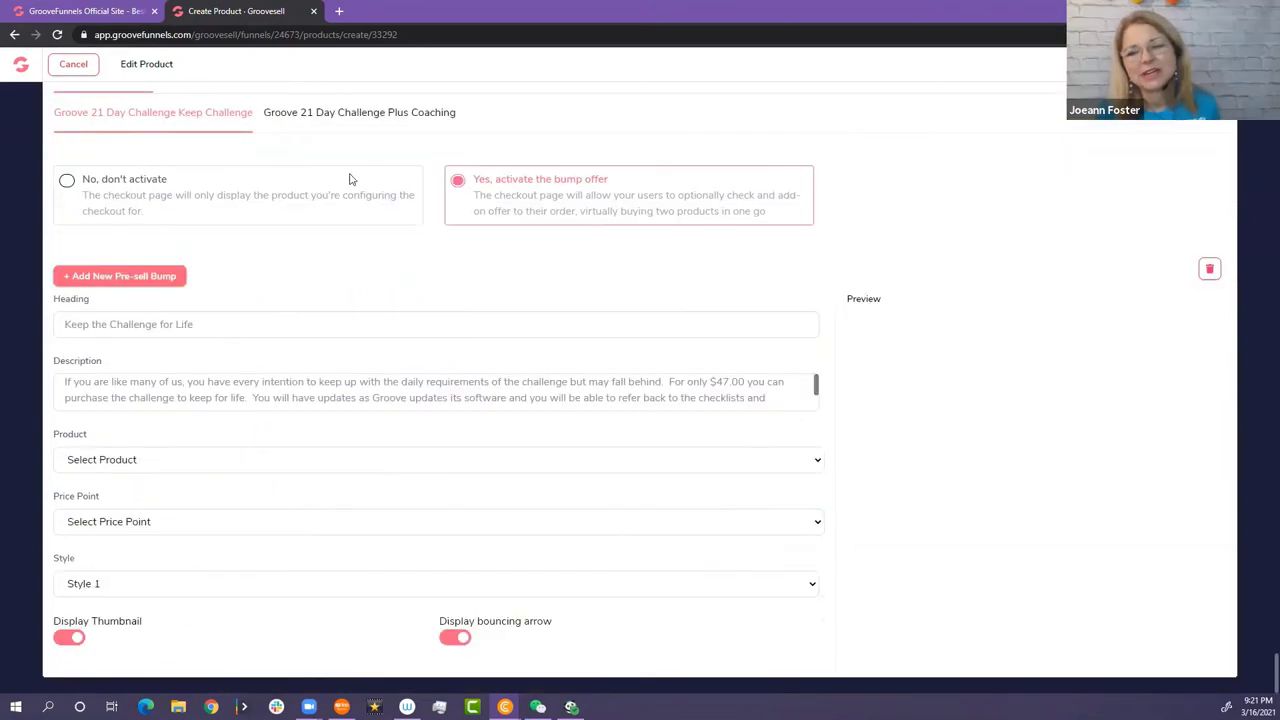
scroll(335, 128, up, 2)
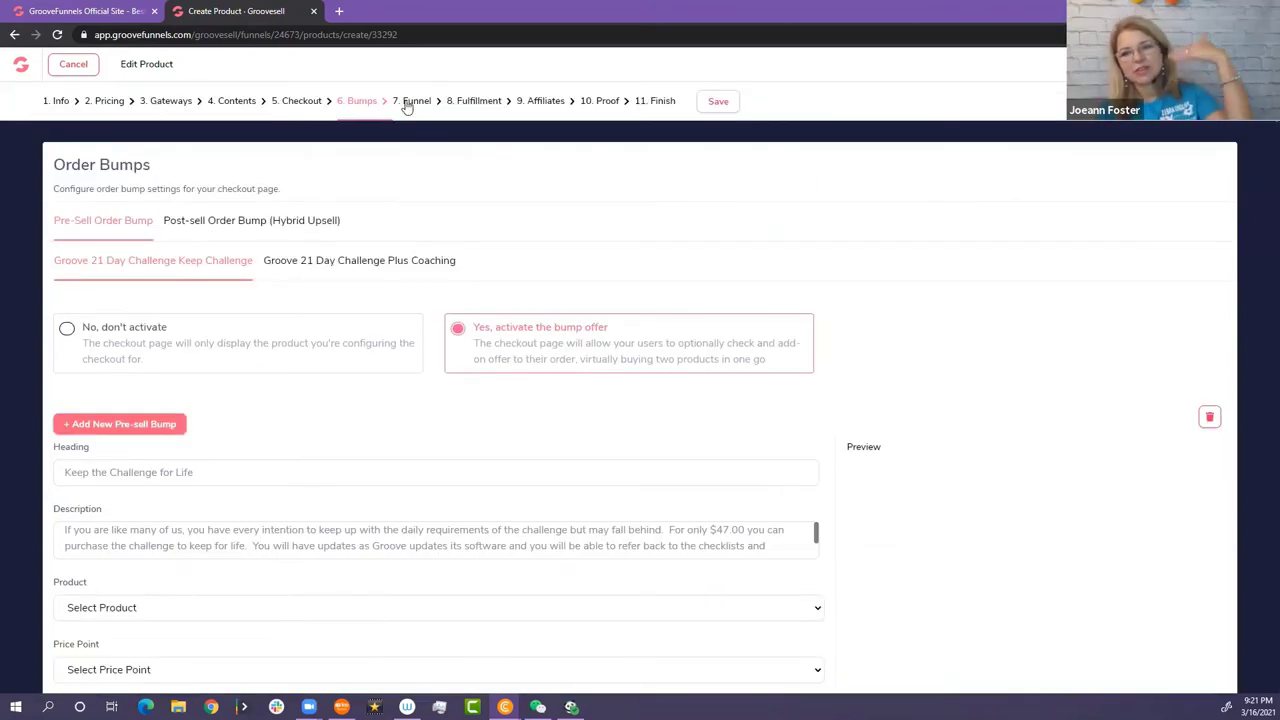
click(412, 101)
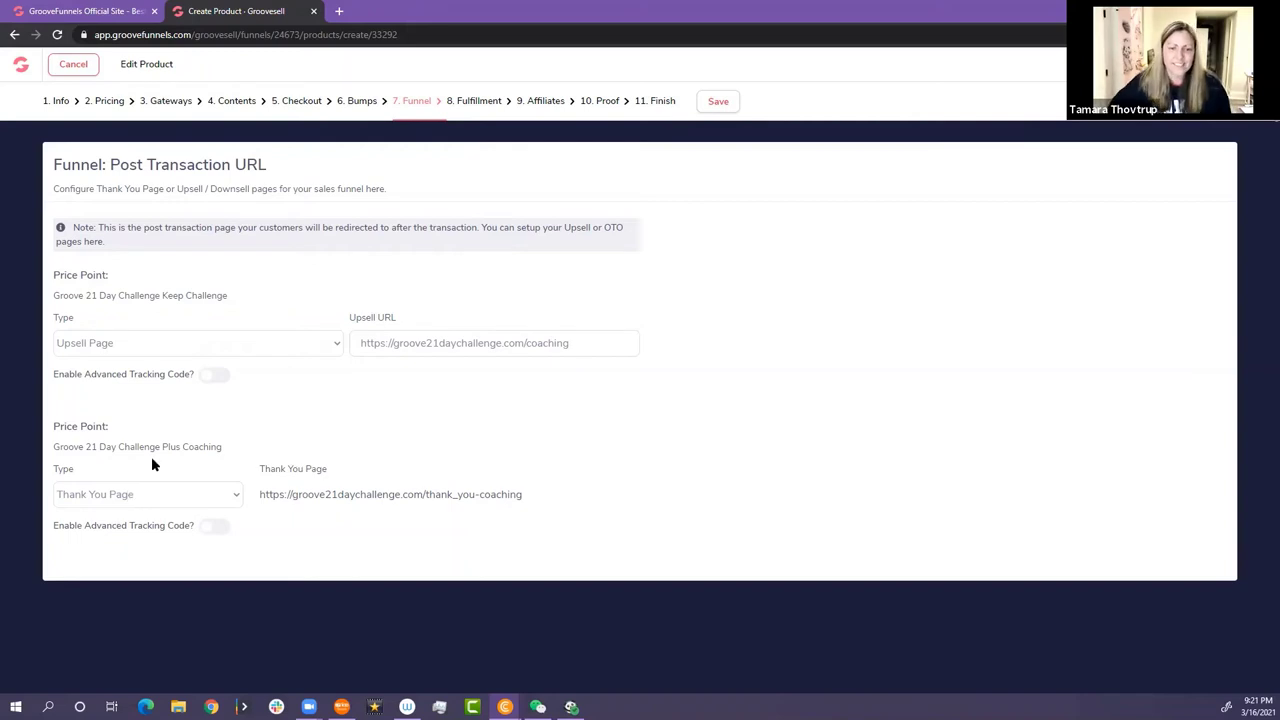
click(337, 345)
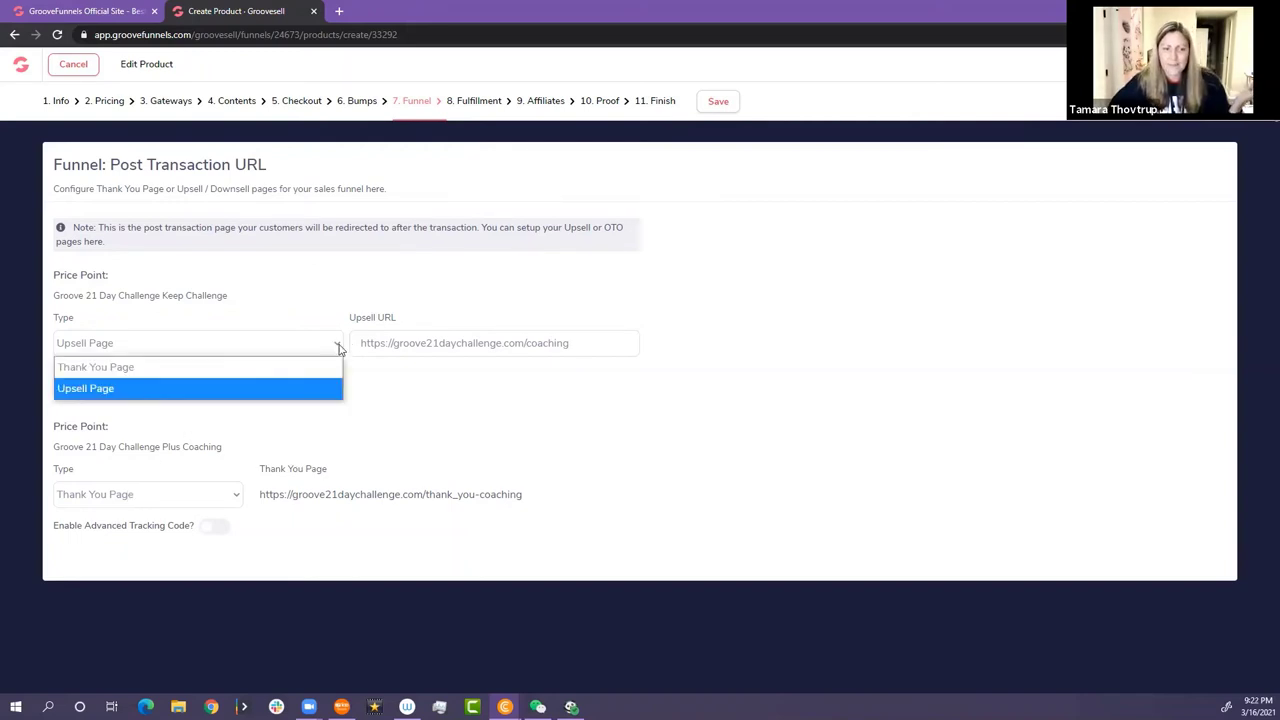
click(338, 347)
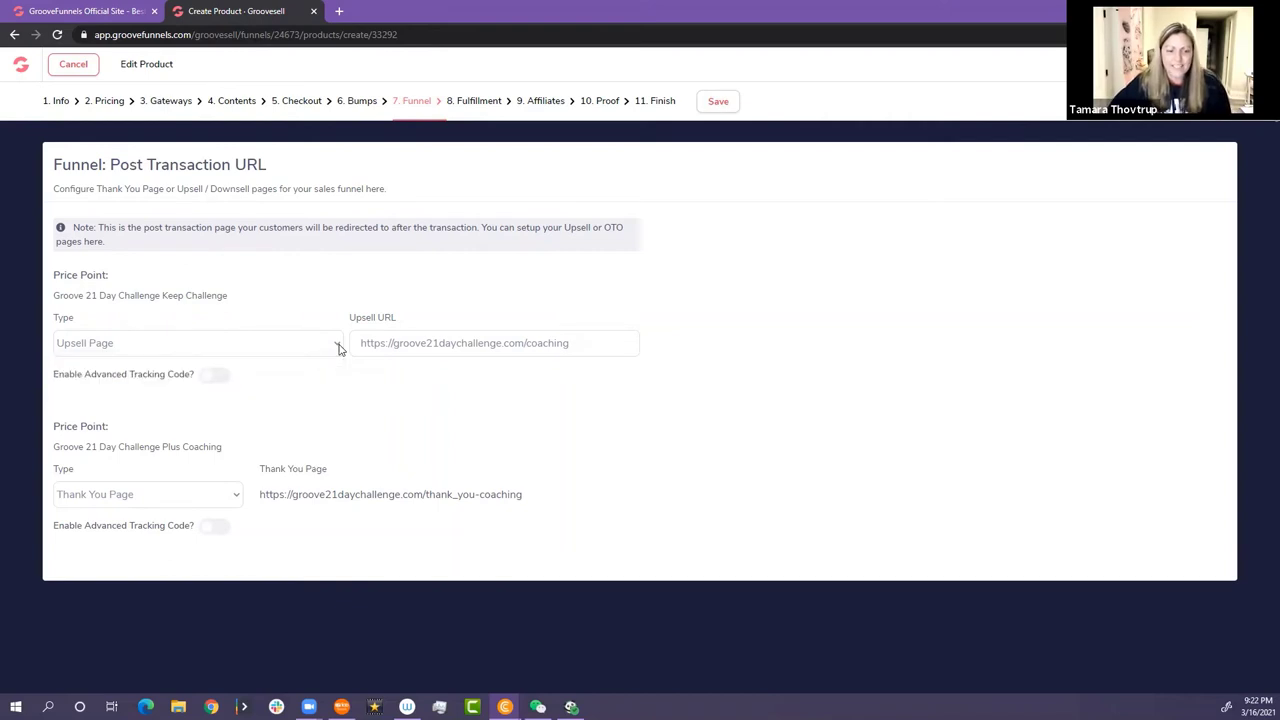
- Compare the fulfillment membership and access level assigned to the Keep Challenge and Plus Coaching price points
click(475, 102)
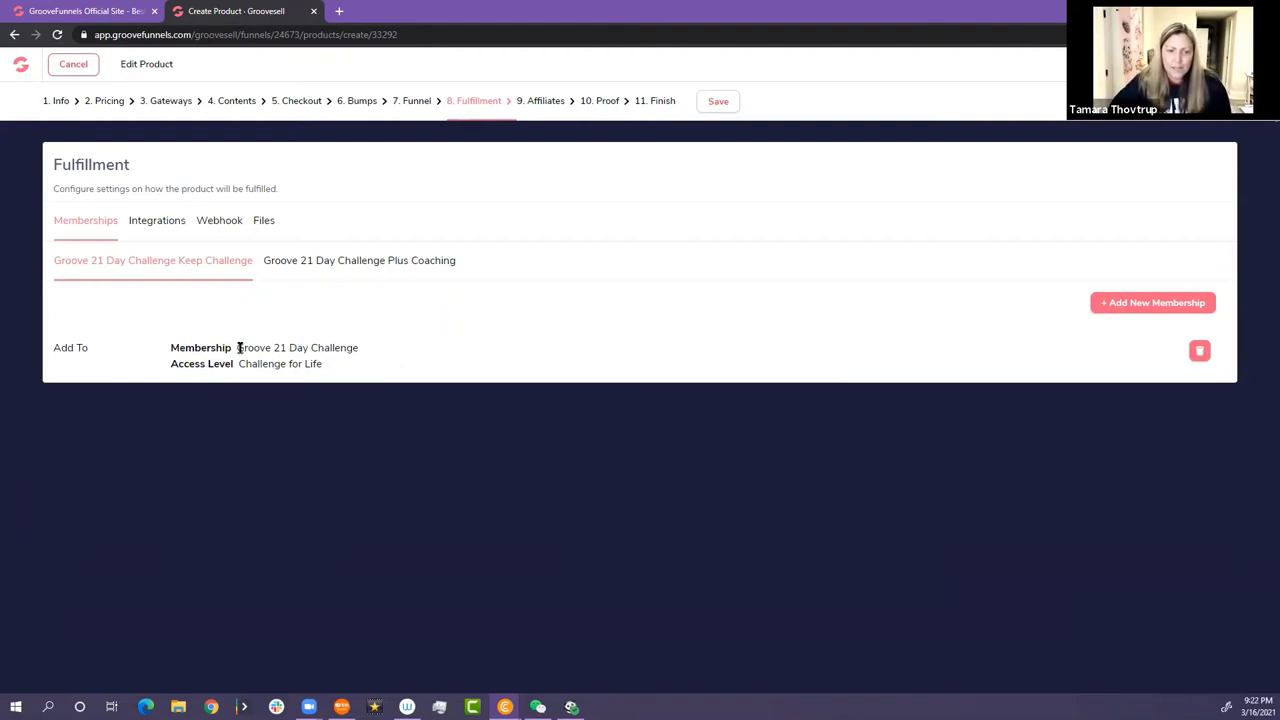
drag(238, 348, 346, 376)
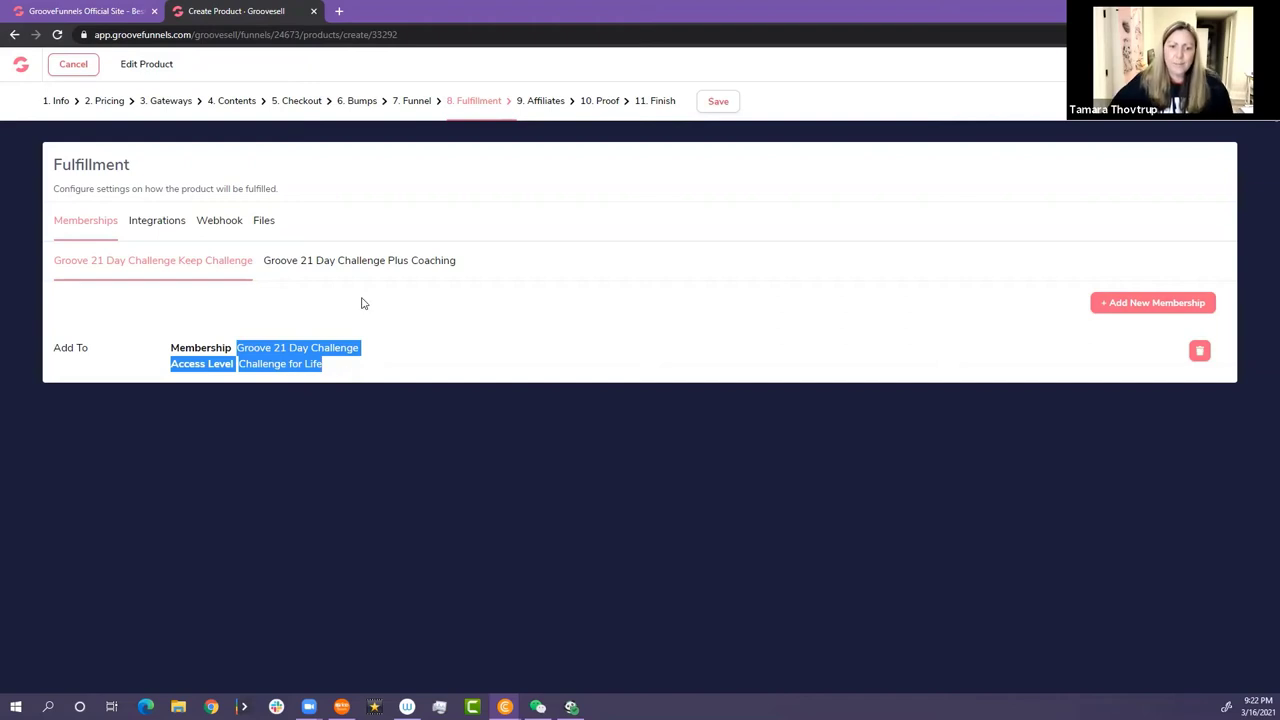
click(363, 262)
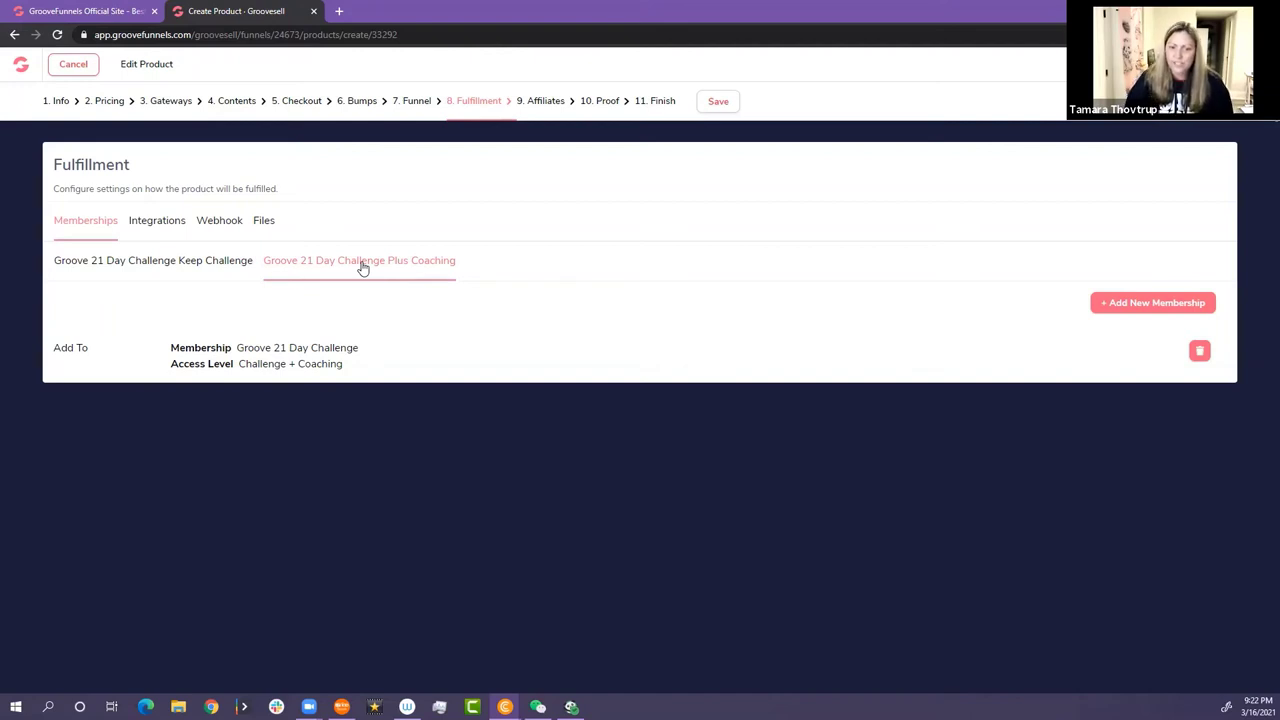
click(197, 262)
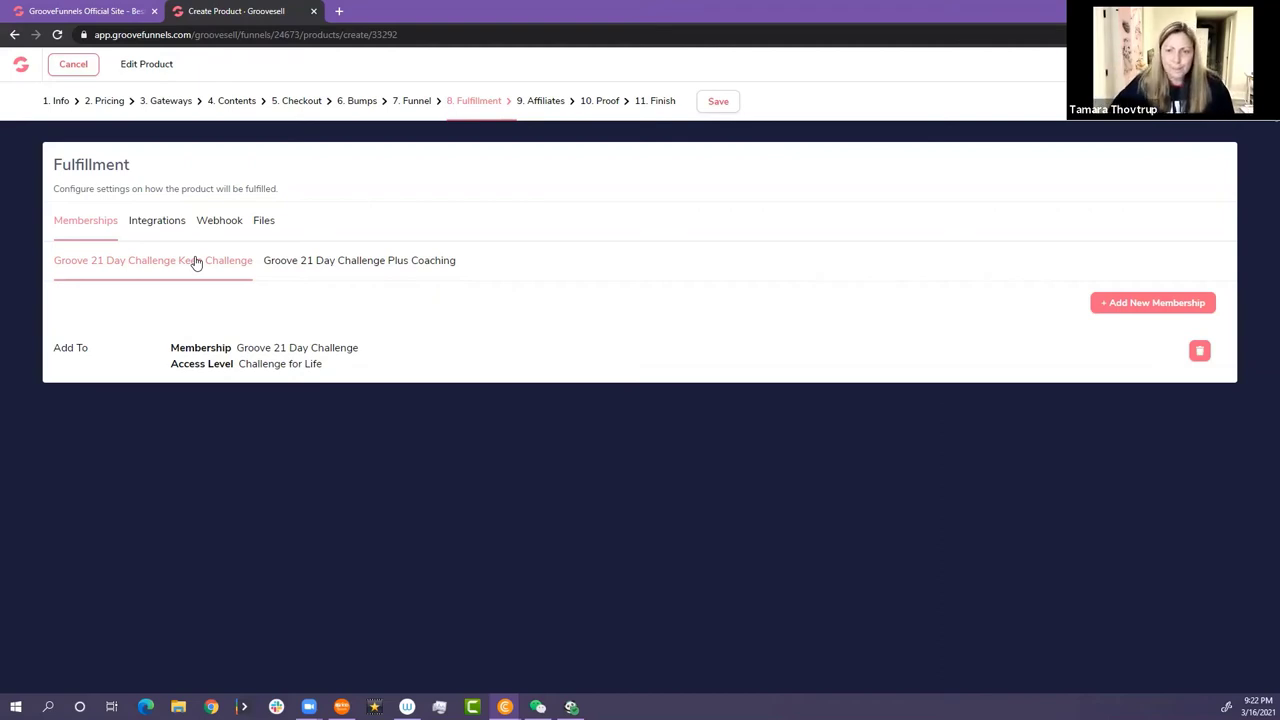
- Examine the affiliate program's commissions, commission overrides, custom landing pages and JV affiliate information page
click(543, 103)
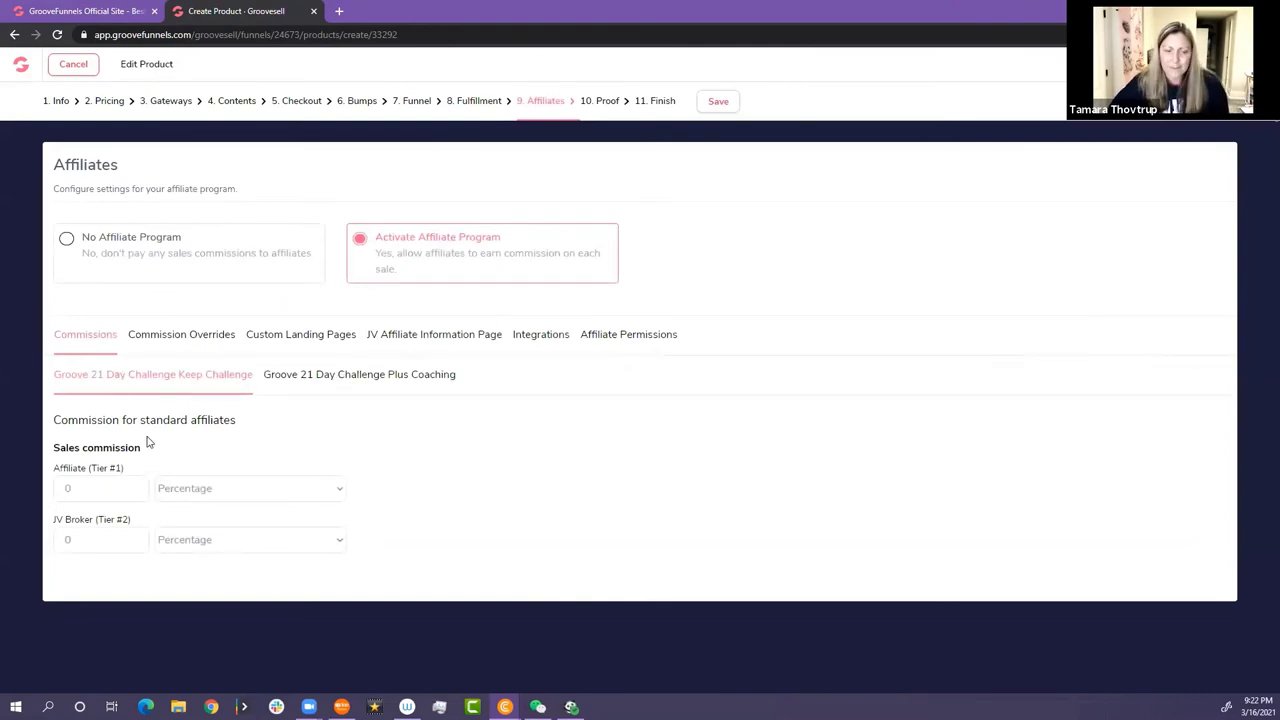
click(194, 338)
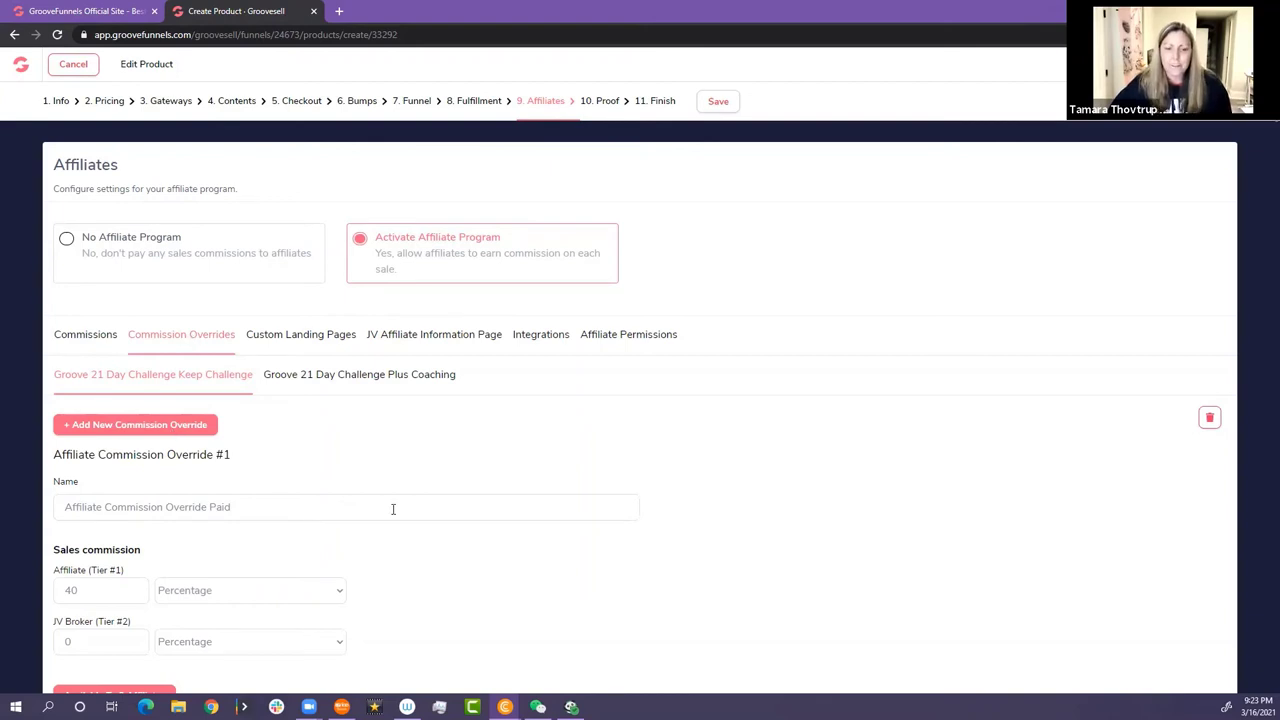
click(301, 337)
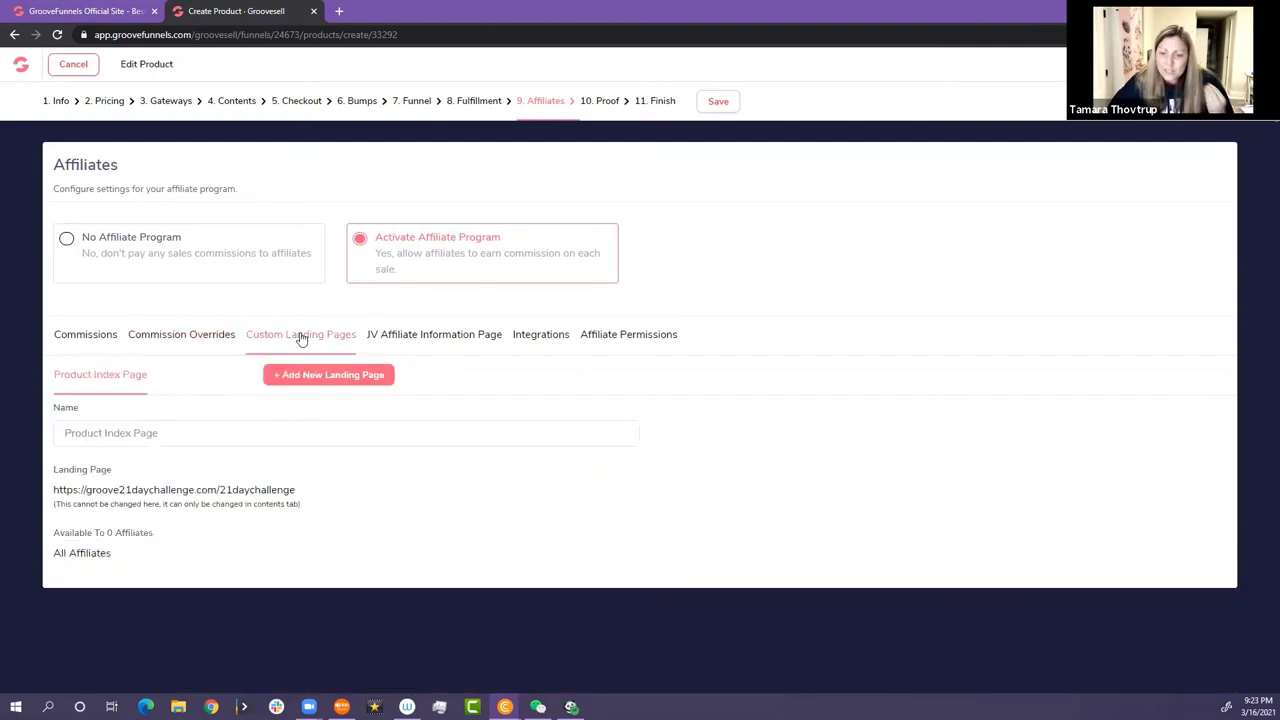
click(444, 340)
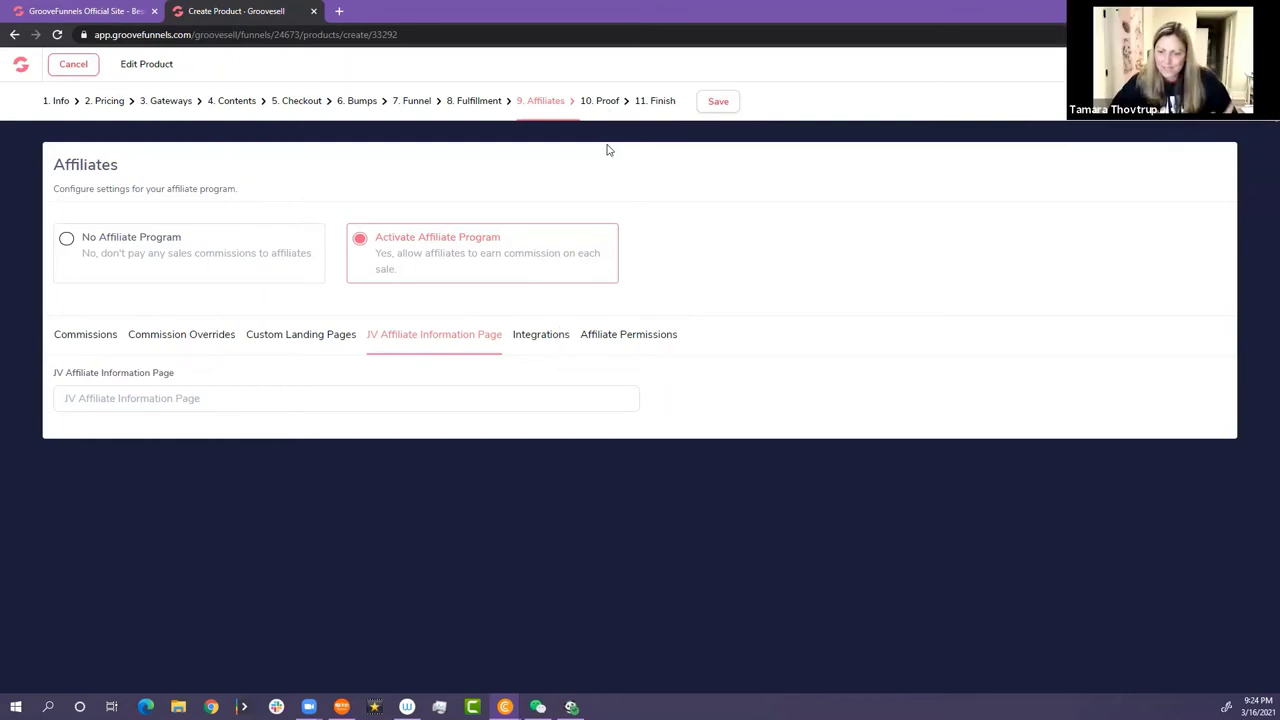
- Inspect the affiliate program's integrations and the options offered for a new ActiveCampaign integration
click(541, 336)
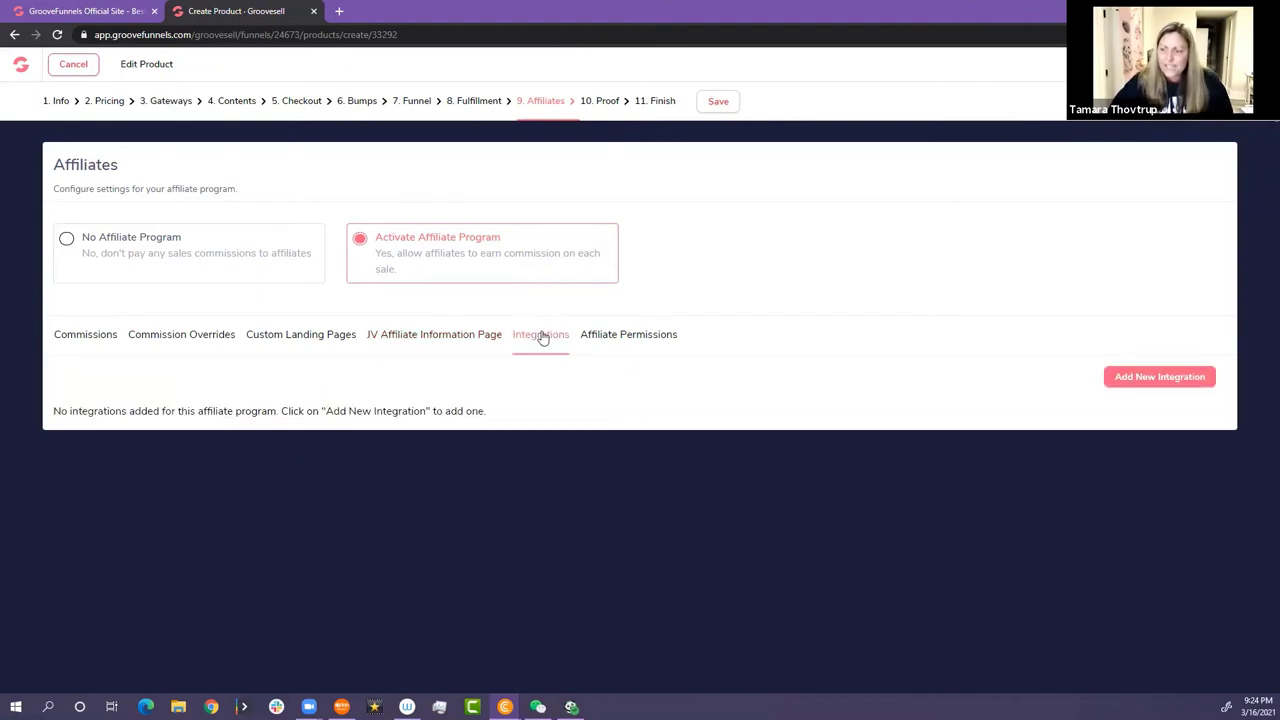
click(1157, 378)
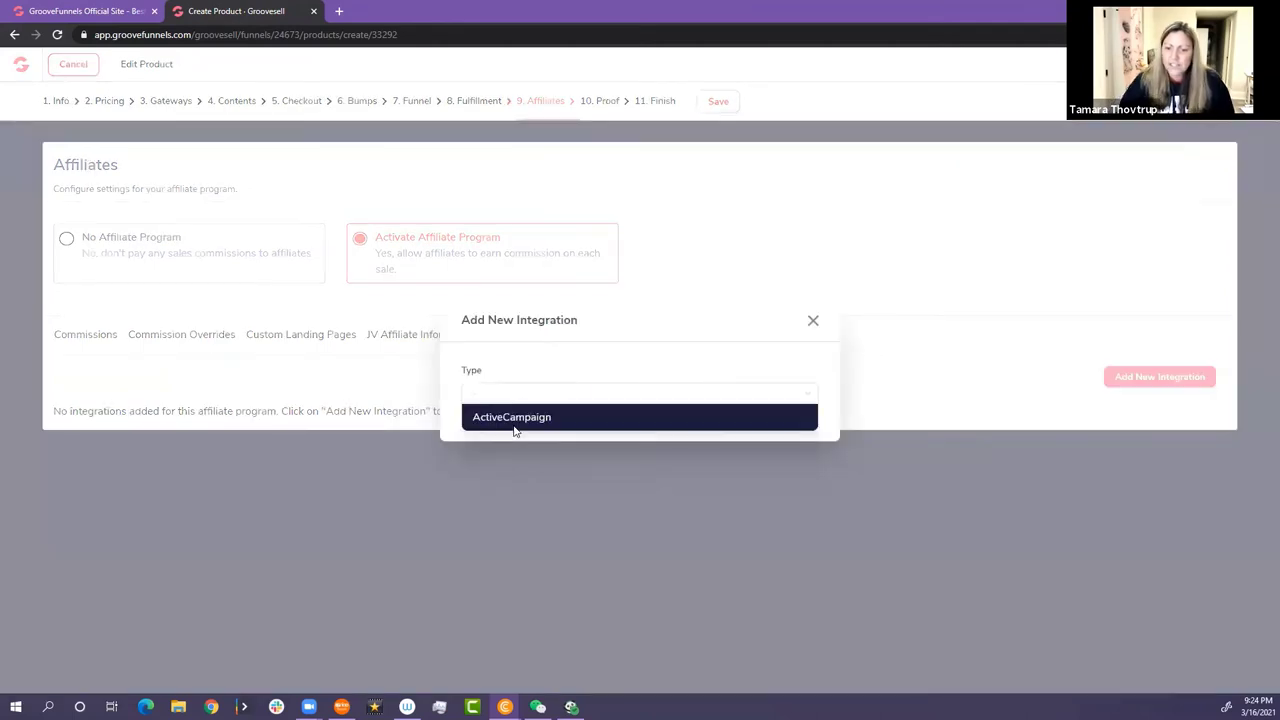
click(514, 418)
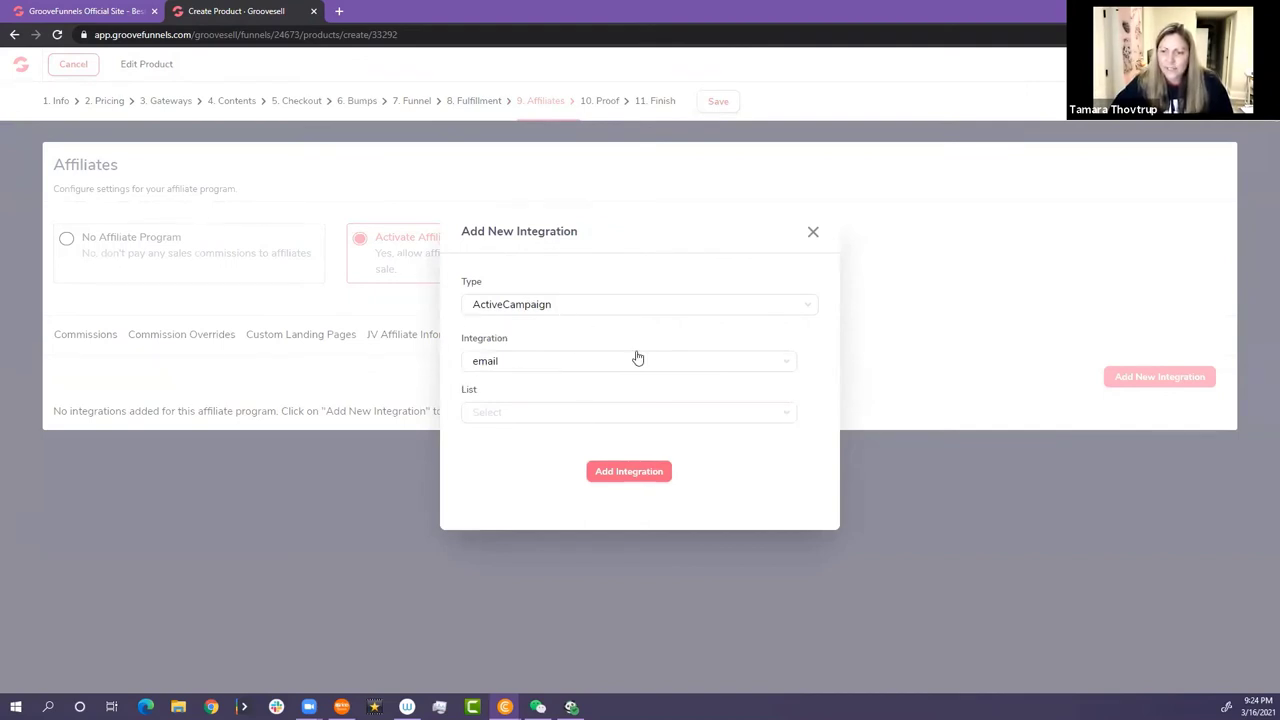
click(815, 234)
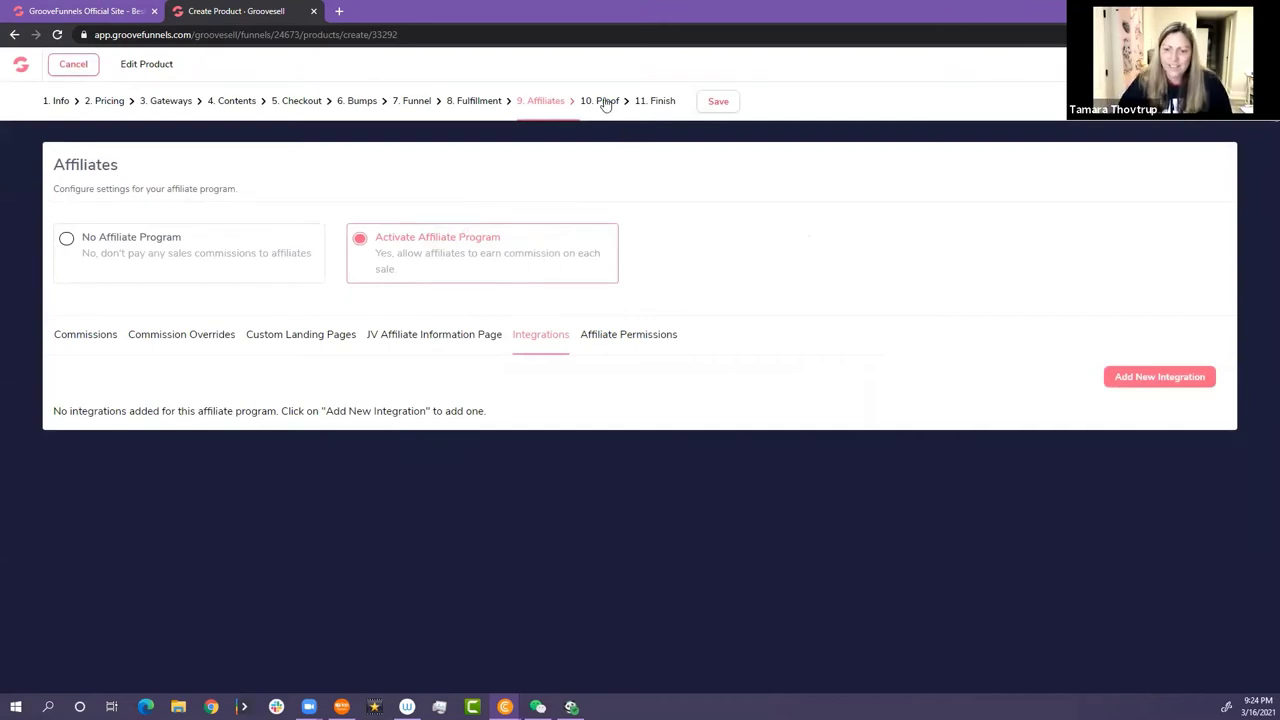
- Review the affiliate permissions for data sharing and for bonus delivery and pixels
click(607, 341)
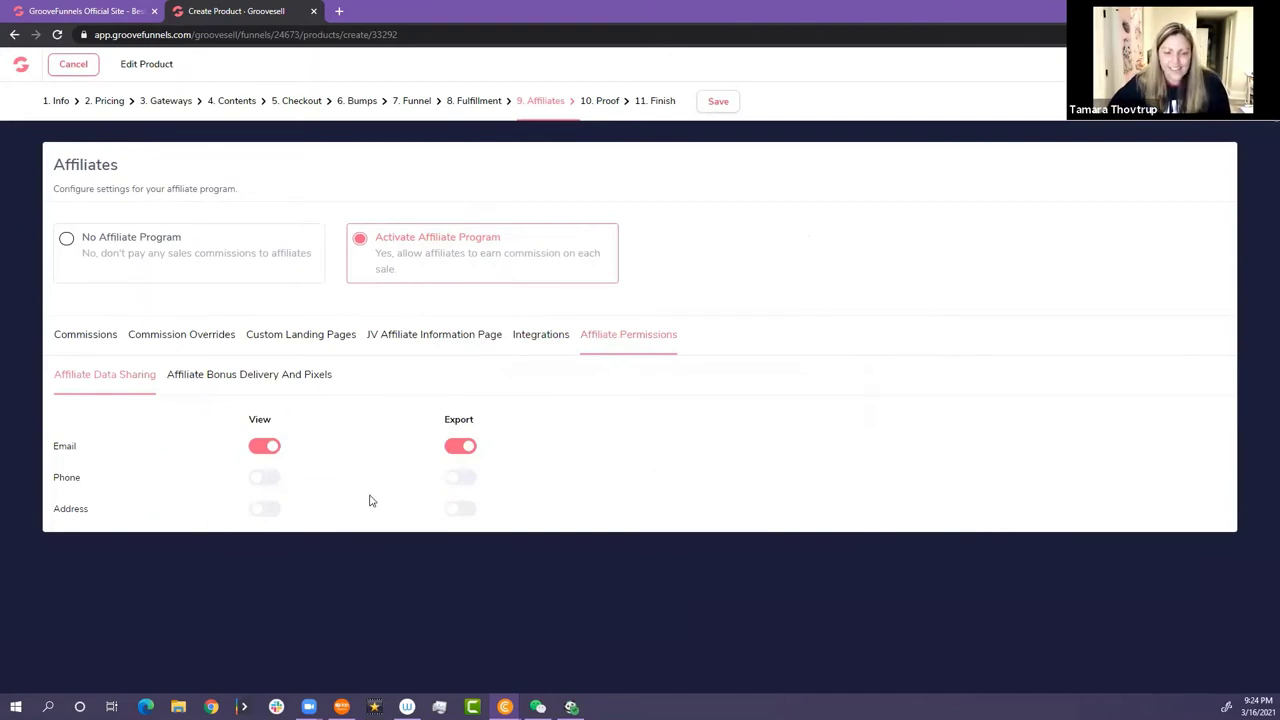
click(297, 377)
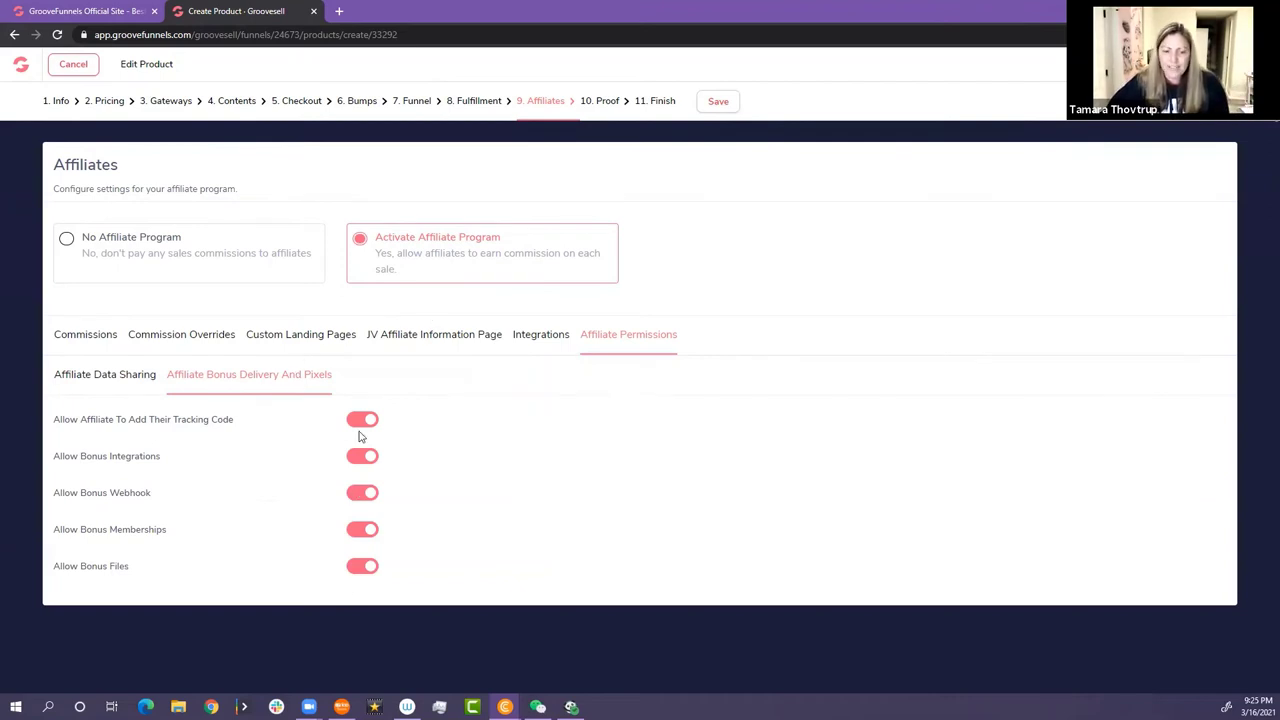
- Check the product's proof widgets and copy the tracking link code from the Finish stage
click(604, 101)
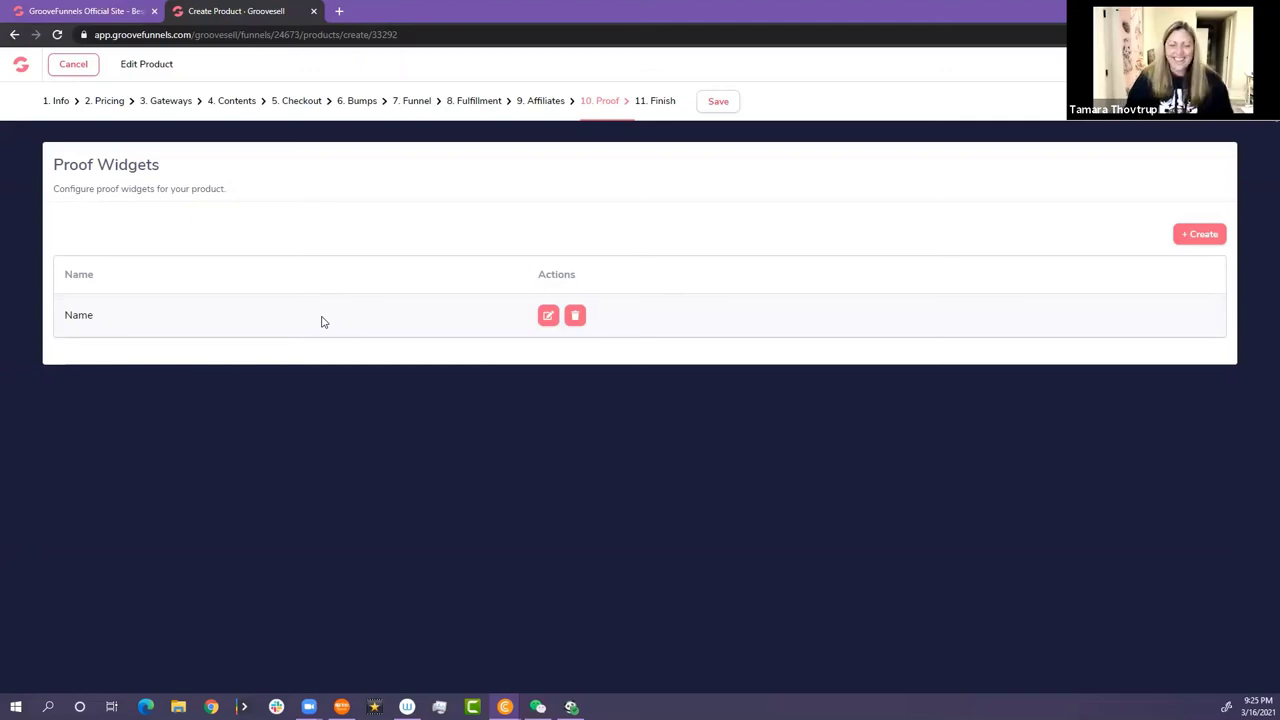
click(664, 104)
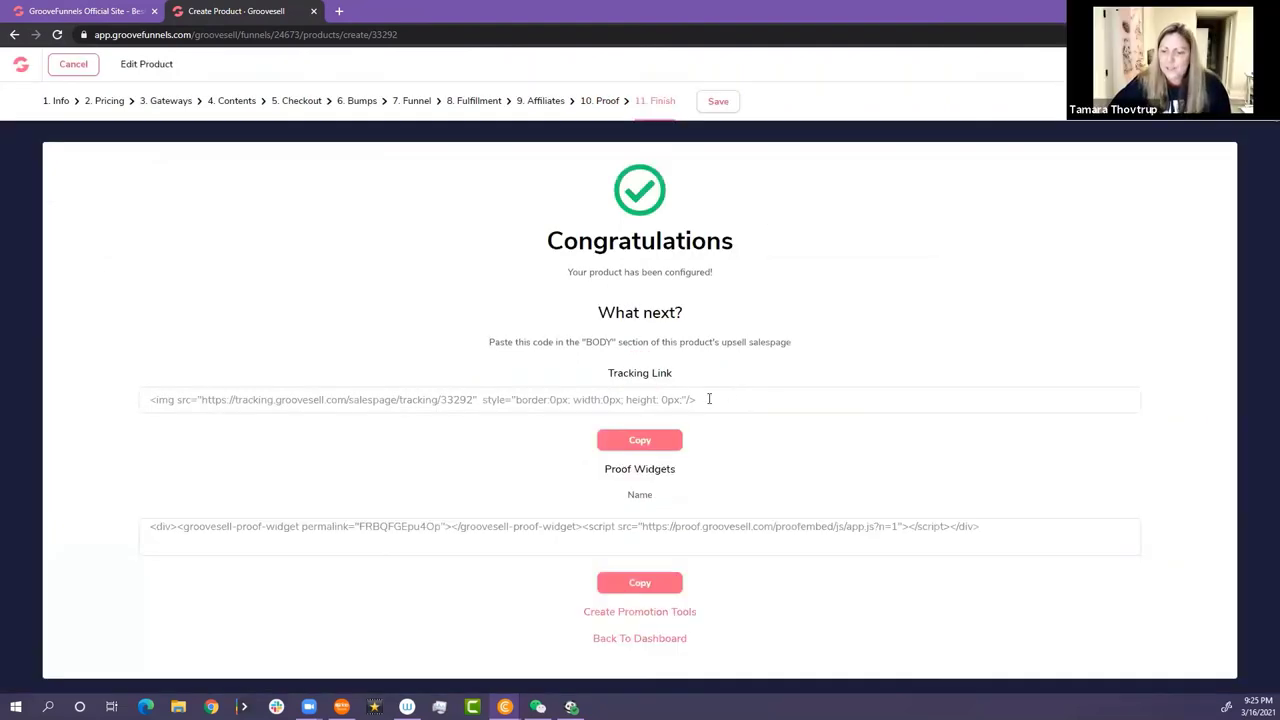
triple_click(709, 402)
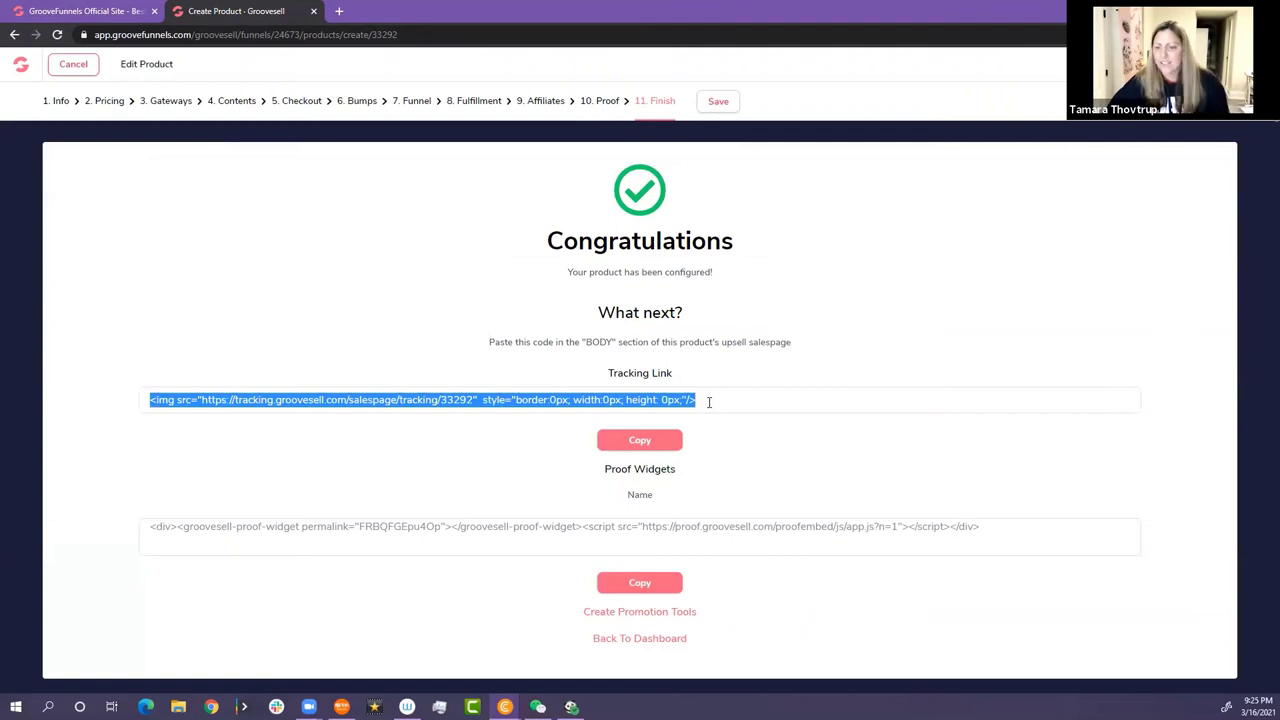
click(677, 443)
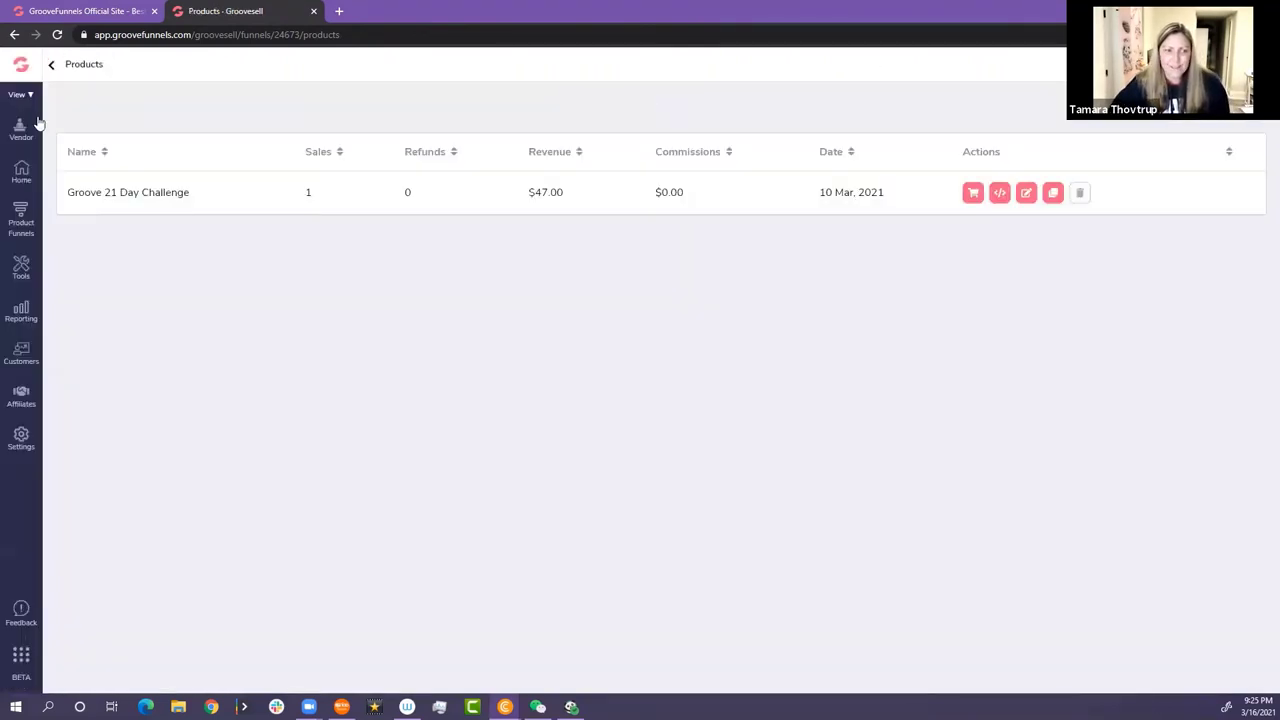
- Switch to GroovePages, open the 21 day Groove Challenge site in the editor, and return to the sites list
click(22, 65)
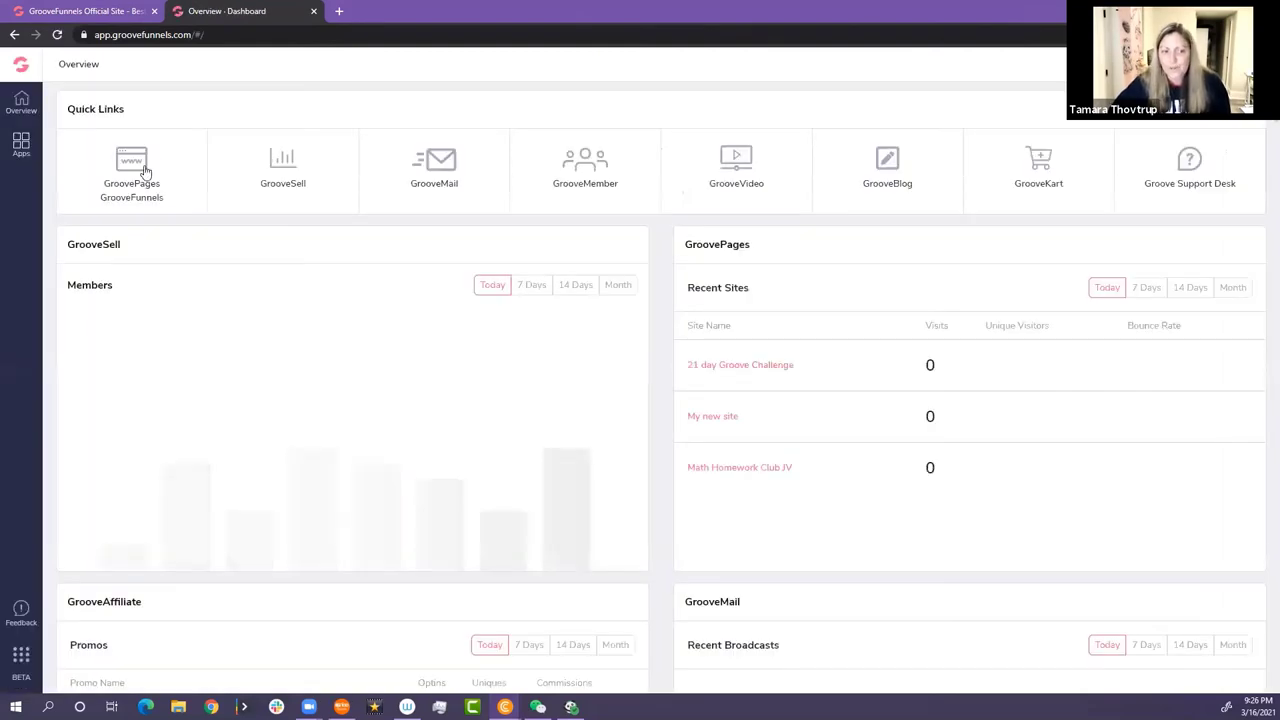
click(145, 172)
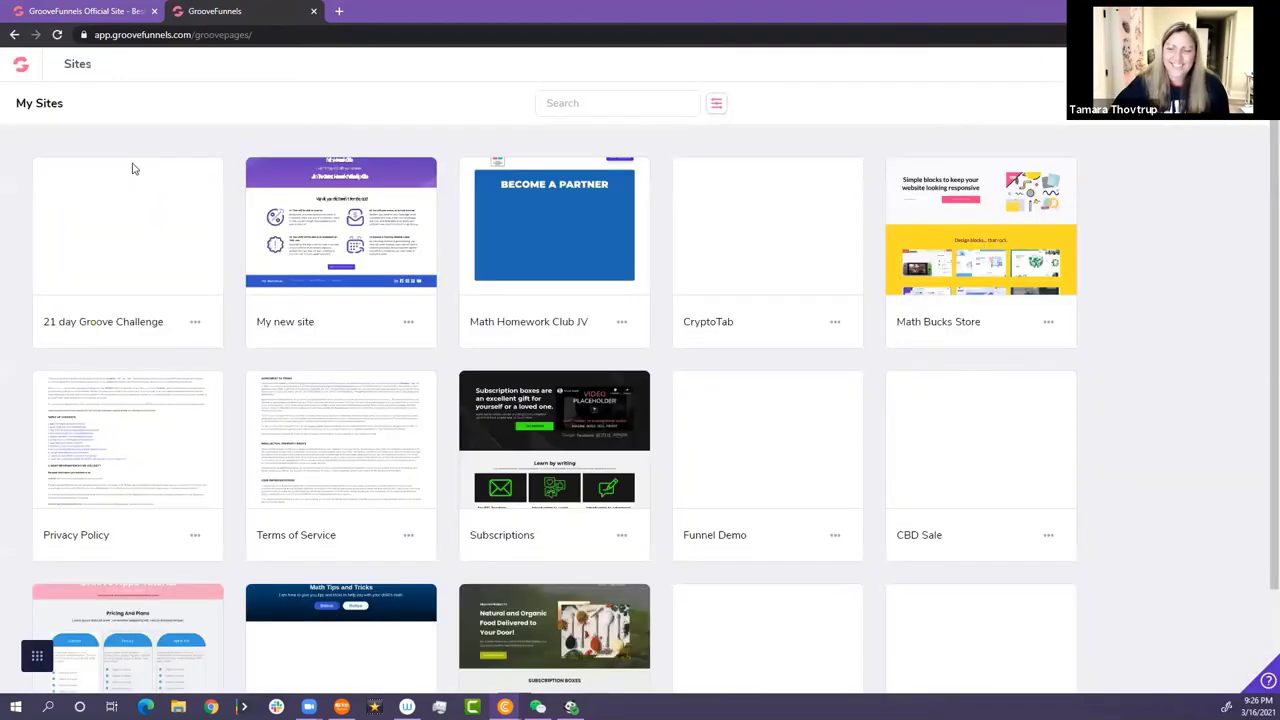
mouse_move(117, 214)
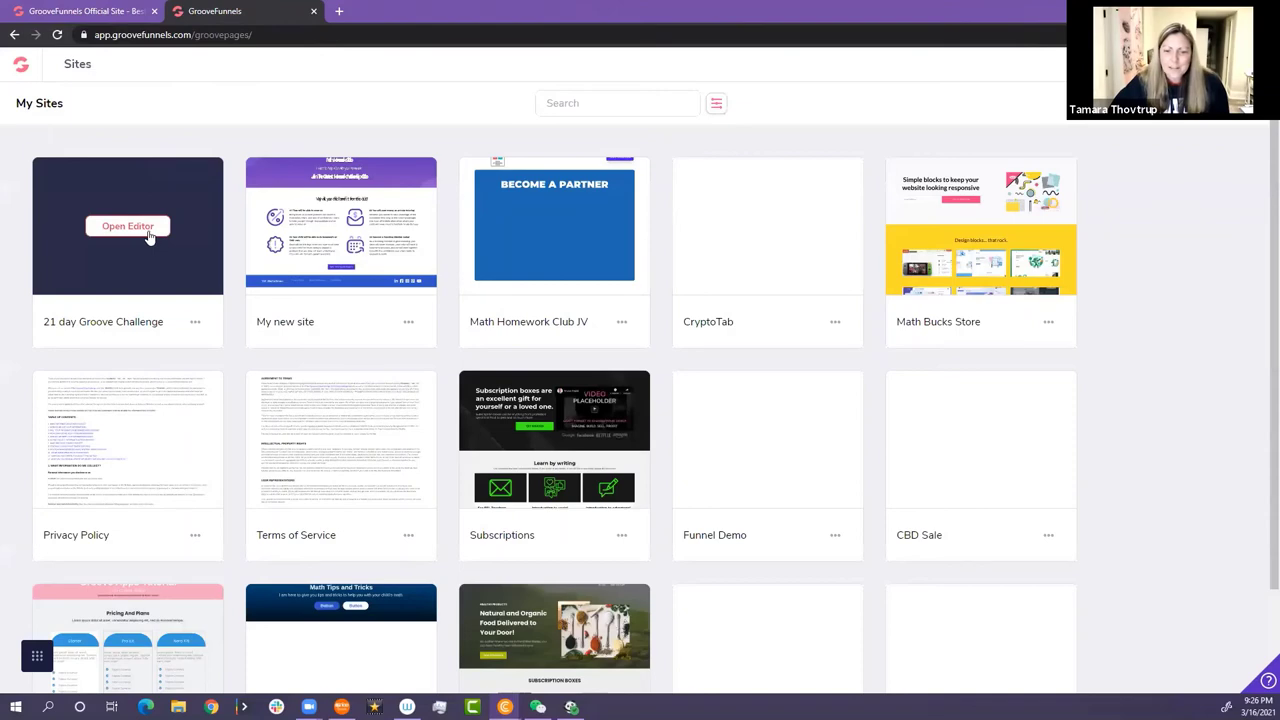
click(130, 227)
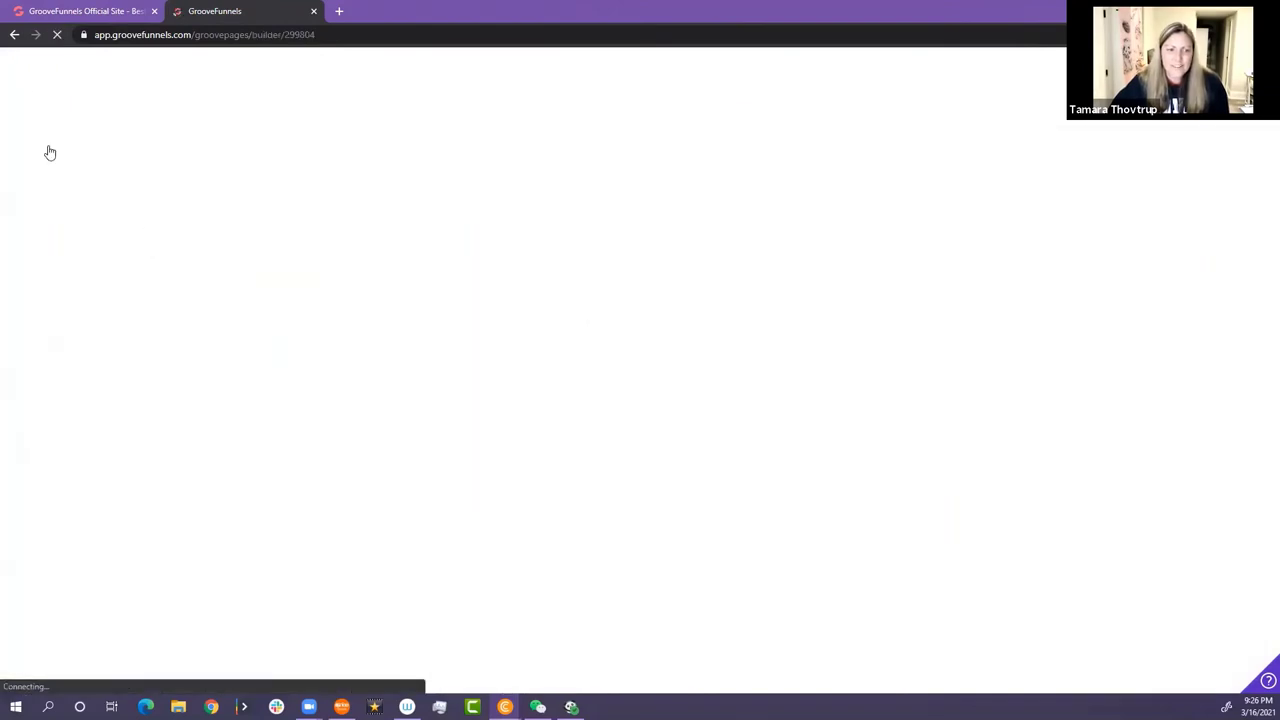
click(14, 35)
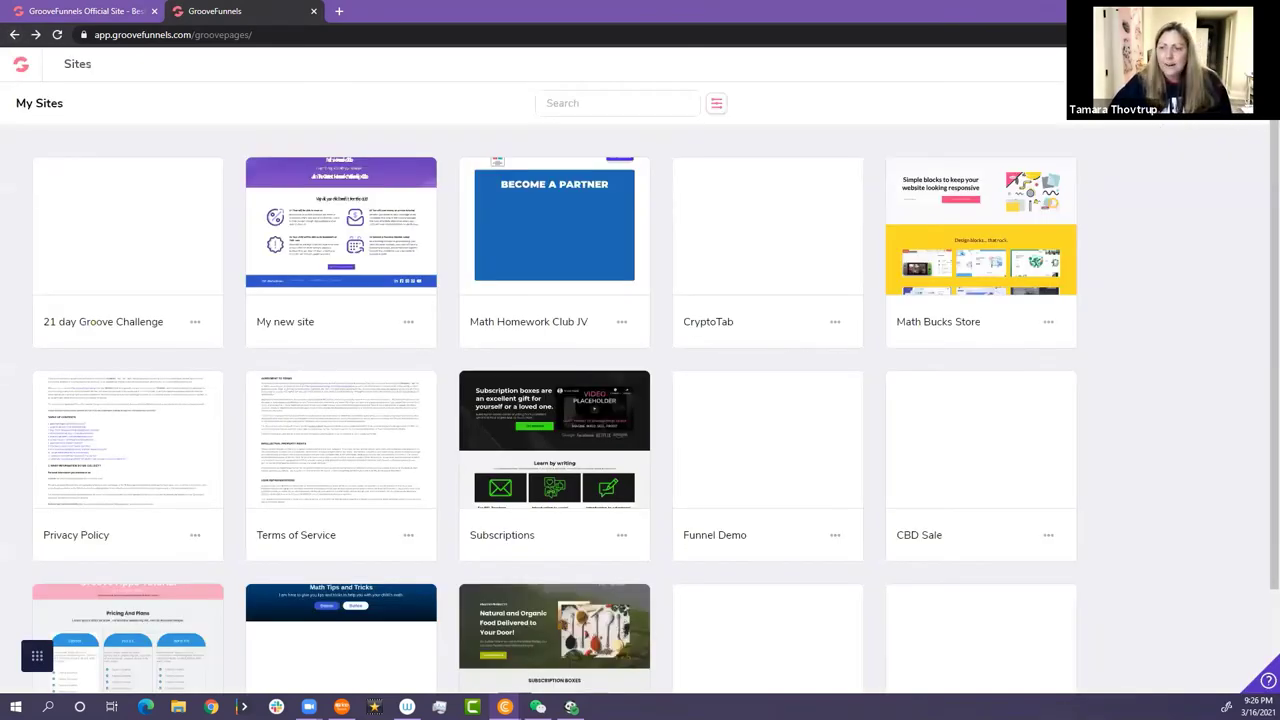
- Begin creating a new site and browse the single-page templates on offer
click(716, 103)
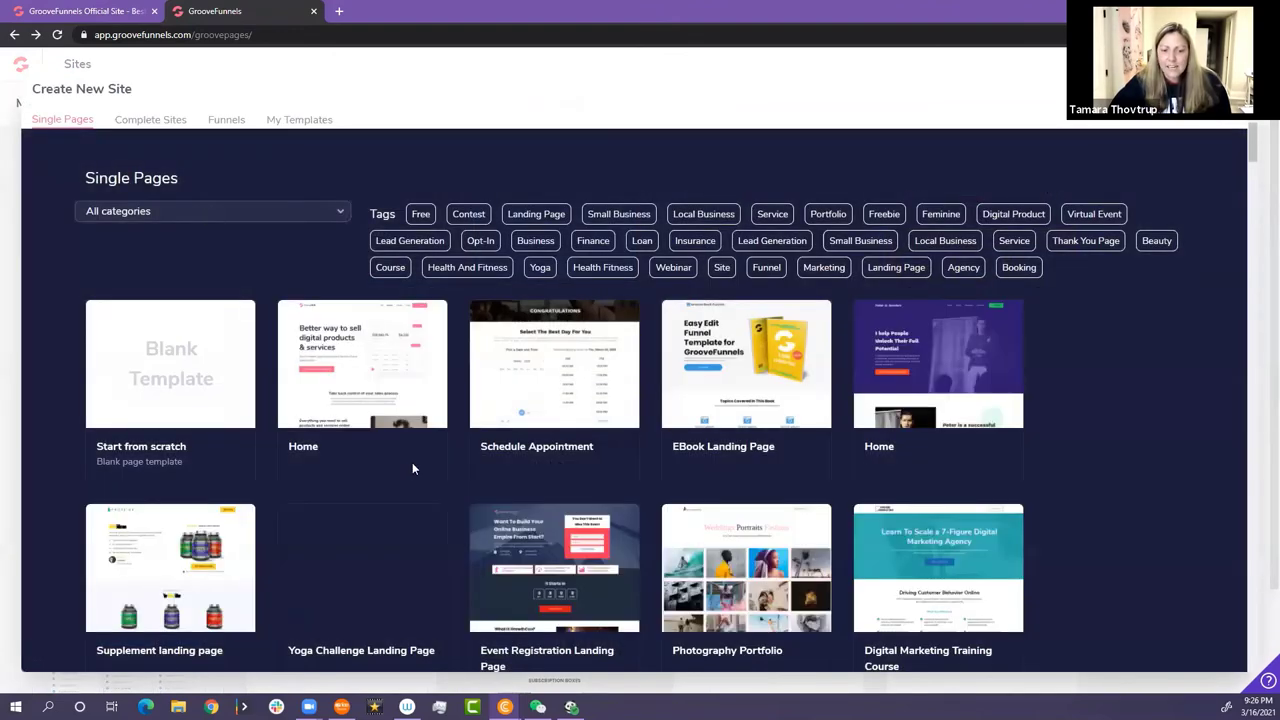
scroll(412, 464, down, 3)
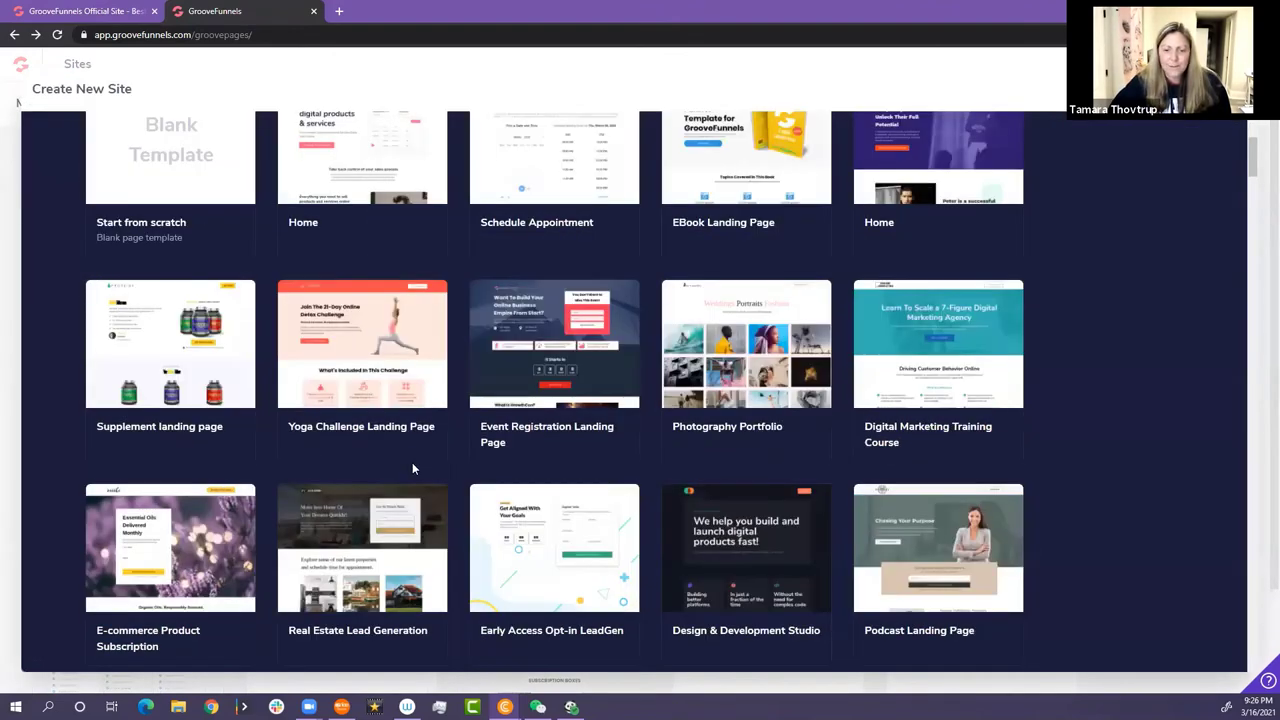
scroll(412, 462, down, 3)
scroll(412, 462, down, 3)
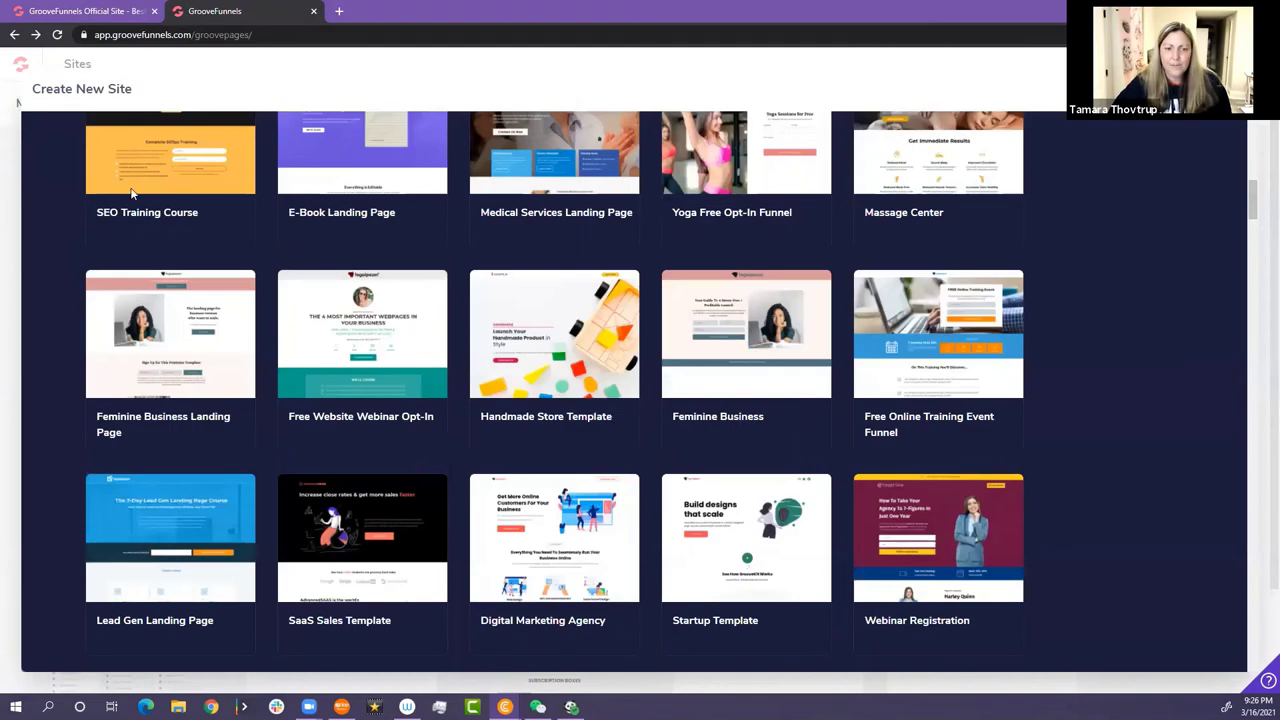
scroll(134, 194, up, 6)
scroll(148, 133, up, 2)
scroll(150, 121, up, 1)
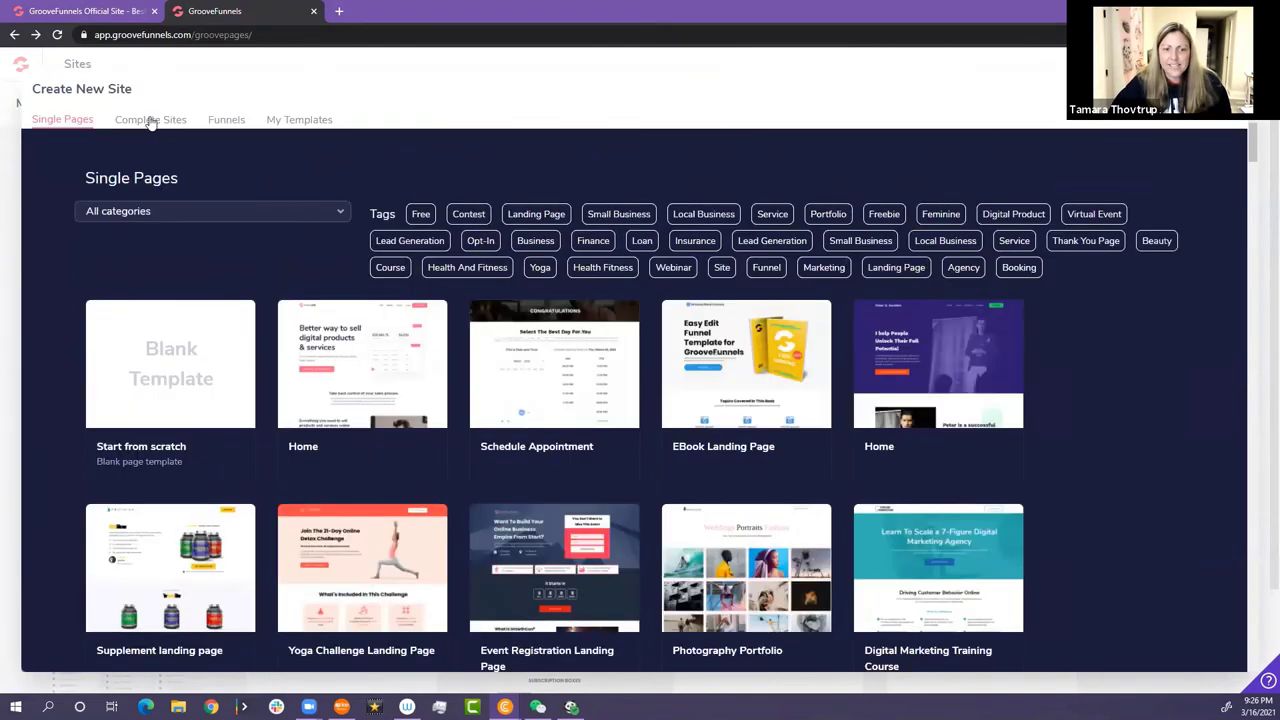
- Compare the template collections for complete sites, funnels and personally saved templates
click(150, 120)
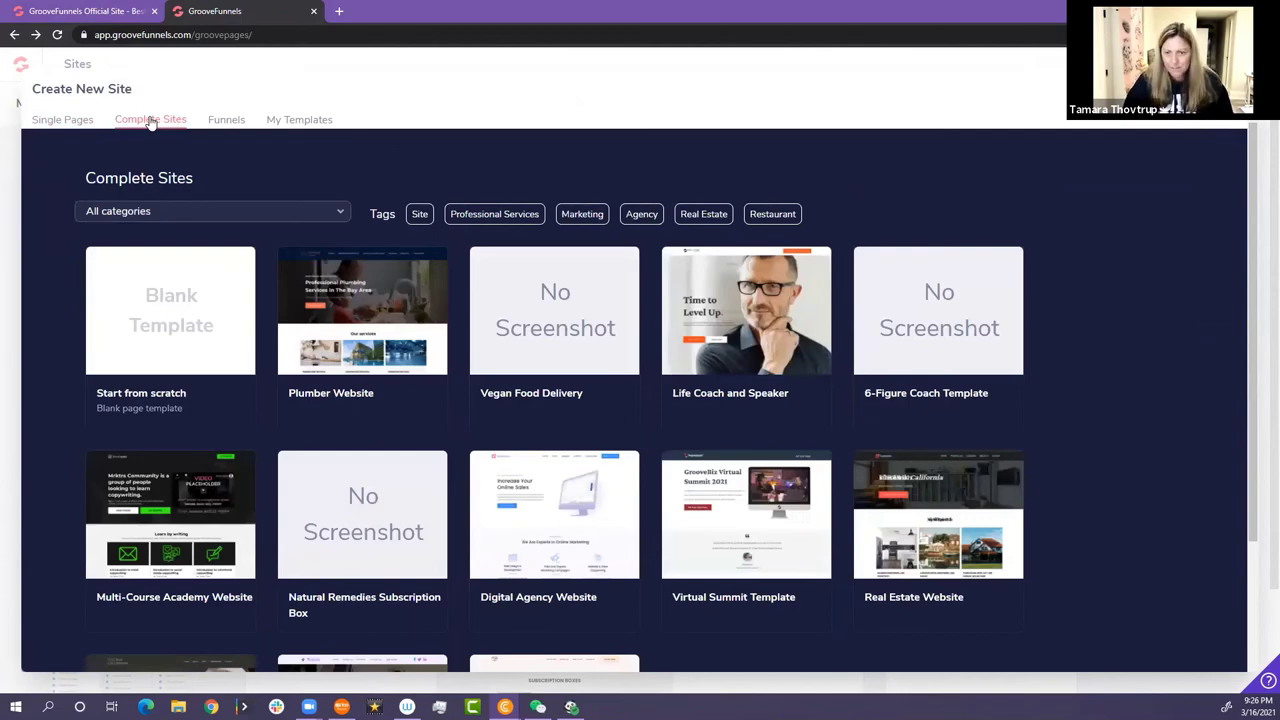
click(215, 124)
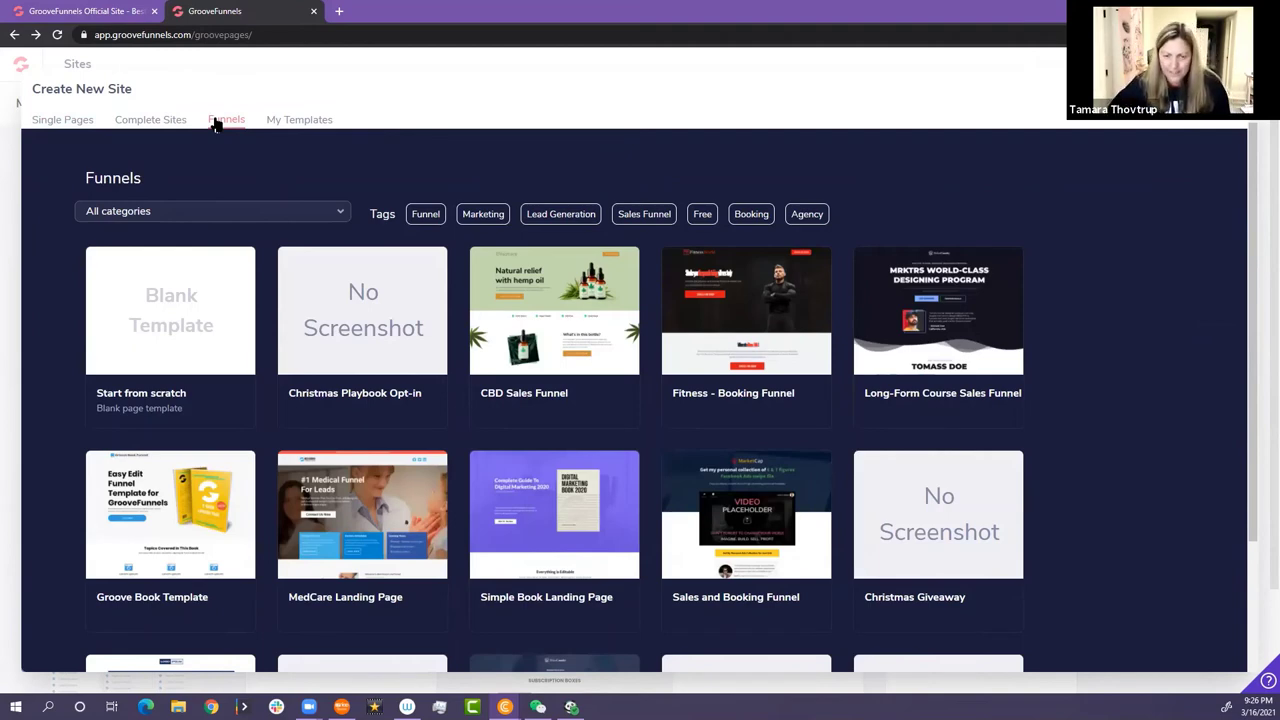
click(299, 121)
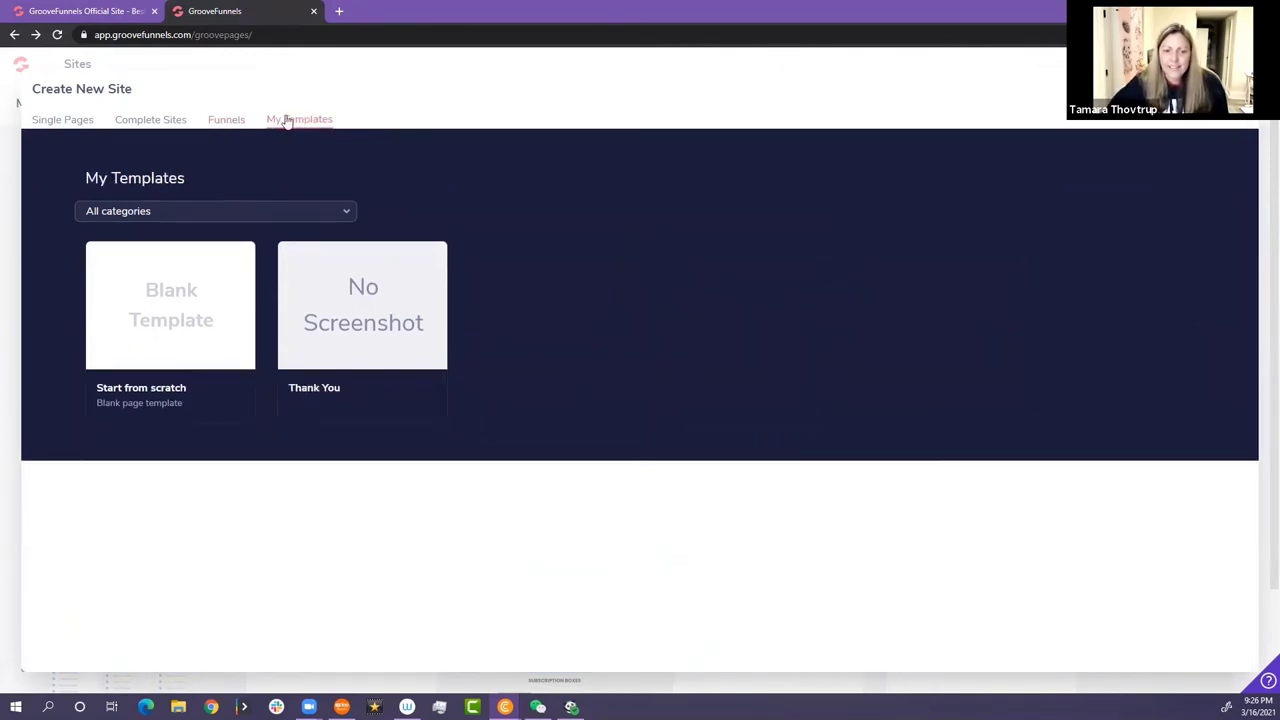
- Create a new site named "blueberry book" from the Groove Book Template in the funnel templates
click(226, 120)
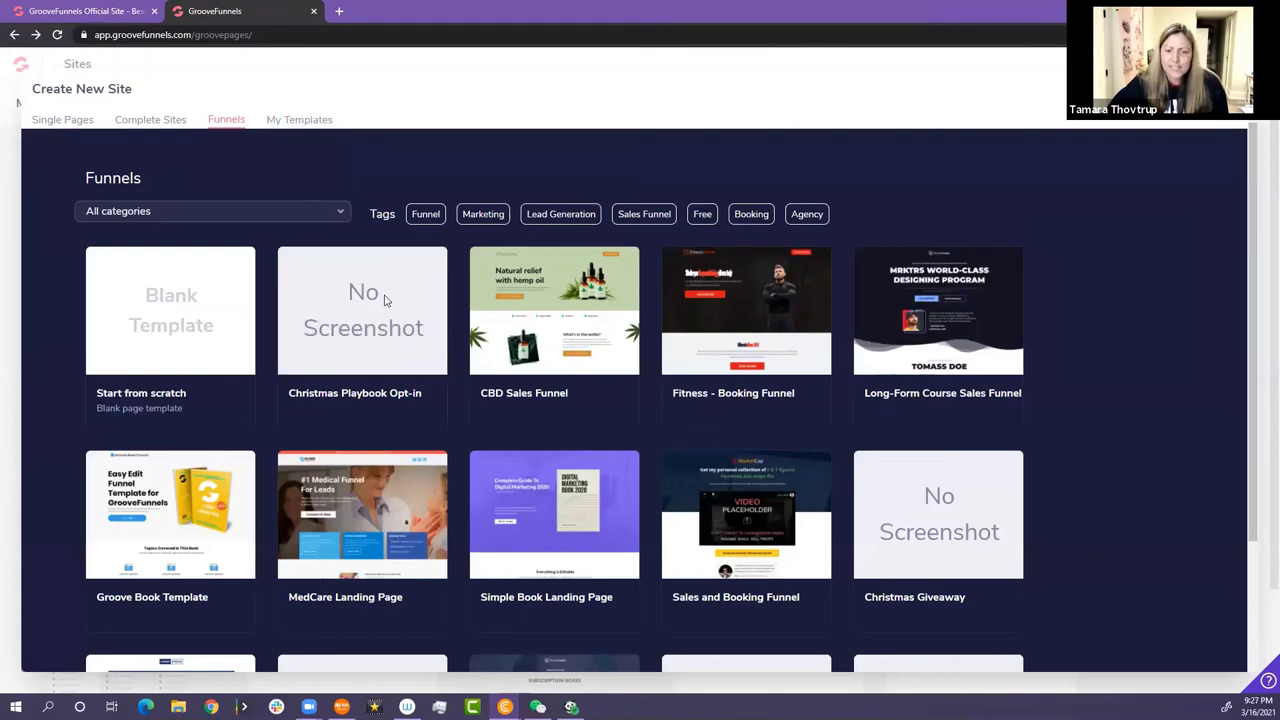
click(153, 517)
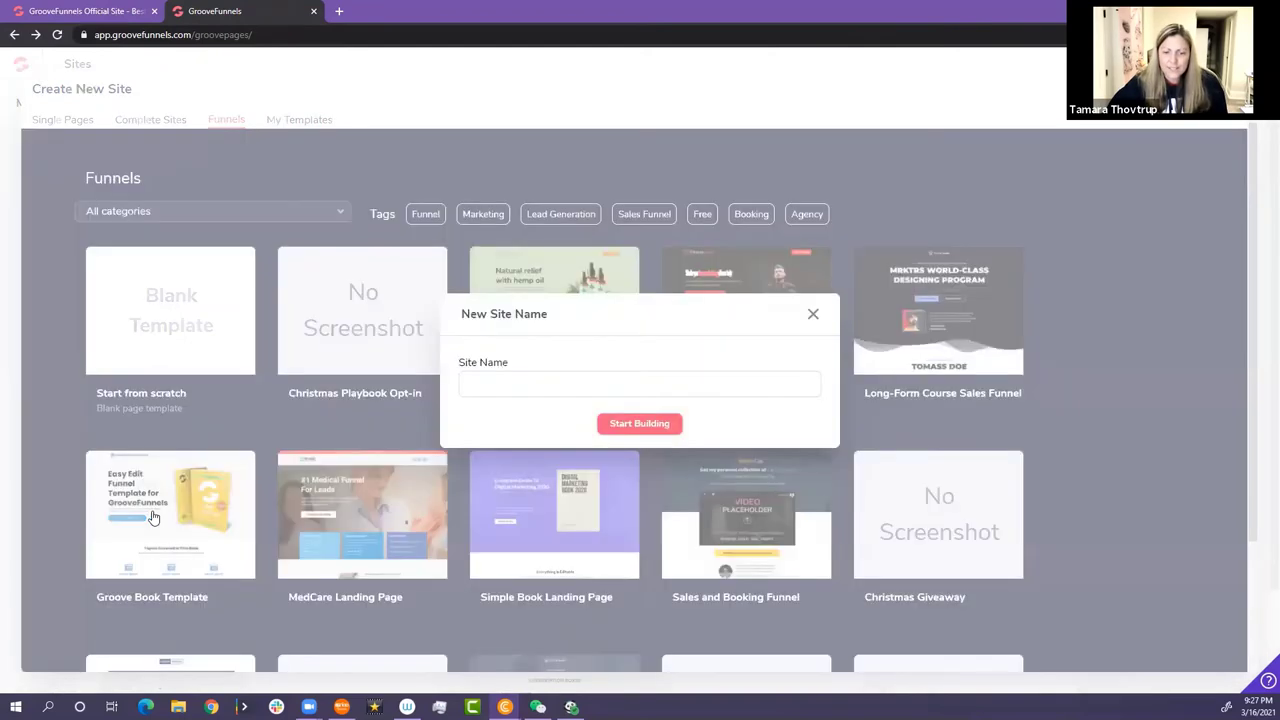
click(472, 386)
text(Blueb)
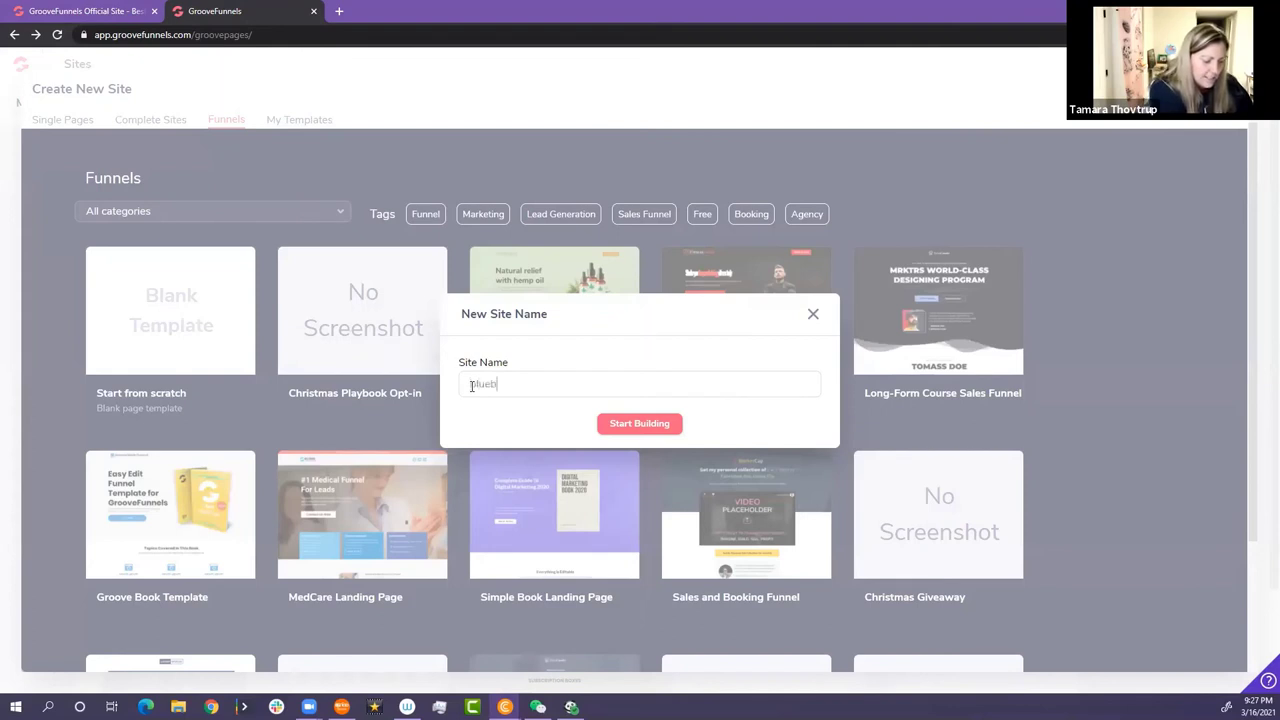
text(erry book)
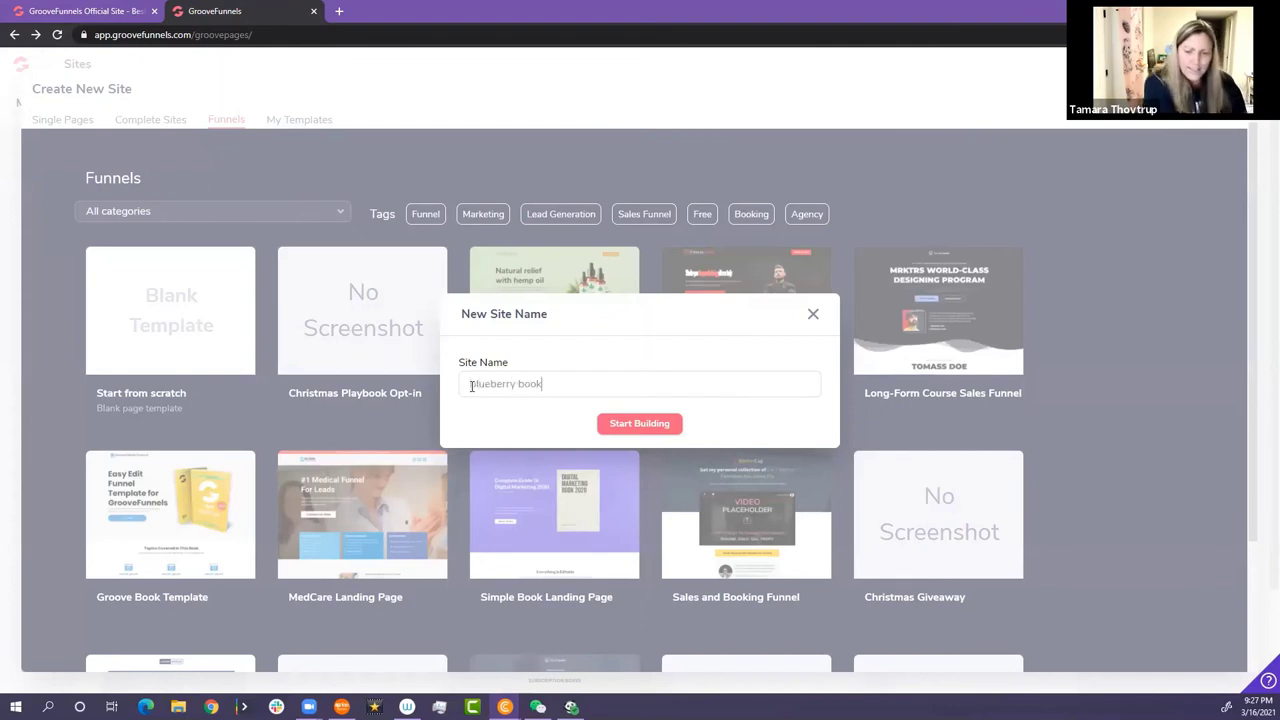
click(672, 430)
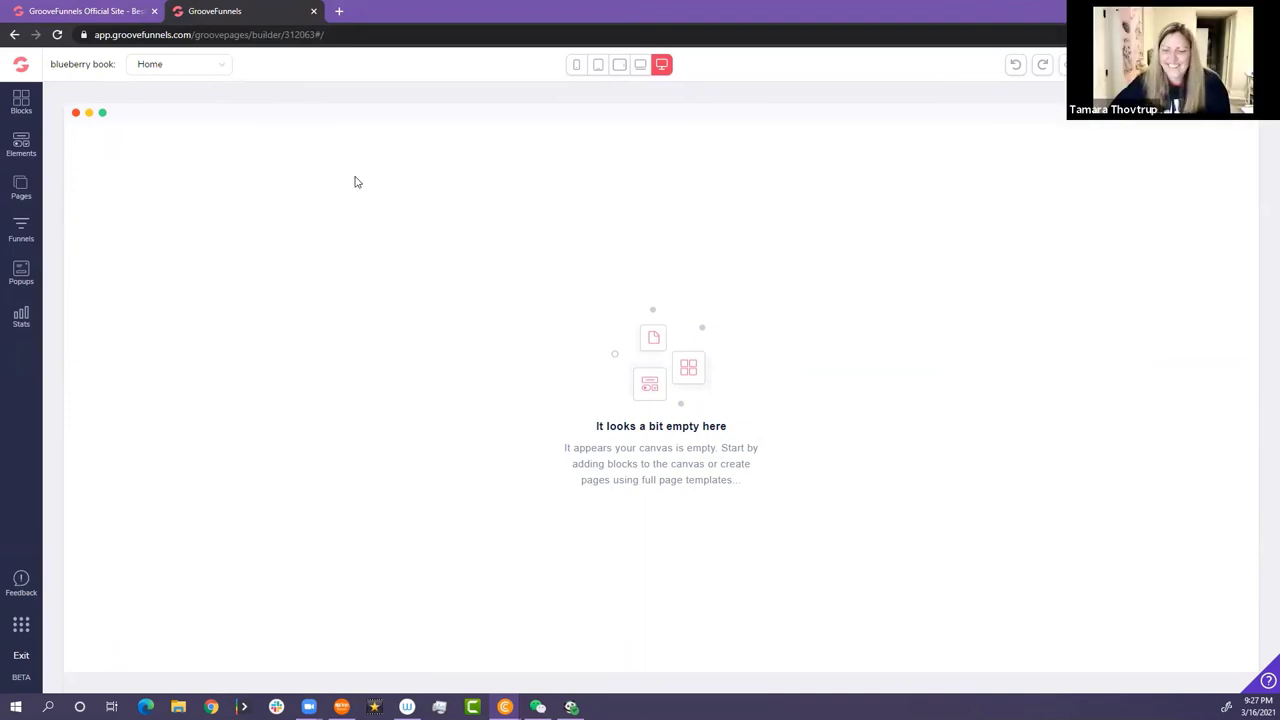
- Inspect which pages and funnels the blueberry book site contains
click(21, 188)
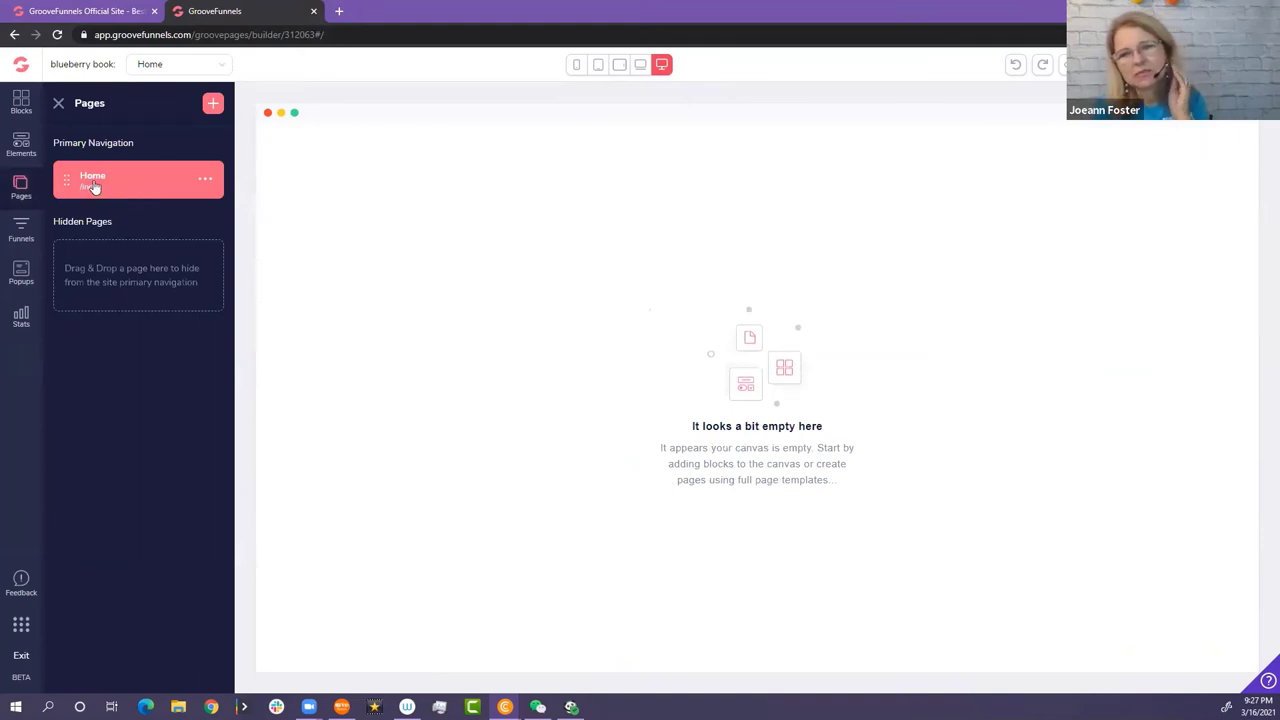
click(24, 234)
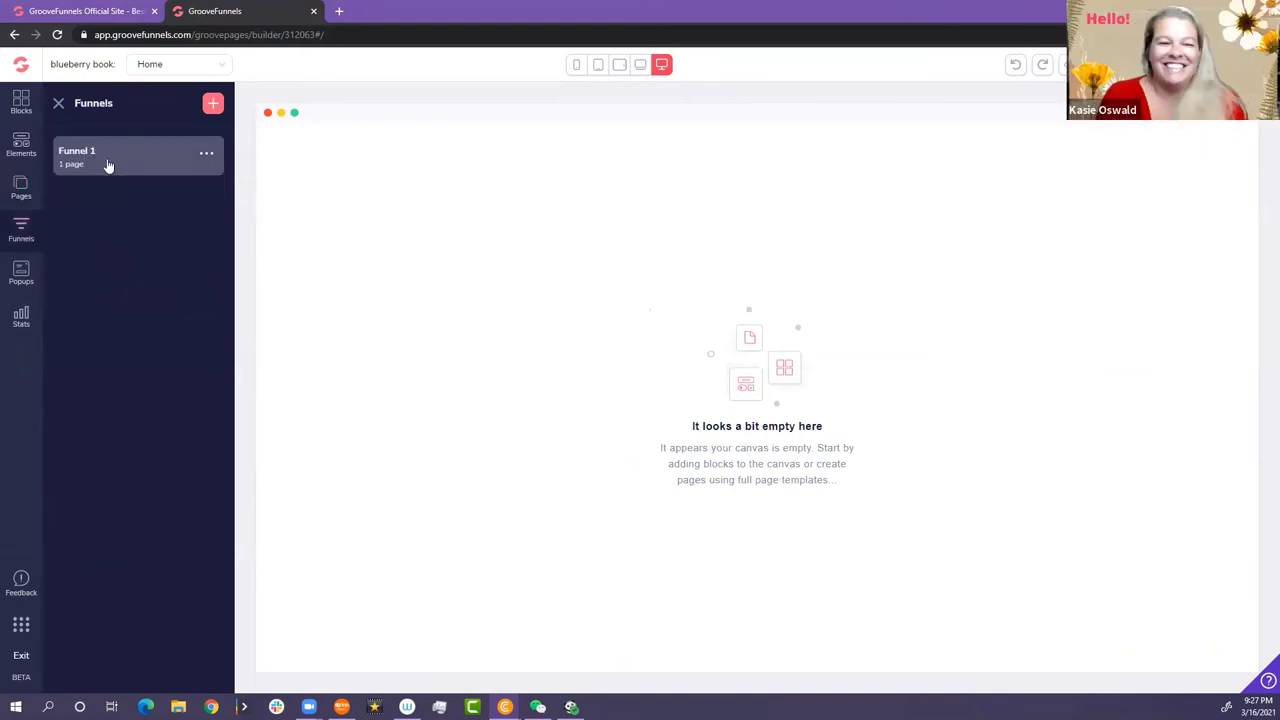
click(20, 188)
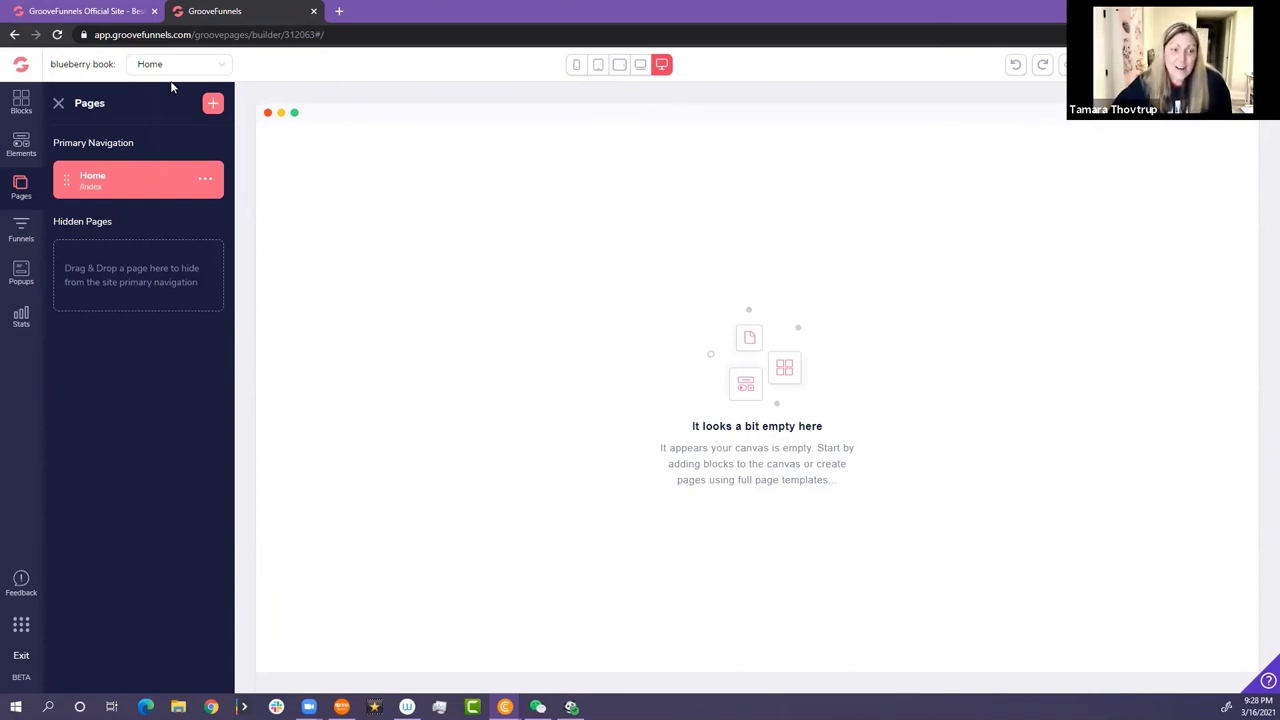
- Browse the designed Checkout Form blocks available for the Home page
click(20, 96)
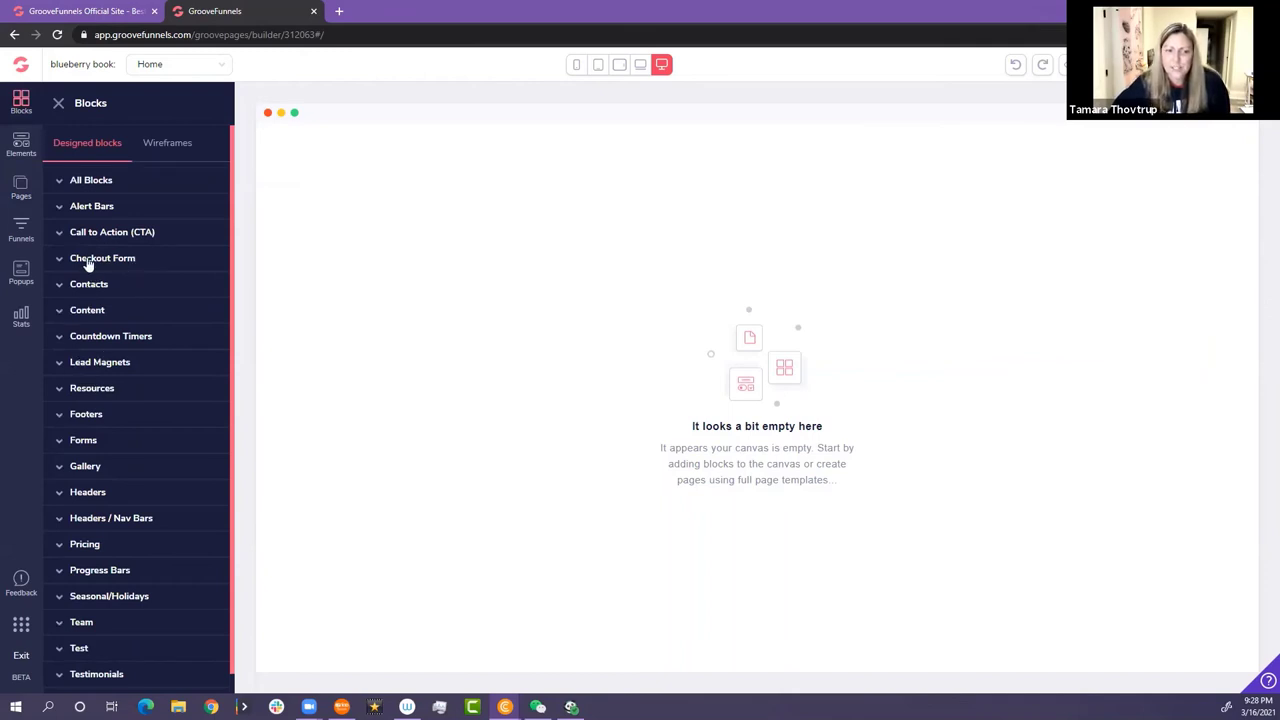
click(88, 262)
scroll(174, 348, down, 1)
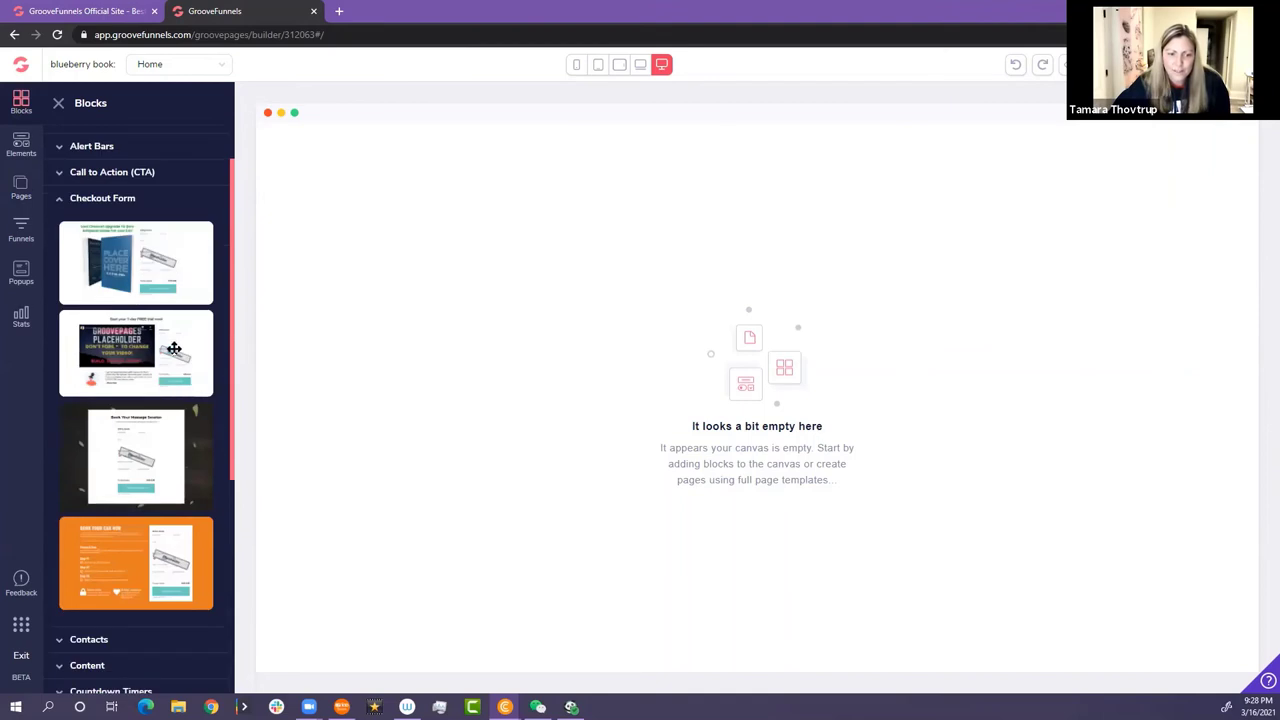
scroll(174, 348, down, 1)
scroll(174, 348, down, 2)
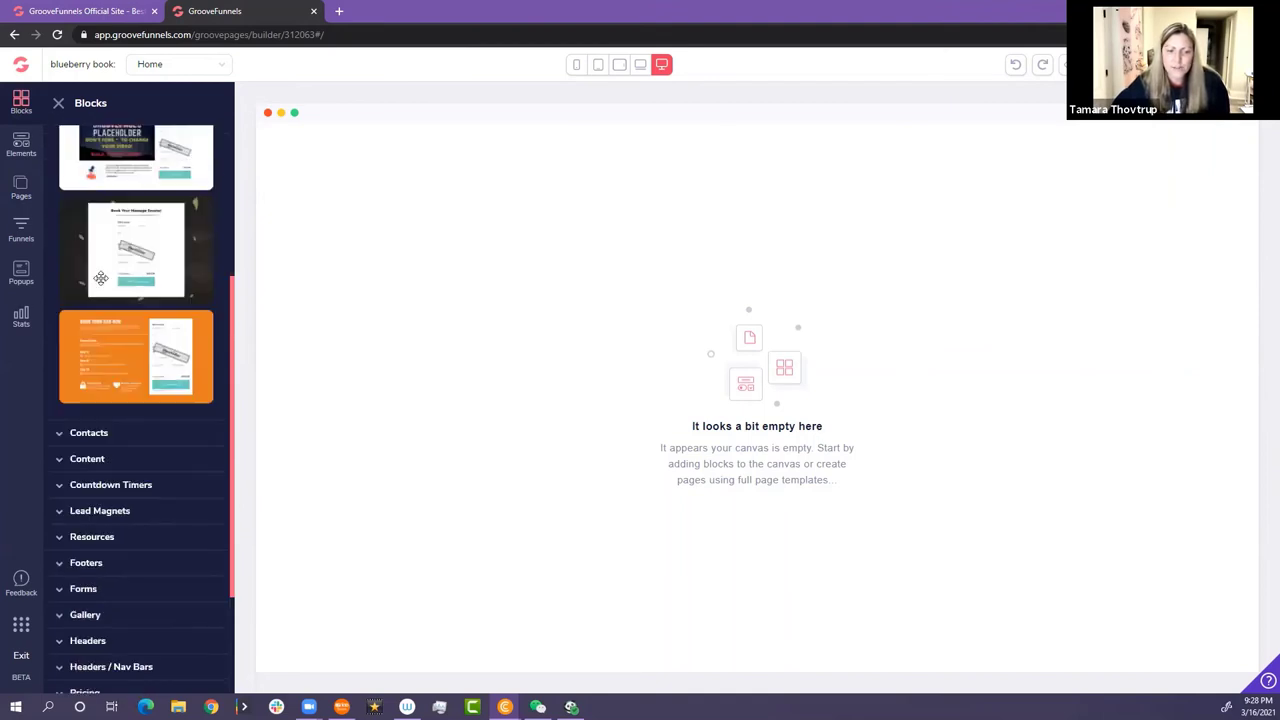
scroll(184, 364, down, 1)
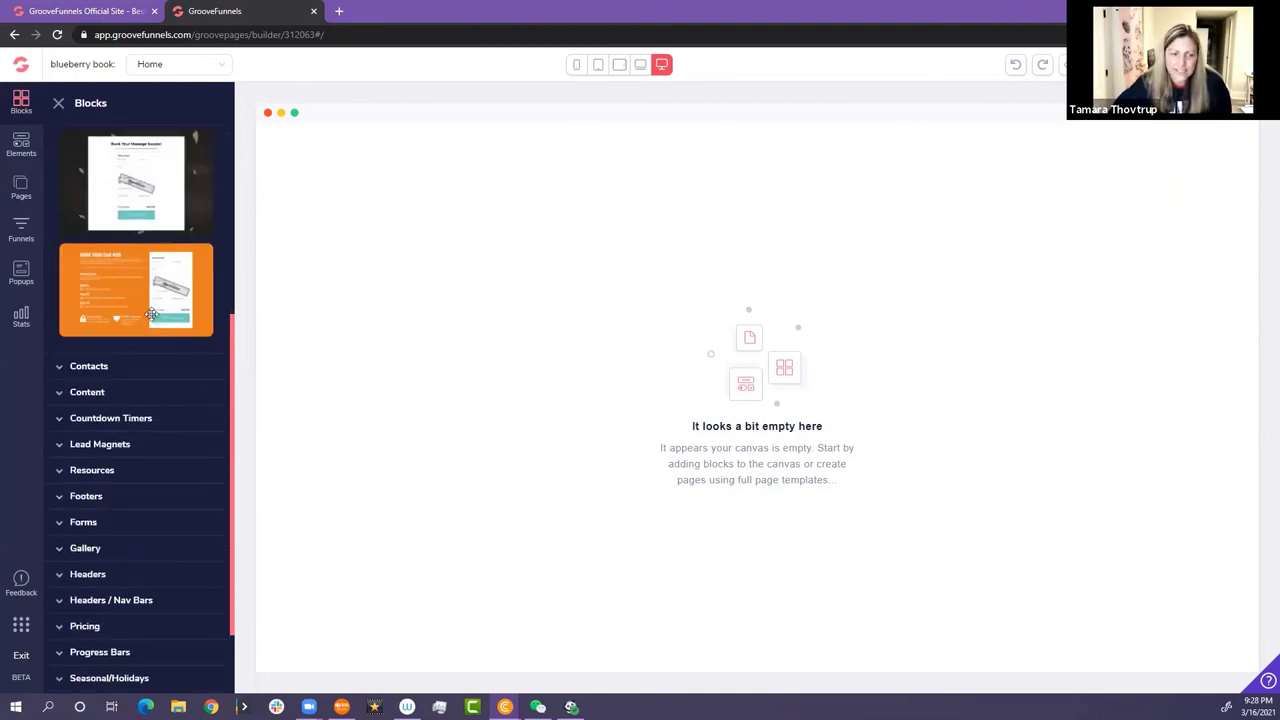
scroll(150, 241, up, 3)
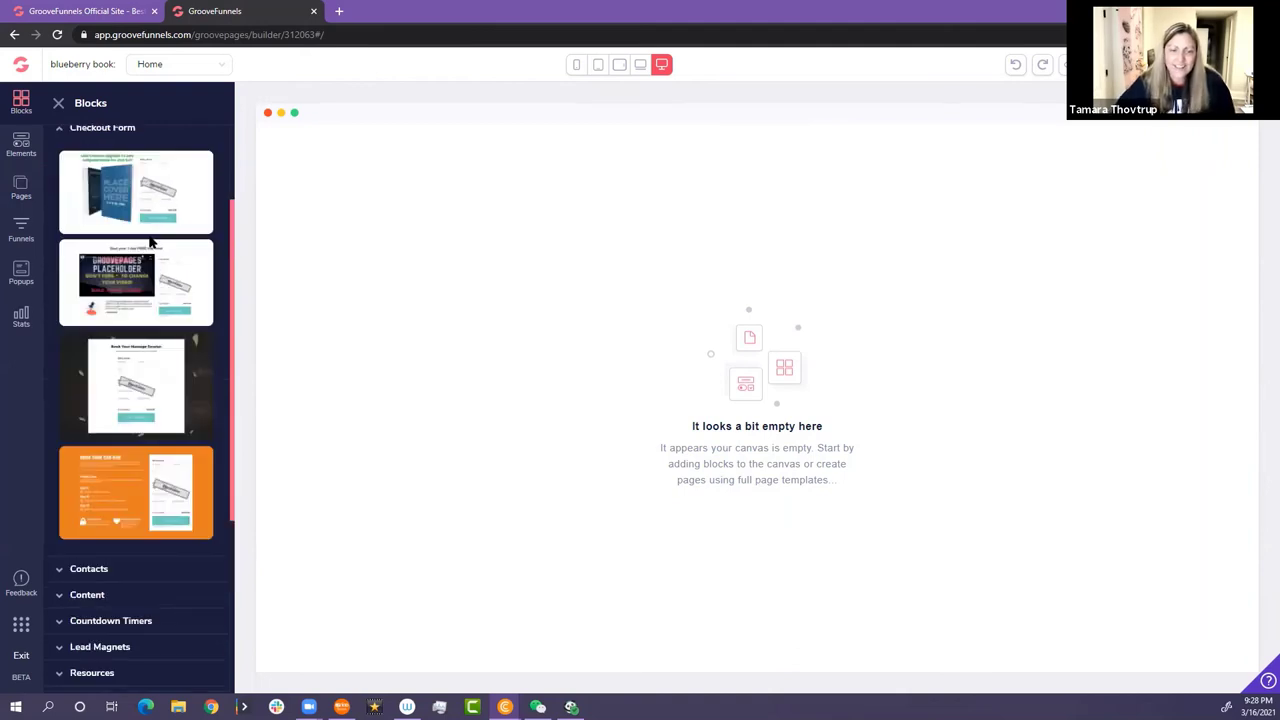
scroll(150, 241, up, 2)
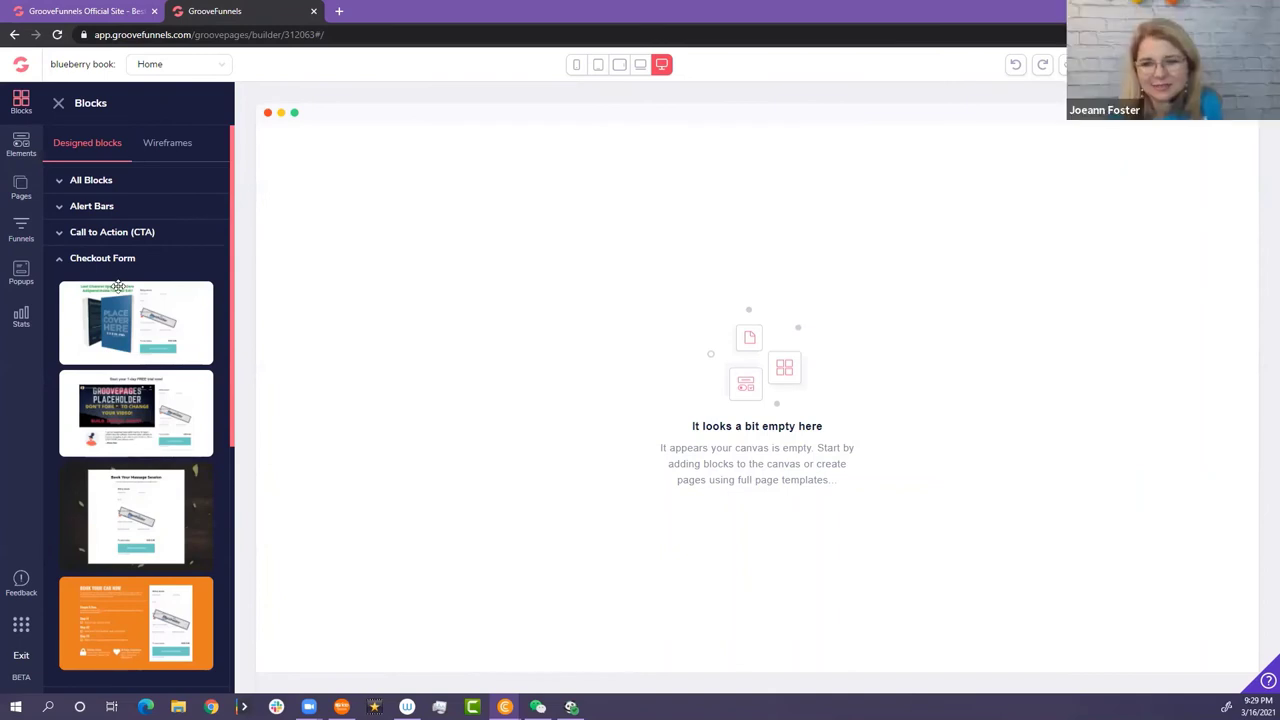
- Look through the remaining designed block categories and browse the feature and service layout blocks
scroll(86, 417, down, 3)
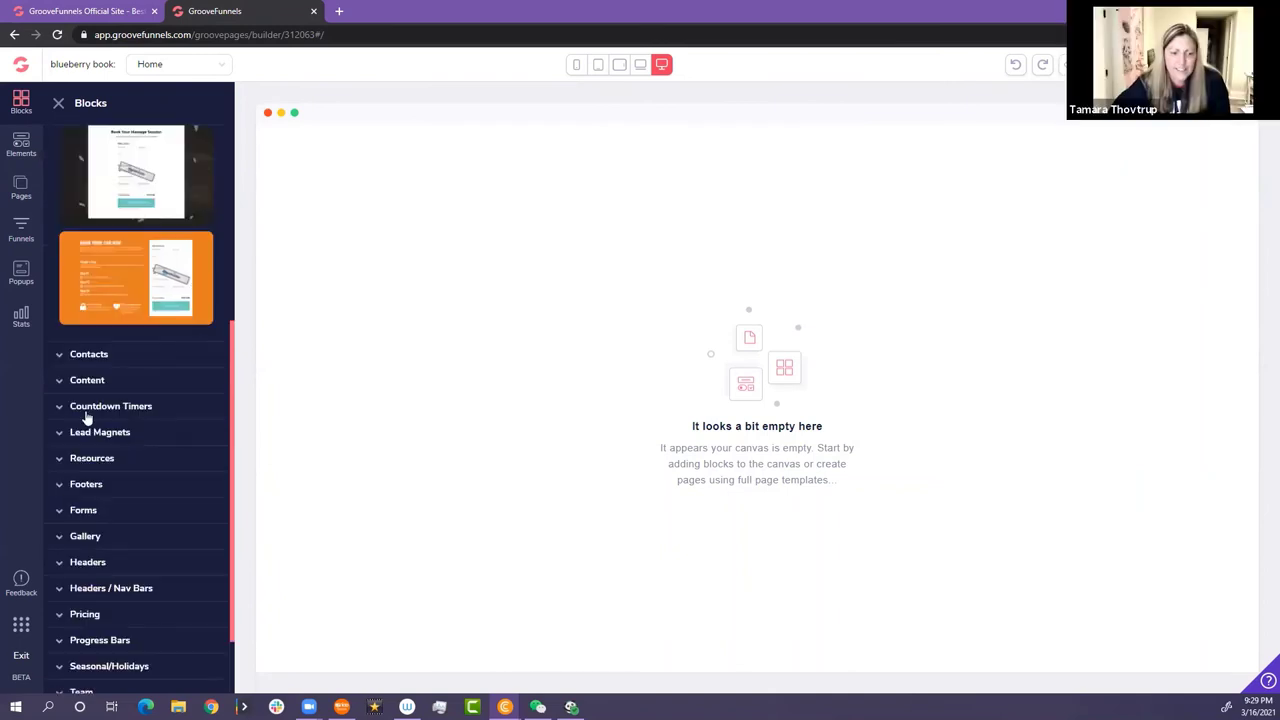
scroll(88, 415, down, 1)
click(92, 403)
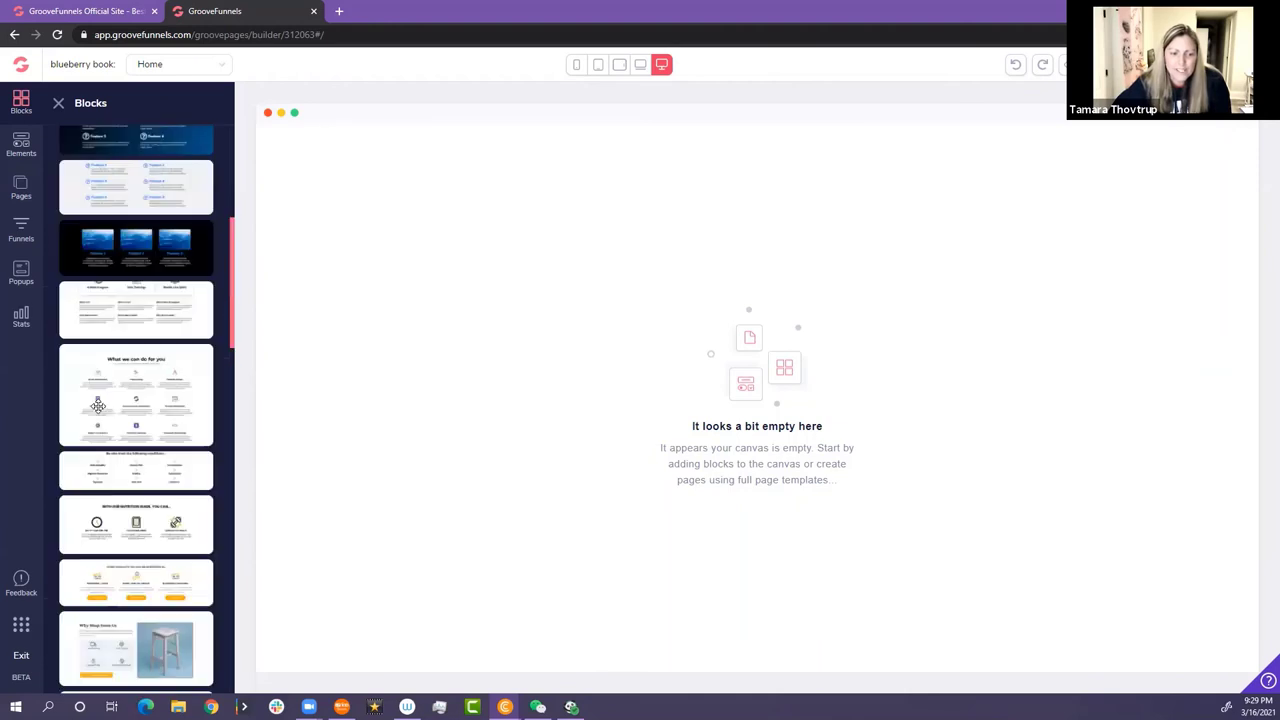
scroll(98, 404, down, 4)
scroll(98, 404, up, 4)
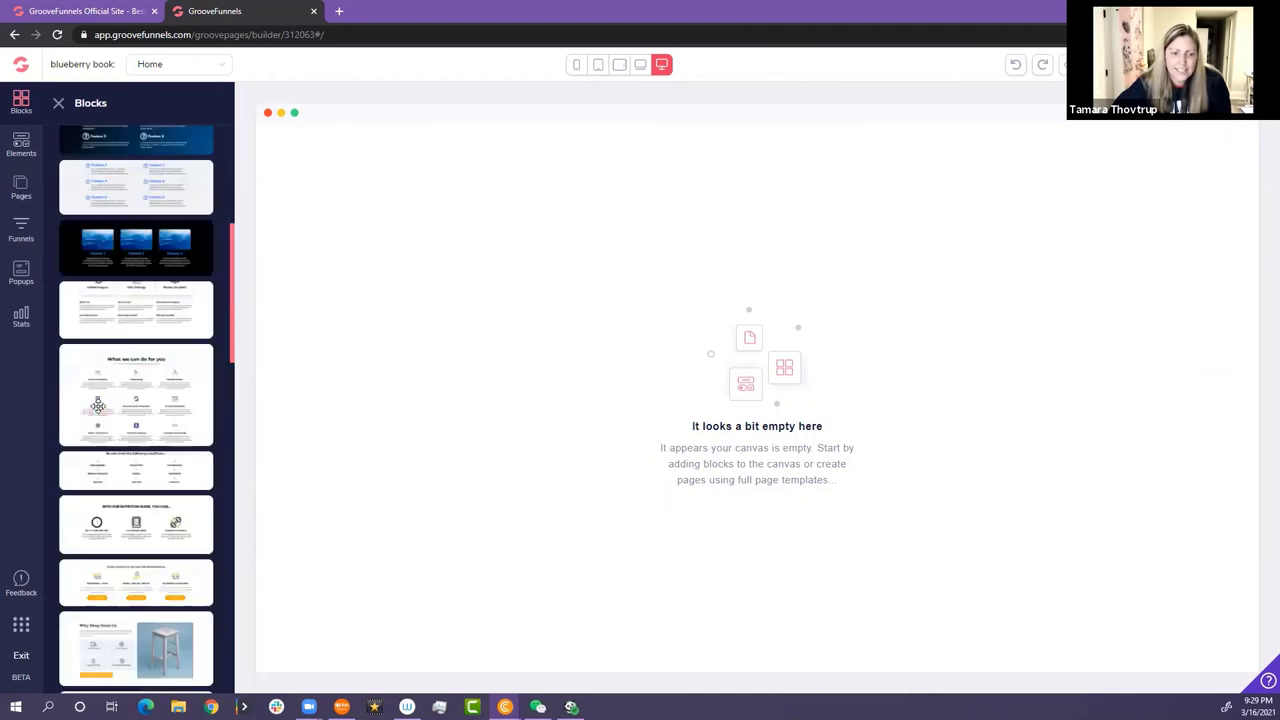
scroll(98, 404, up, 4)
scroll(137, 376, down, 4)
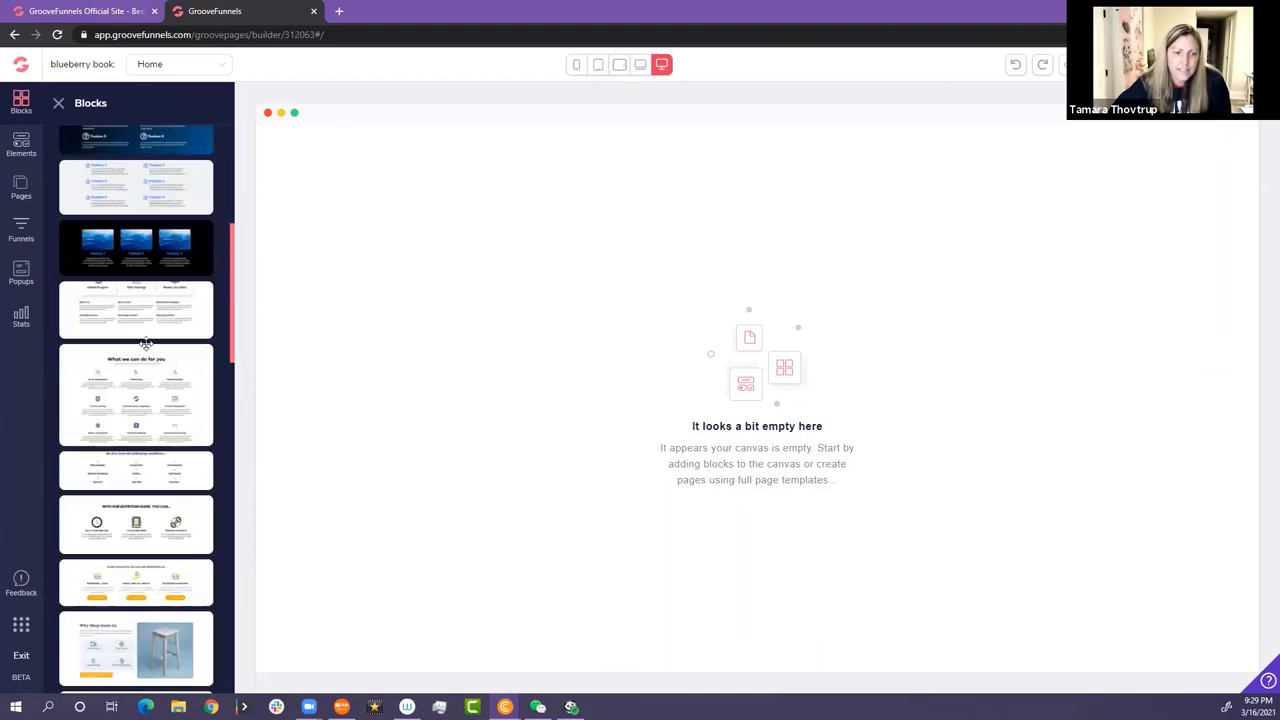
scroll(143, 350, up, 4)
scroll(141, 358, down, 7)
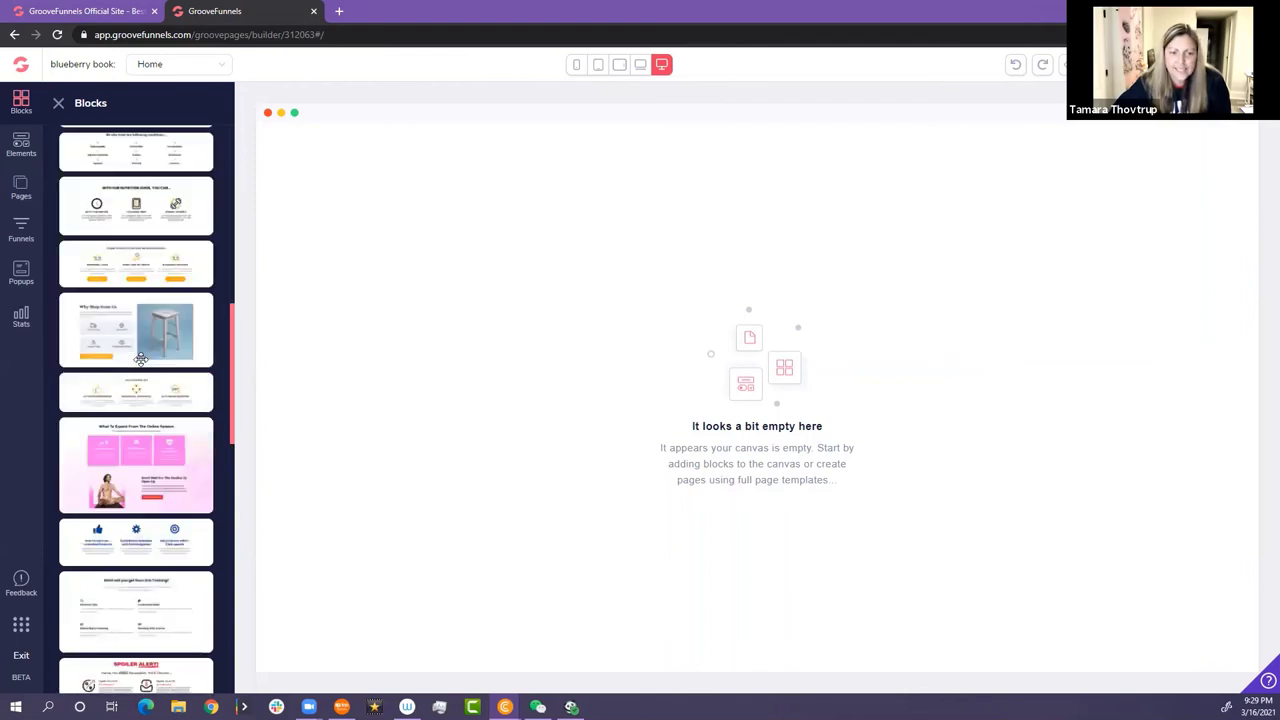
- Add the blue headline block from Resources to the empty Home page and insert a 4 Columns layout beneath its paragraph
scroll(141, 358, up, 8)
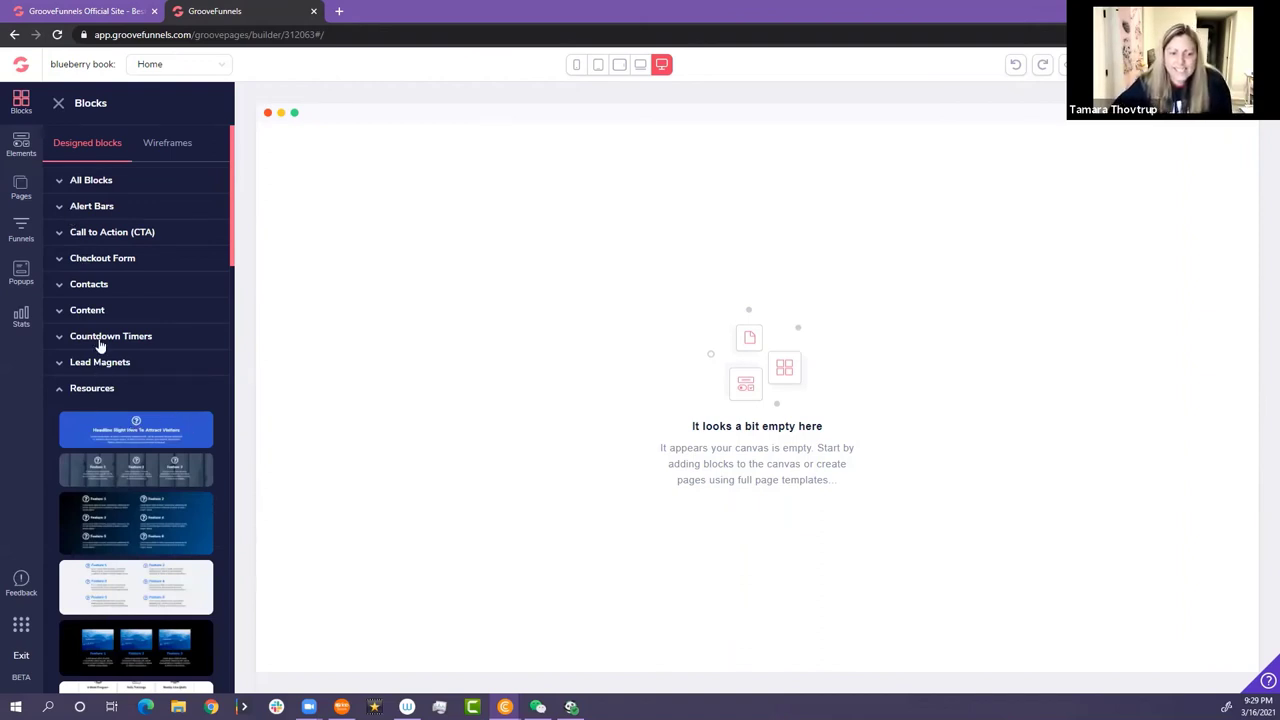
drag(106, 424, 651, 311)
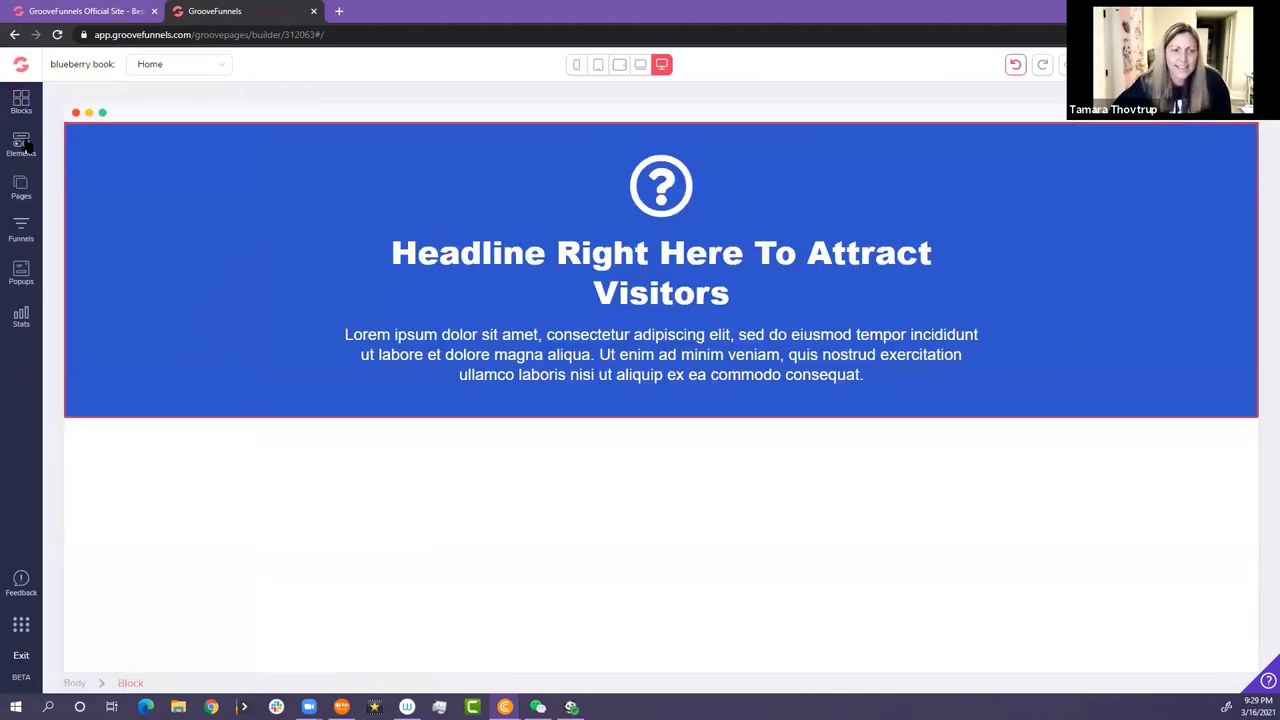
click(20, 145)
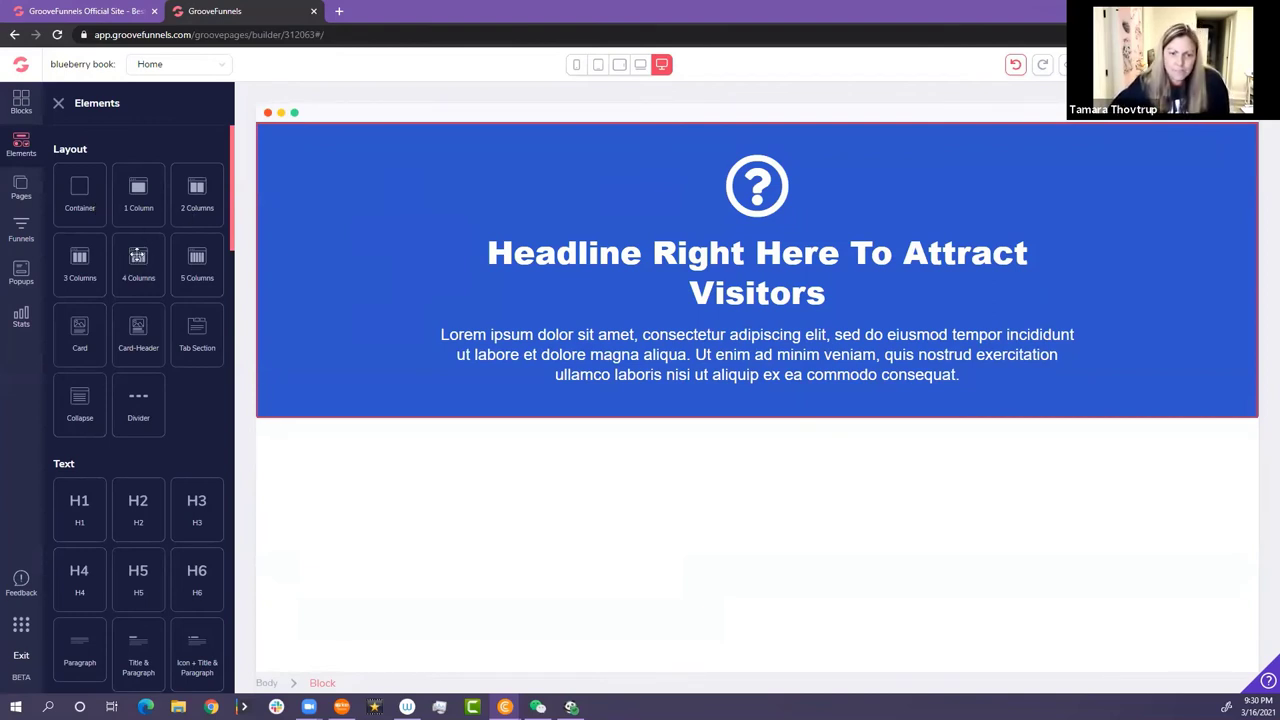
drag(138, 257, 649, 531)
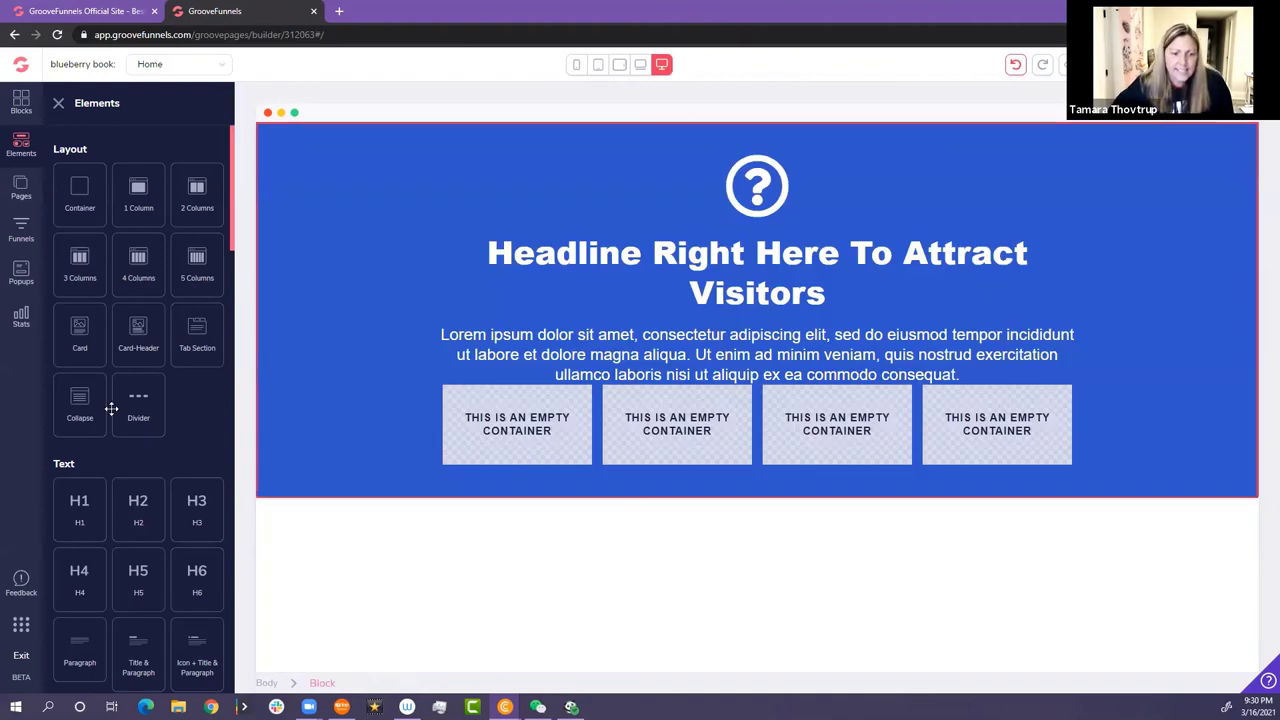
- Look through the available text, list, button and media elements, including the Carousel
scroll(111, 408, down, 2)
scroll(110, 140, down, 3)
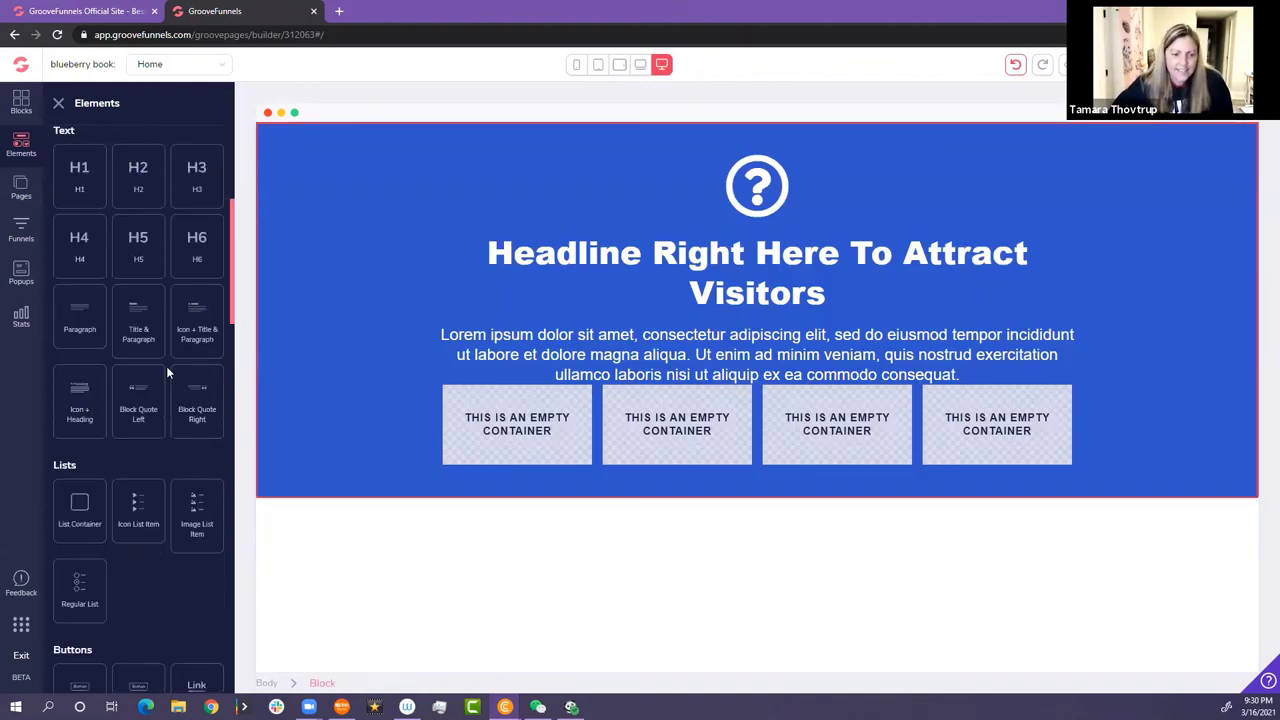
scroll(166, 372, down, 1)
scroll(184, 350, down, 1)
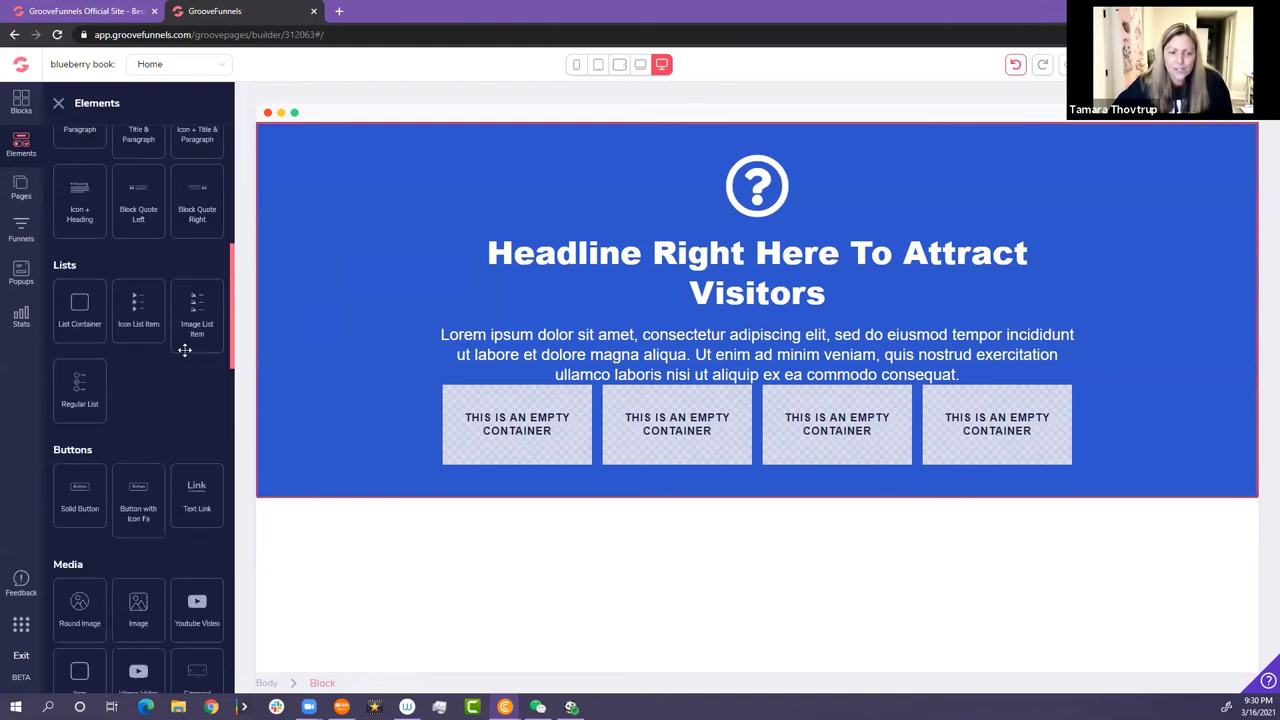
scroll(184, 350, down, 2)
scroll(78, 348, down, 1)
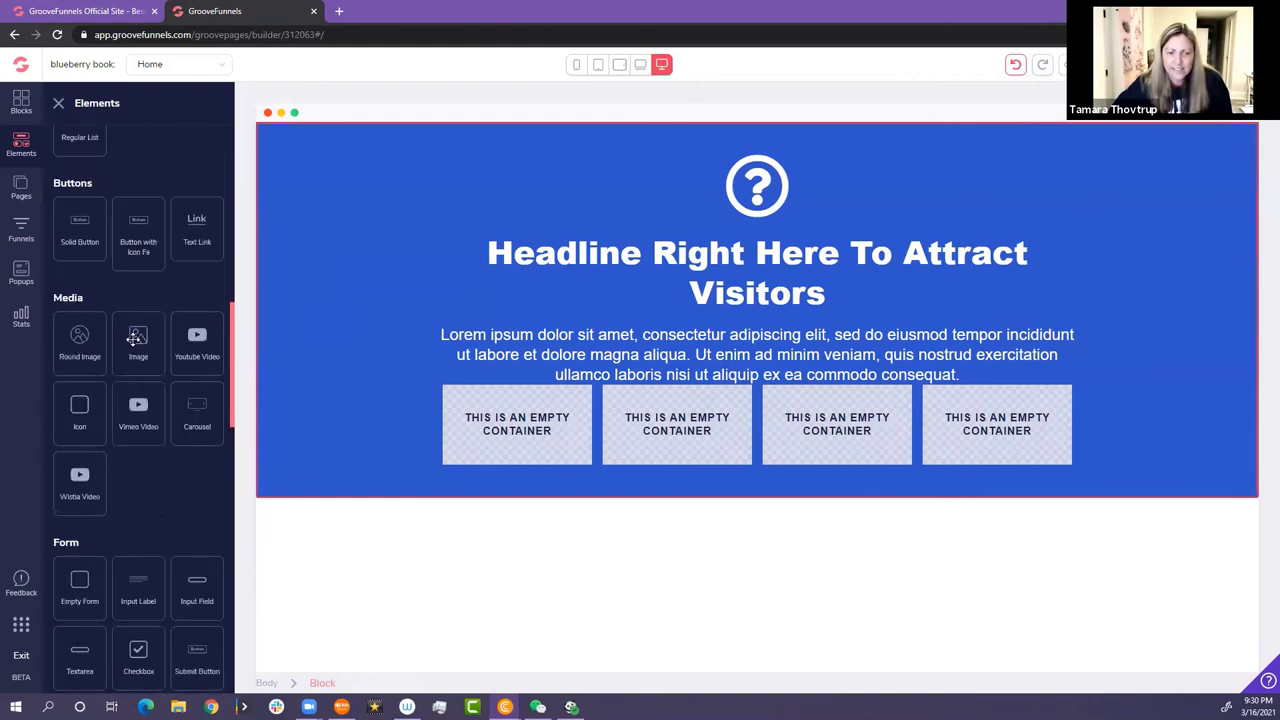
scroll(140, 400, down, 1)
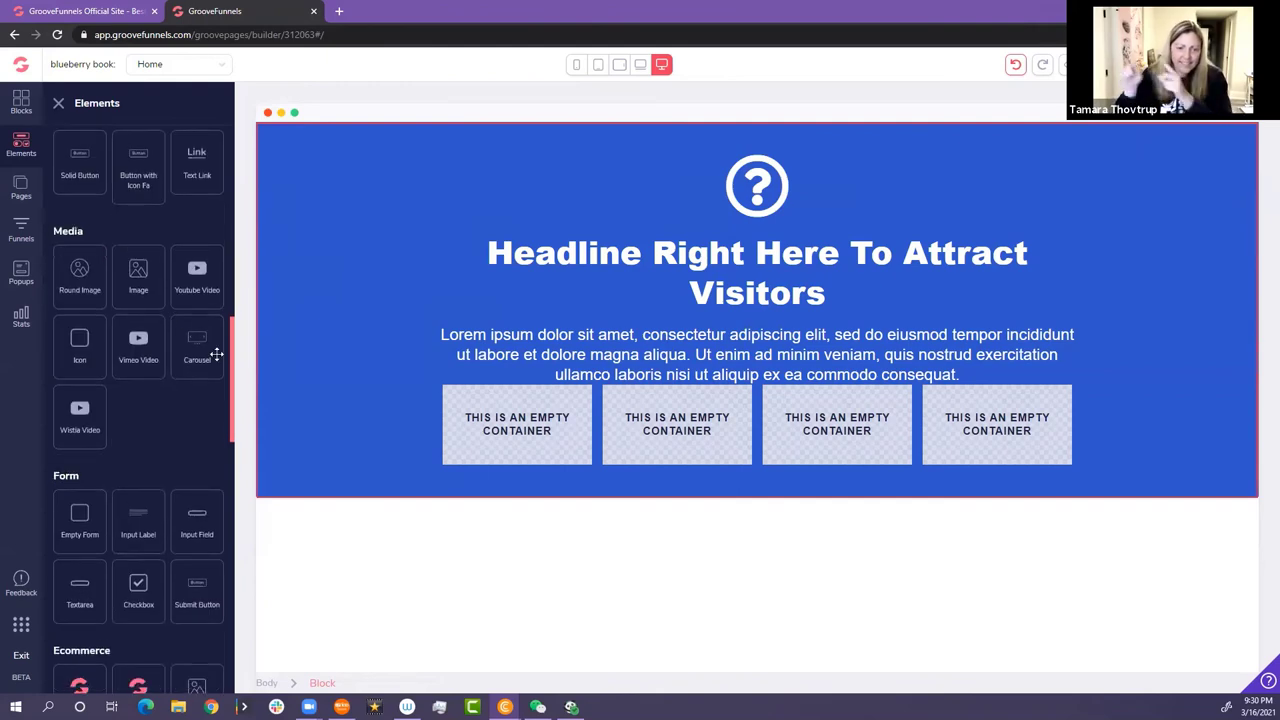
drag(200, 341, 186, 372)
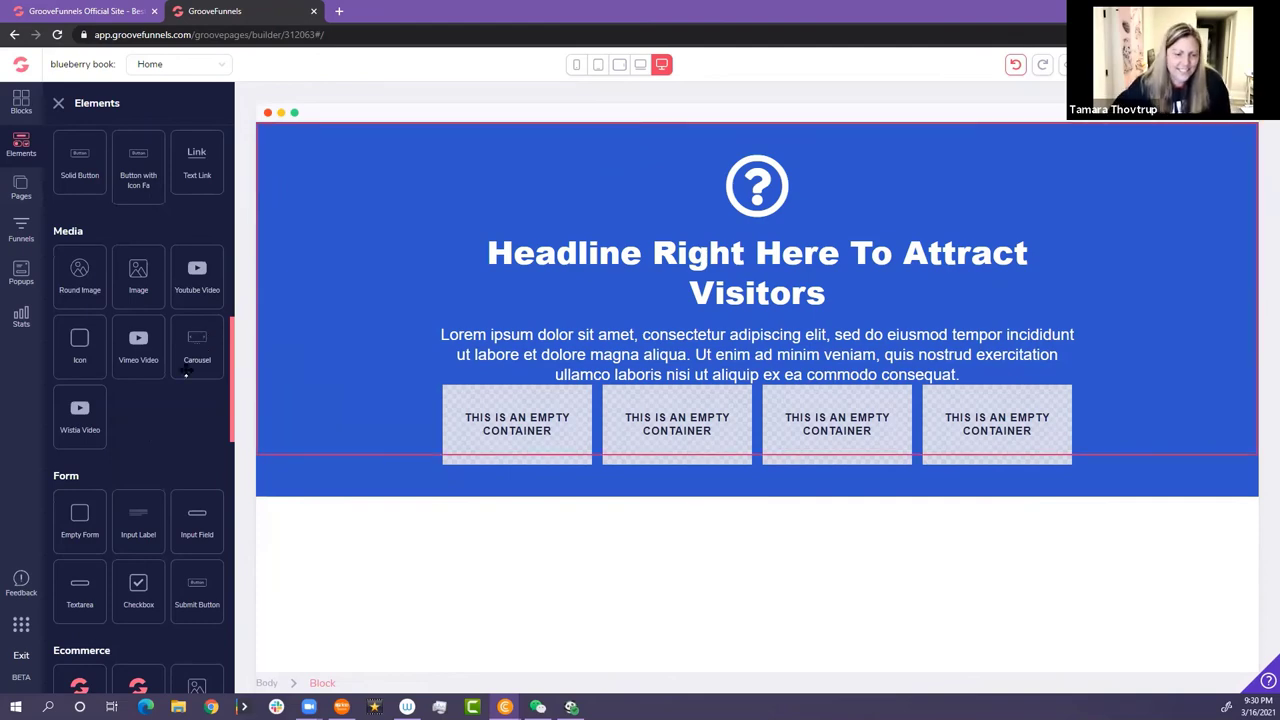
- Examine the form, ecommerce and device elements that can be added to the page
scroll(186, 372, down, 1)
scroll(164, 302, down, 2)
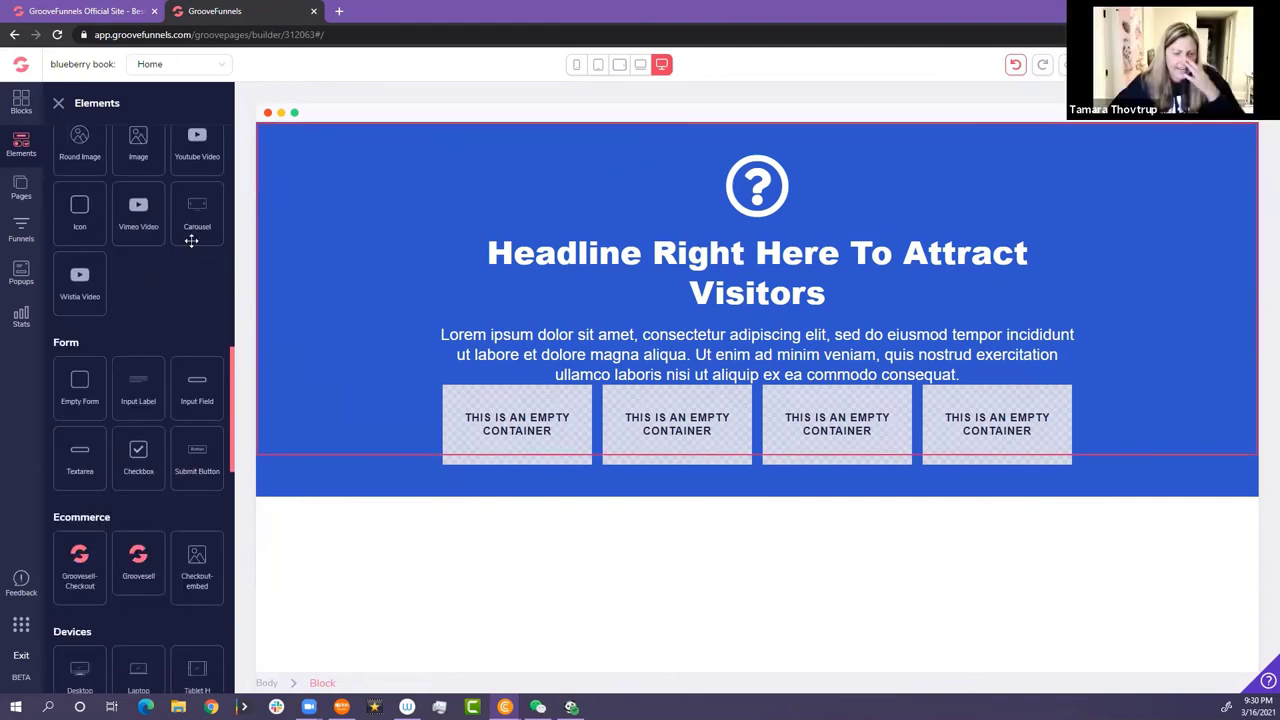
scroll(162, 279, down, 1)
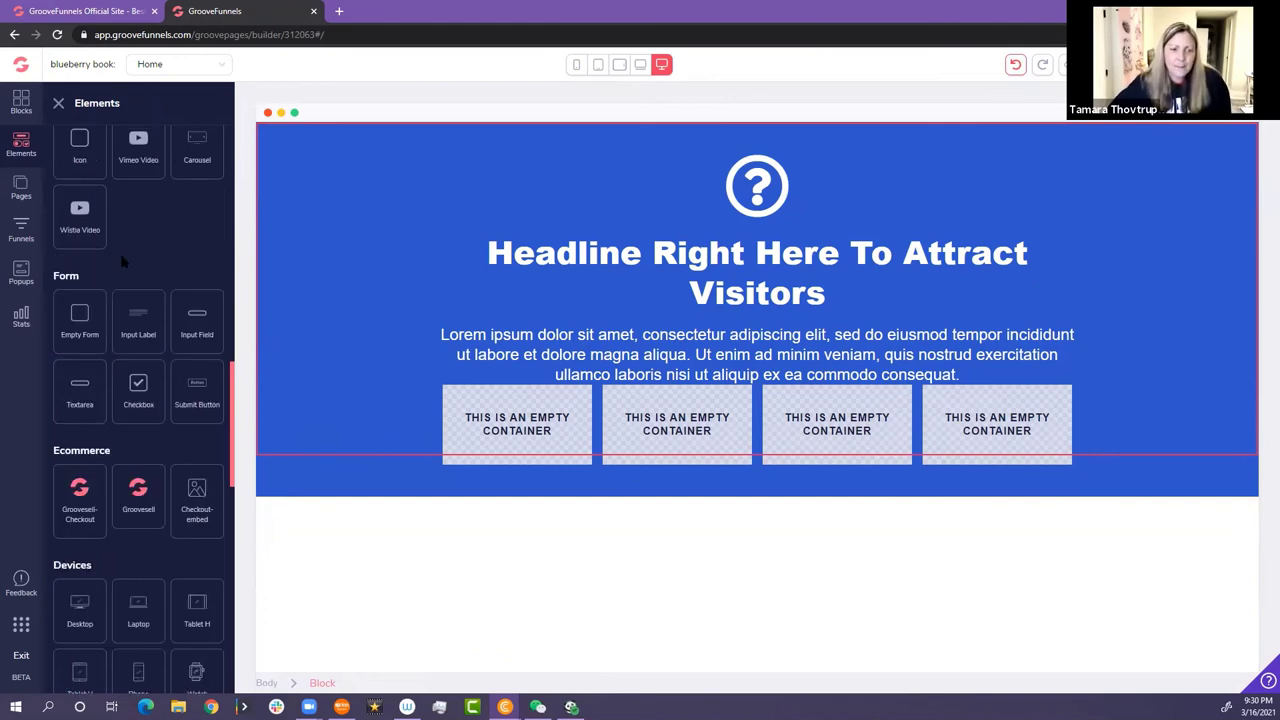
scroll(121, 259, up, 1)
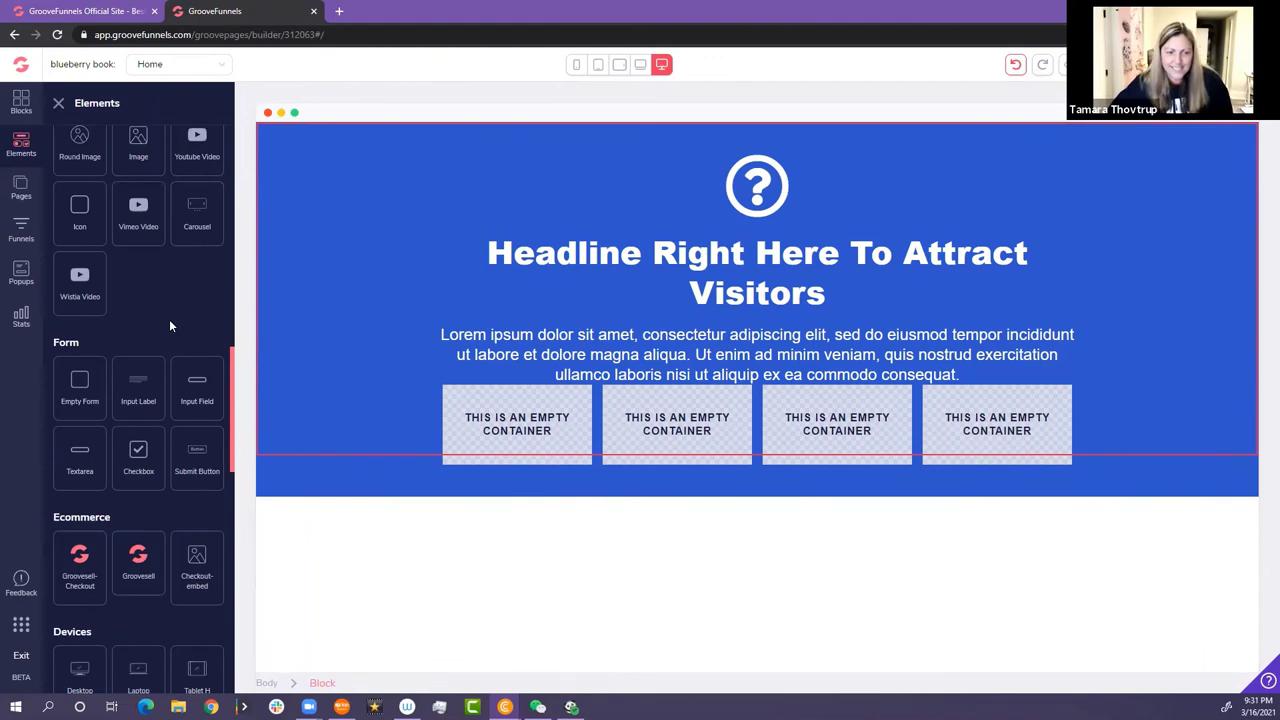
scroll(150, 250, down, 1)
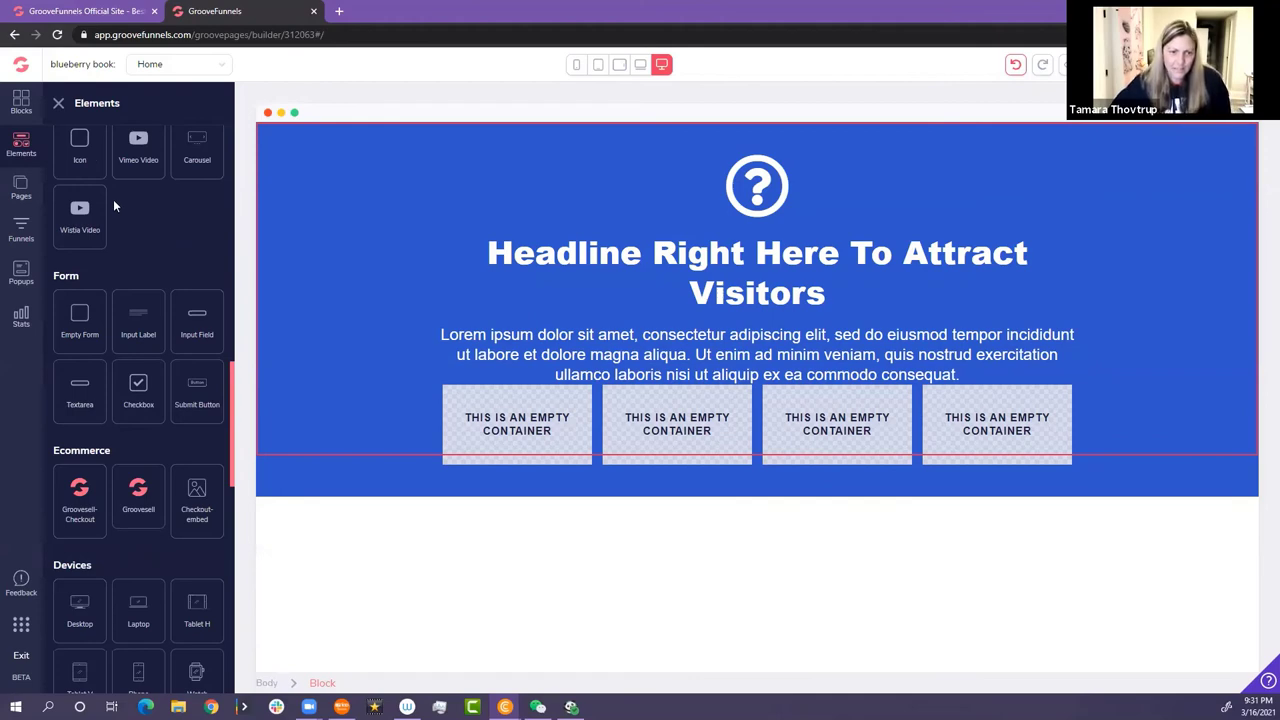
scroll(113, 201, up, 3)
scroll(113, 313, down, 4)
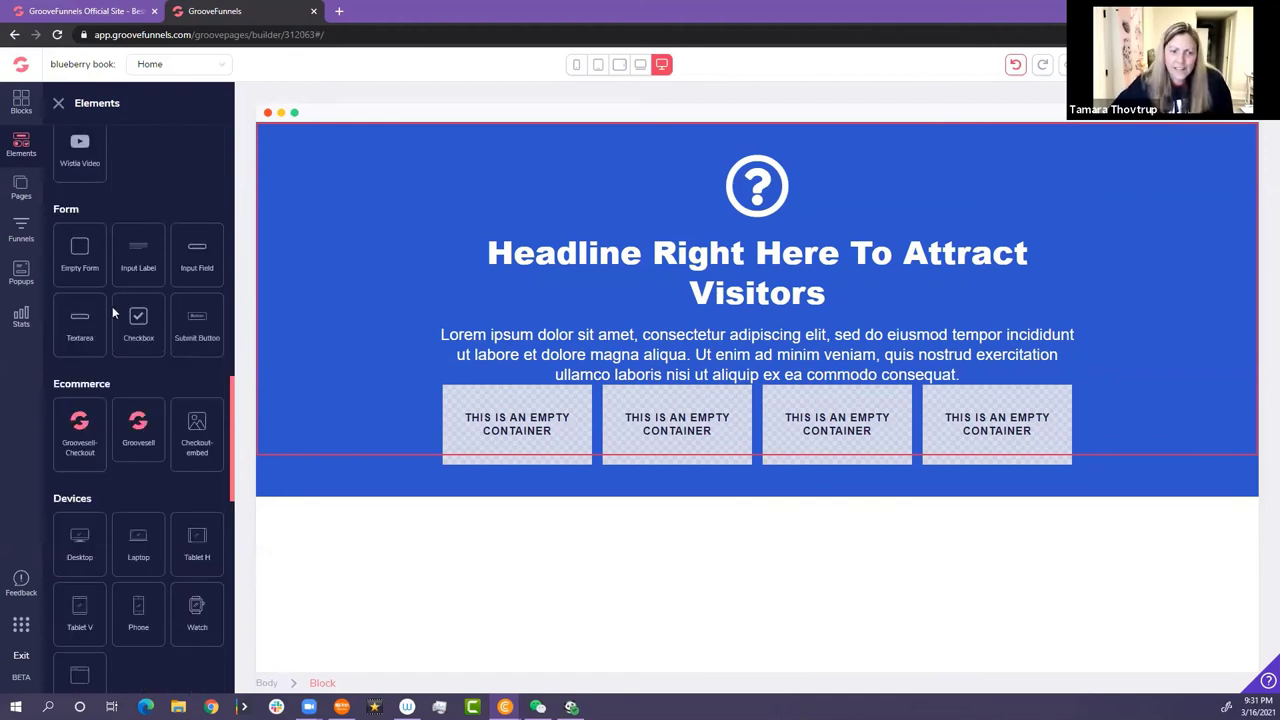
scroll(120, 315, down, 2)
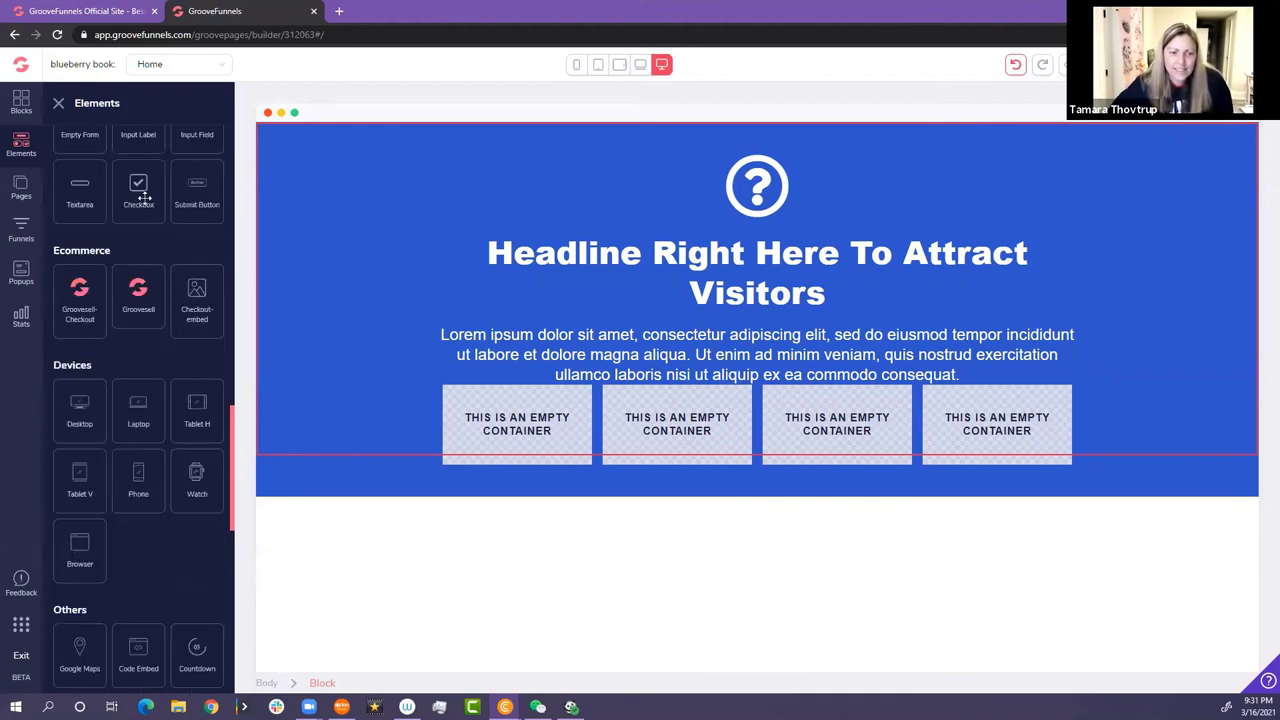
- Place a Checkbox element in the first empty container of the four-column layout
drag(145, 199, 461, 413)
click(473, 460)
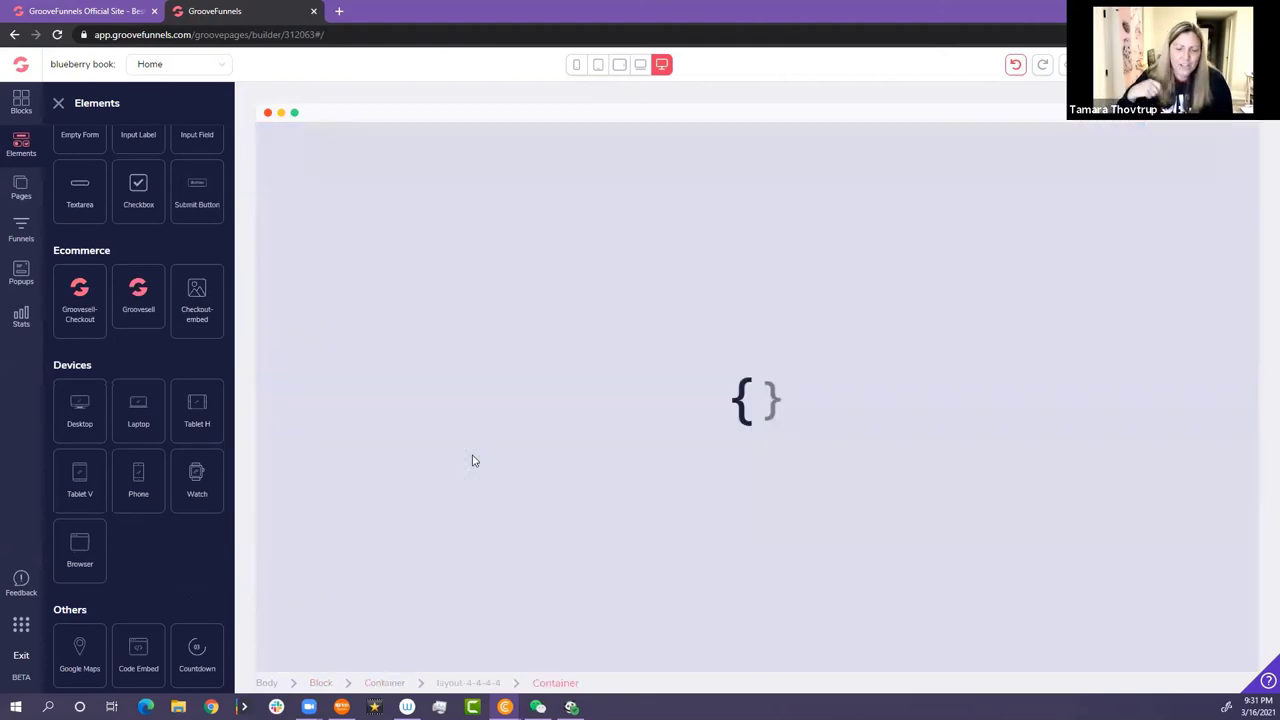